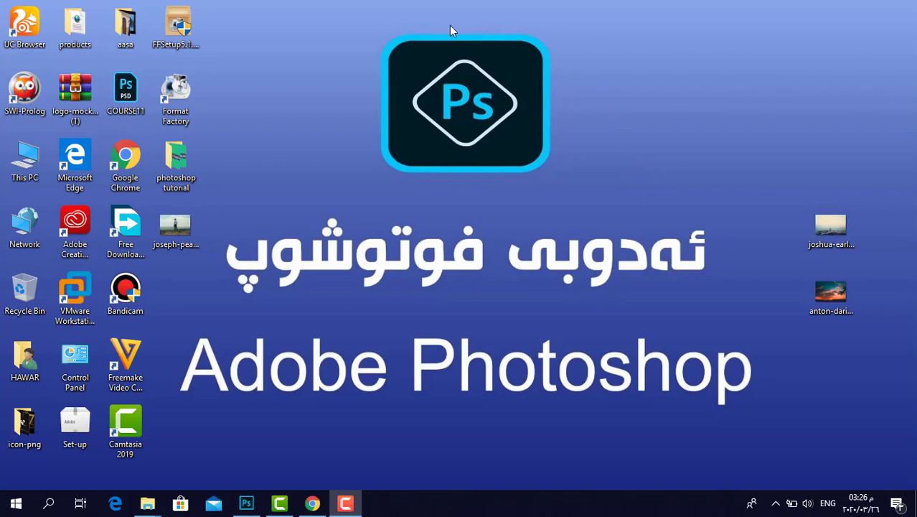
# Rearrange the windows and restore Photoshop showing the seascape pier photo.
pyautogui.moveTo(327, 18)
pyautogui.mouseDown()
pyautogui.moveTo(600, 171)
pyautogui.moveTo(598, 201)
pyautogui.mouseUp()
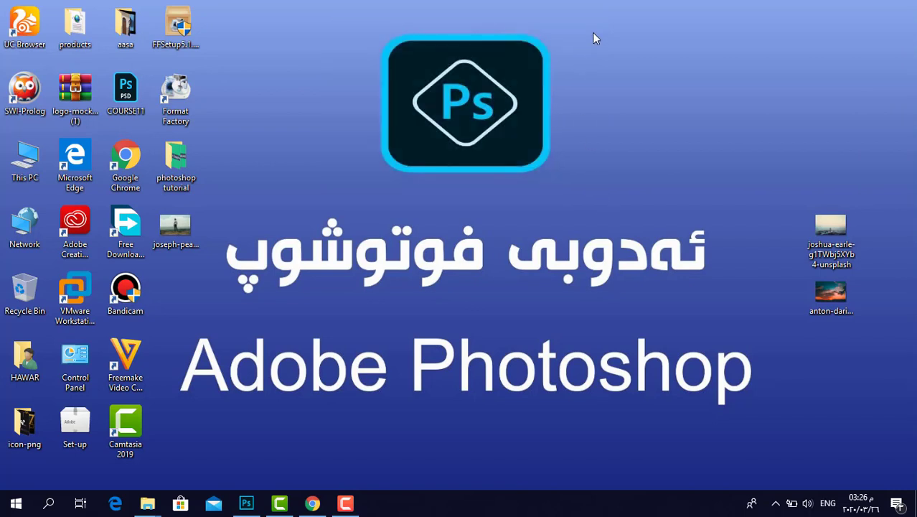
pyautogui.moveTo(582, 31); pyautogui.dragTo(352, 186)
pyautogui.moveTo(345, 20)
pyautogui.mouseDown()
pyautogui.moveTo(582, 181)
pyautogui.moveTo(575, 189)
pyautogui.mouseUp()
pyautogui.moveTo(582, 29); pyautogui.dragTo(347, 180)
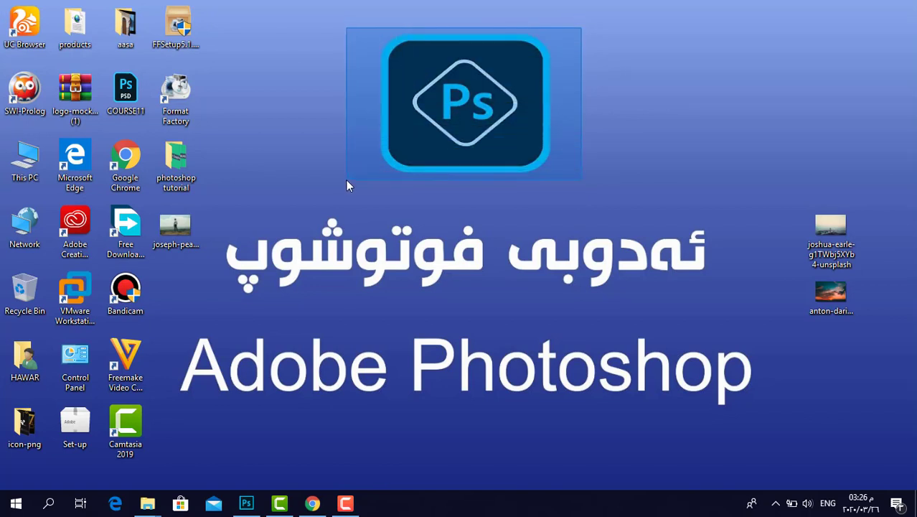
pyautogui.moveTo(347, 180); pyautogui.dragTo(346, 180)
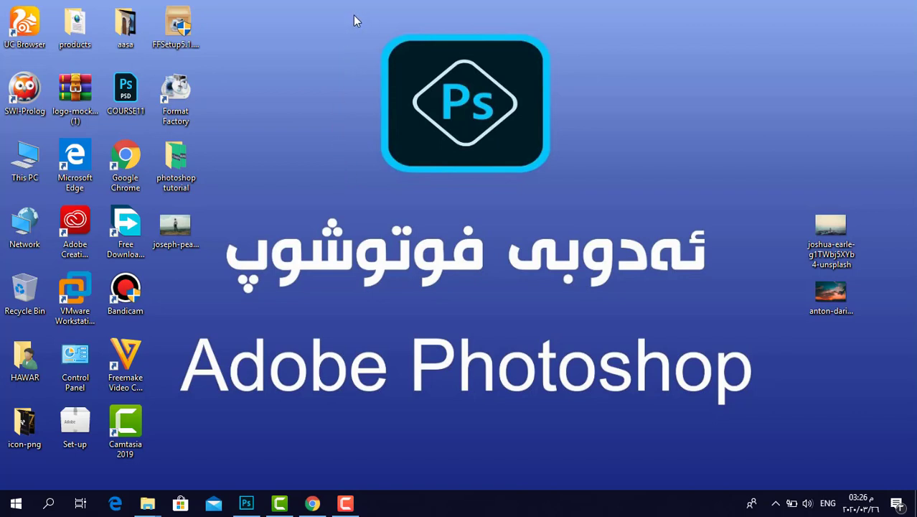
pyautogui.moveTo(352, 17)
pyautogui.mouseDown()
pyautogui.moveTo(579, 195)
pyautogui.moveTo(534, 183)
pyautogui.mouseUp()
pyautogui.moveTo(194, 357); pyautogui.dragTo(659, 402)
pyautogui.click(246, 502)
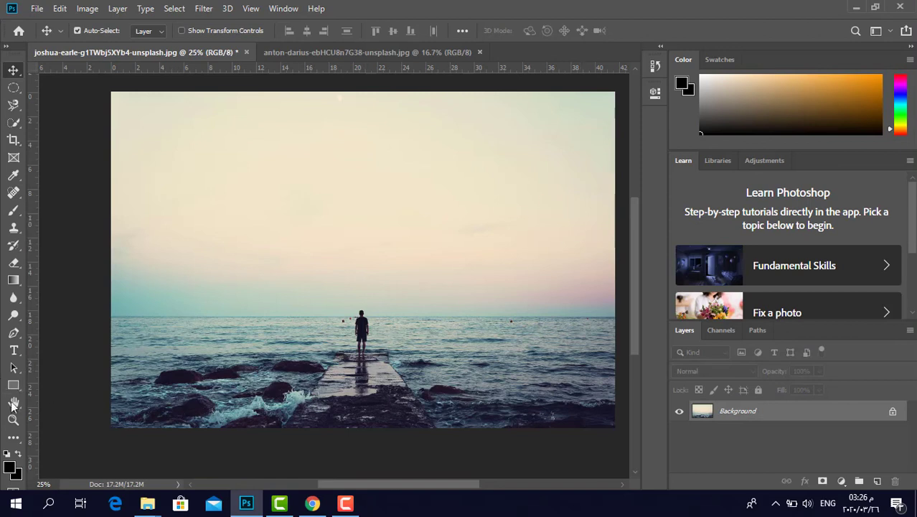
# Pan the seascape pier photo slightly with the Hand tool, then return to the Move tool.
pyautogui.click(14, 404)
pyautogui.moveTo(440, 267); pyautogui.dragTo(430, 272)
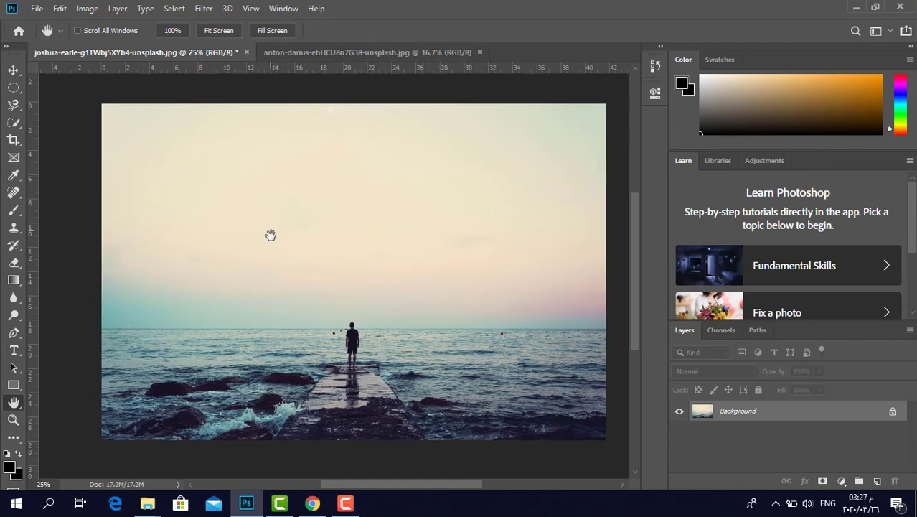
pyautogui.moveTo(268, 230); pyautogui.dragTo(264, 223)
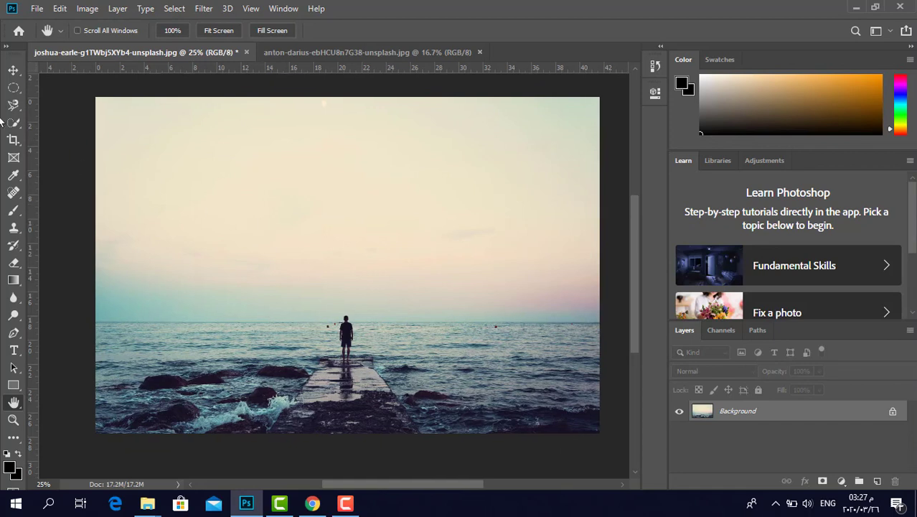
pyautogui.click(14, 70)
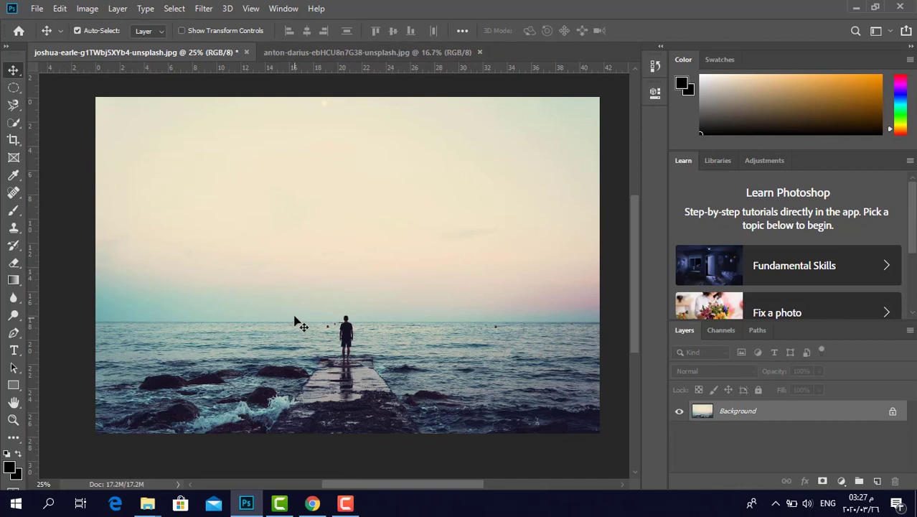
# Nudge the photo view again and bring up the anton-darius sunset sky document.
pyautogui.click(14, 403)
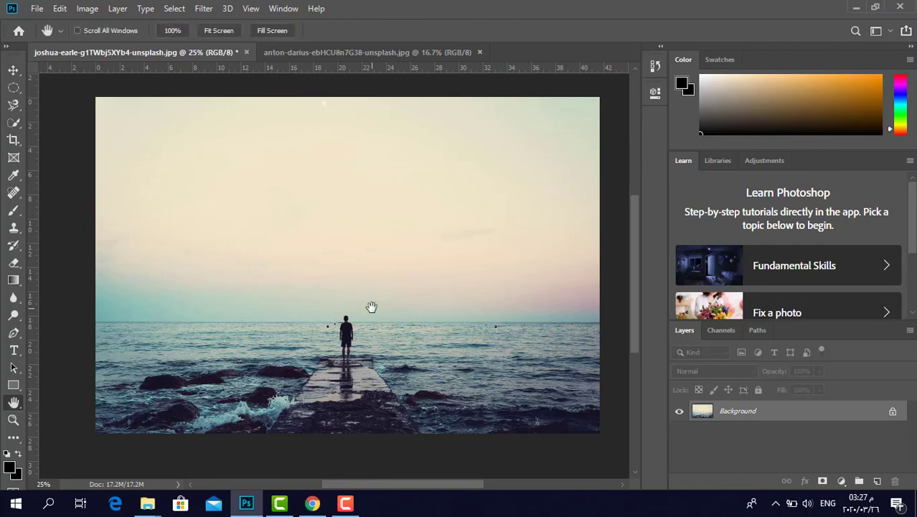
pyautogui.moveTo(371, 307); pyautogui.dragTo(362, 318)
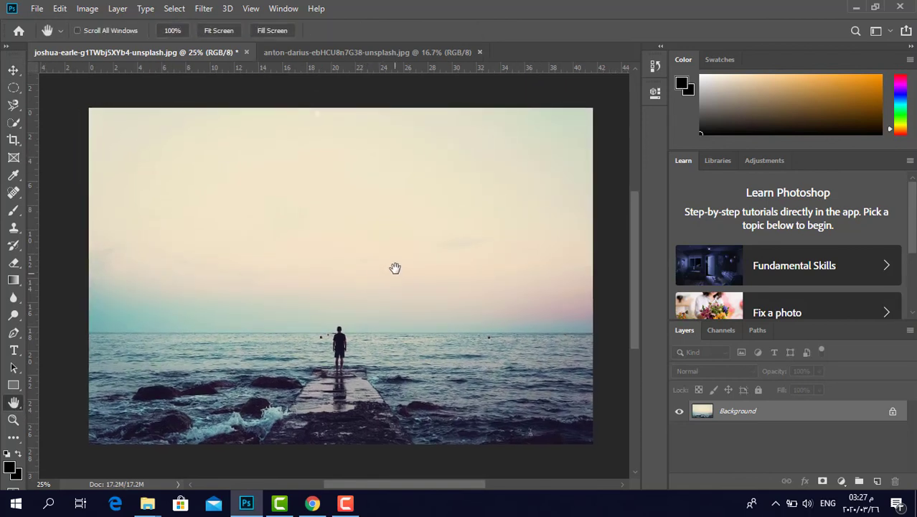
pyautogui.moveTo(395, 268)
pyautogui.mouseDown()
pyautogui.moveTo(358, 264)
pyautogui.moveTo(360, 273)
pyautogui.mouseUp()
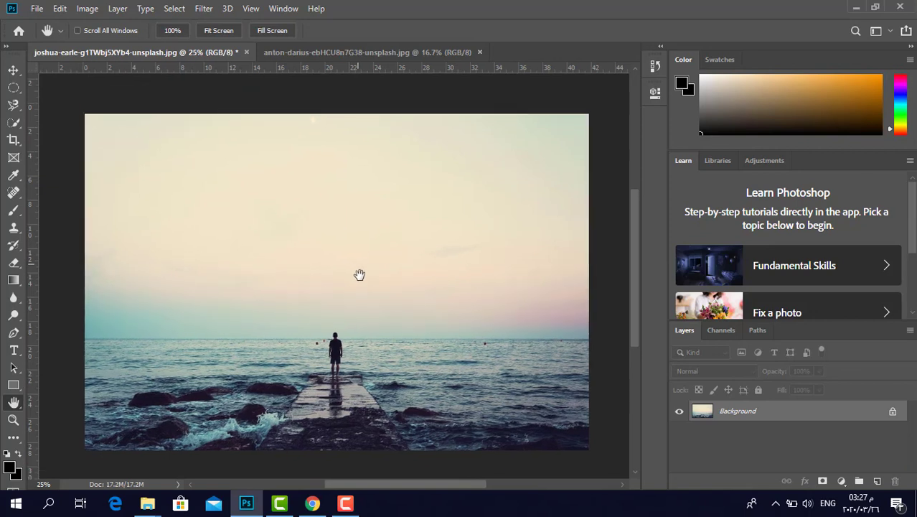
pyautogui.click(13, 75)
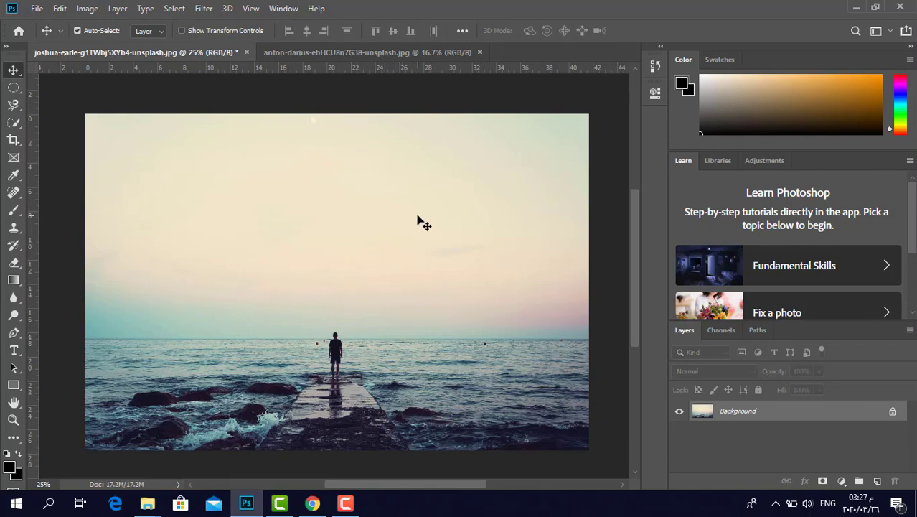
pyautogui.click(355, 52)
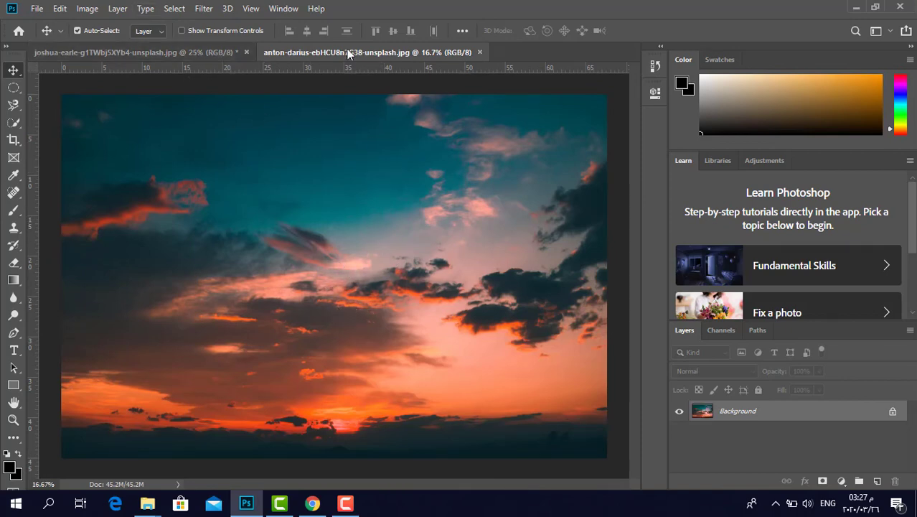
# Float the anton-darius sunset sky document, dock it back, and return to the joshua-earle pier photo.
pyautogui.moveTo(350, 52)
pyautogui.mouseDown()
pyautogui.moveTo(446, 161)
pyautogui.moveTo(737, 138)
pyautogui.mouseUp()
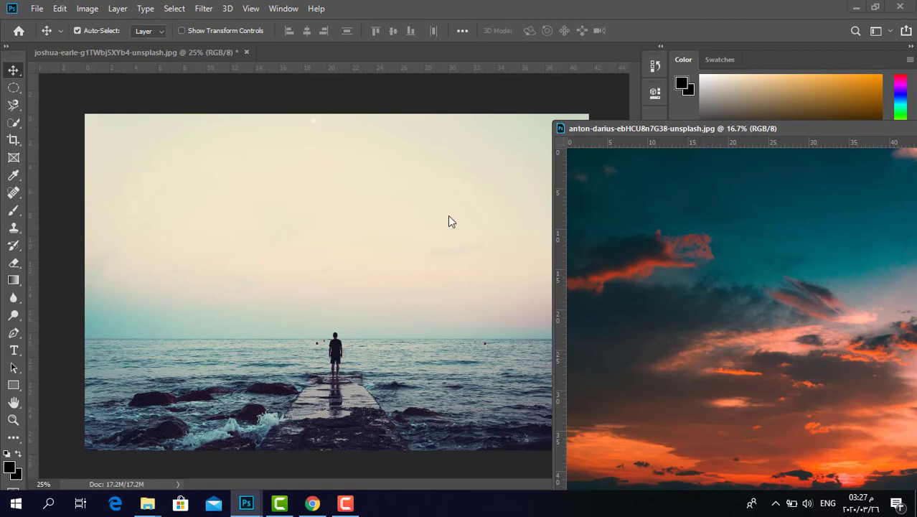
pyautogui.moveTo(716, 128); pyautogui.dragTo(587, 113)
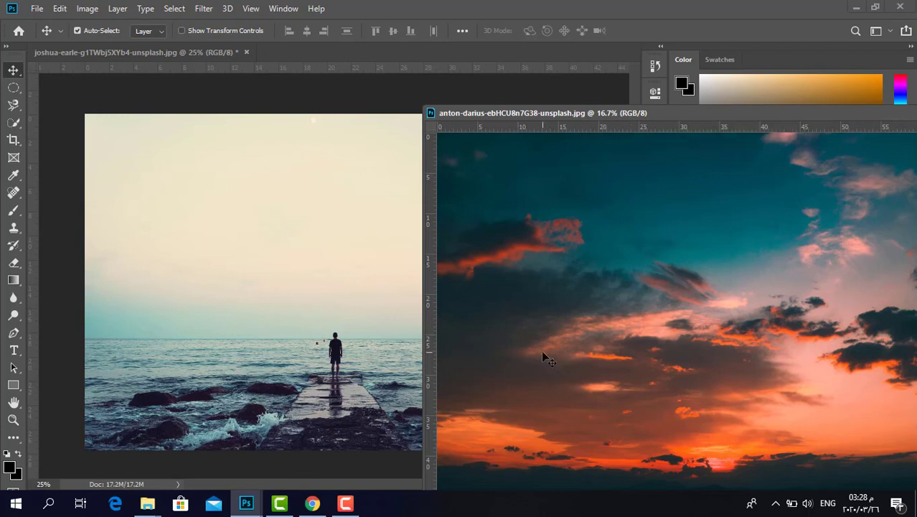
pyautogui.moveTo(543, 112); pyautogui.dragTo(538, 82)
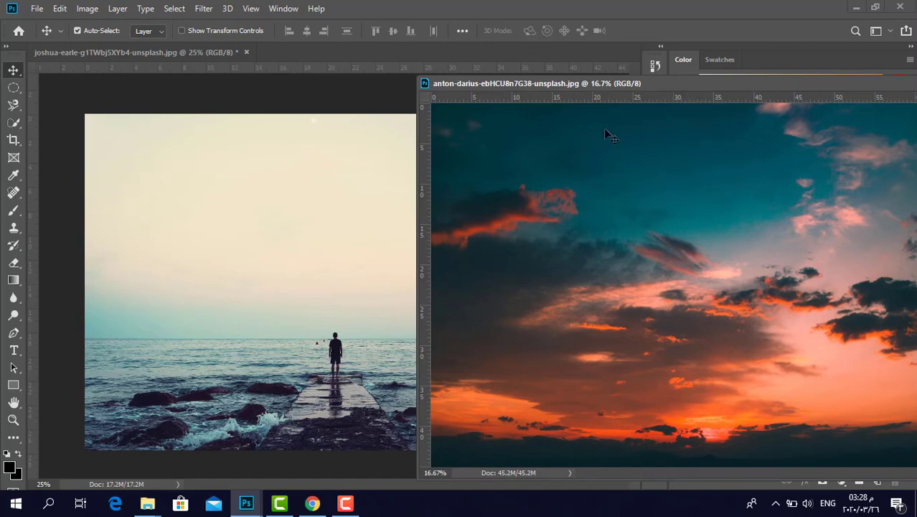
pyautogui.moveTo(651, 89); pyautogui.dragTo(485, 43)
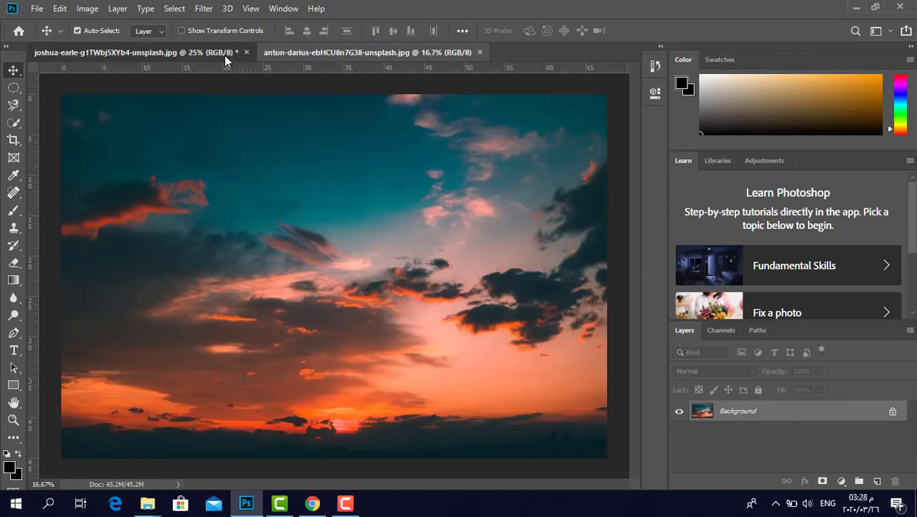
pyautogui.click(225, 56)
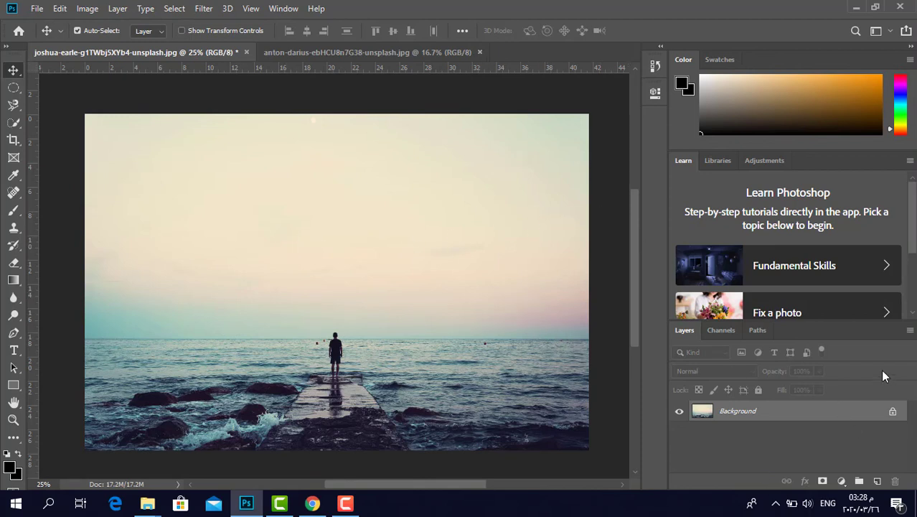
# Convert the Background into Layer 0 and undo an accidental layer move.
pyautogui.doubleClick(862, 414)
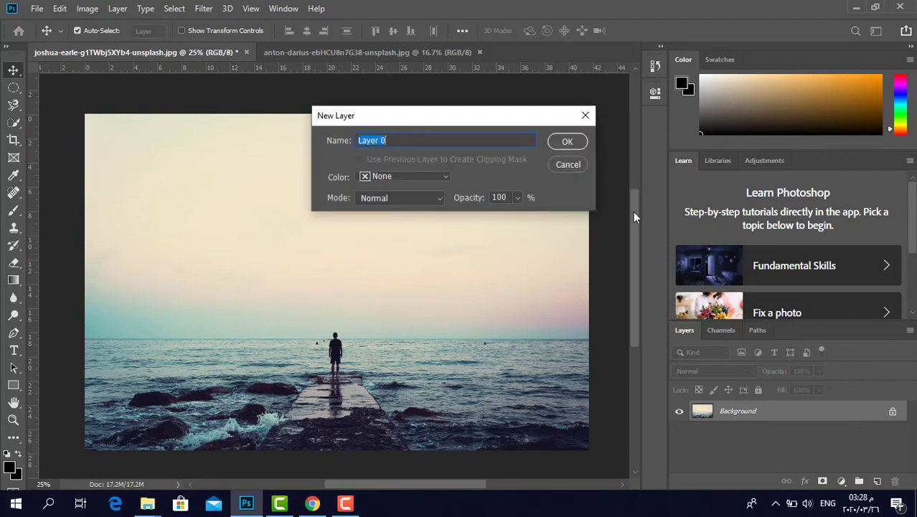
pyautogui.click(567, 141)
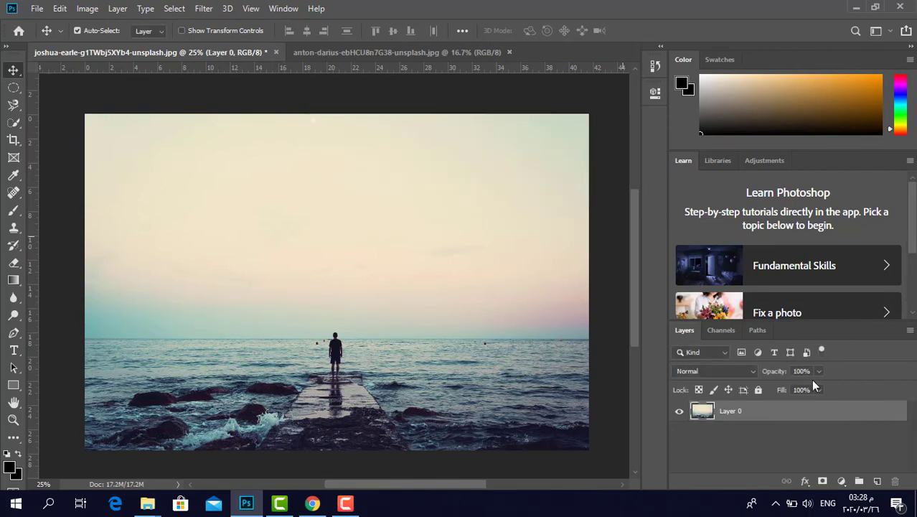
pyautogui.click(16, 404)
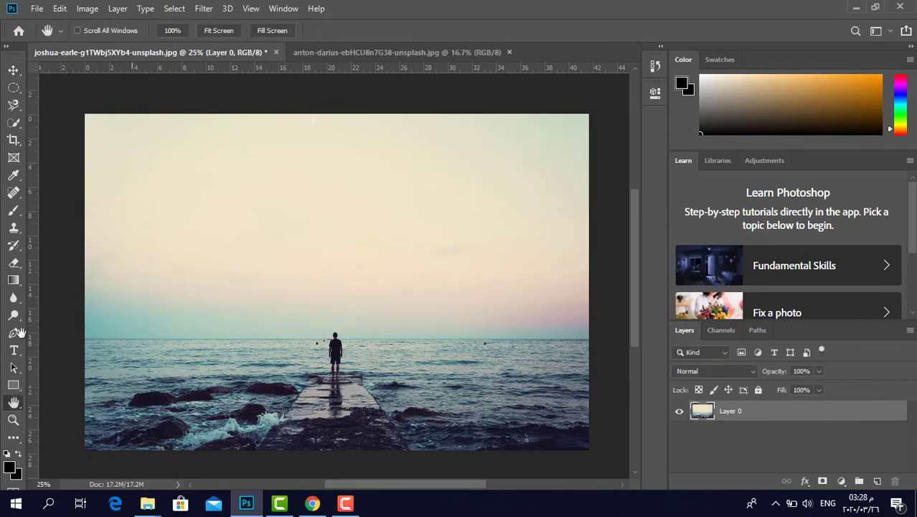
pyautogui.click(13, 70)
pyautogui.moveTo(331, 194); pyautogui.dragTo(302, 268)
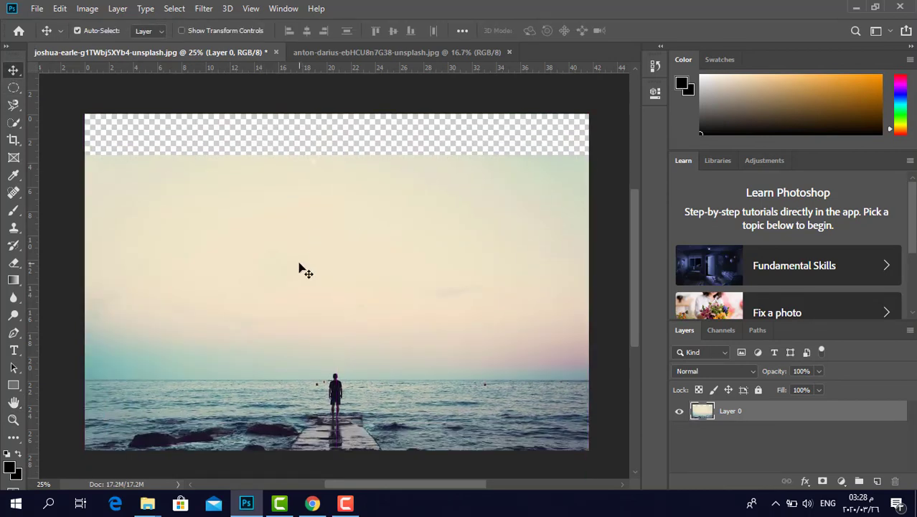
pyautogui.hotkey('ctrl', 'z')
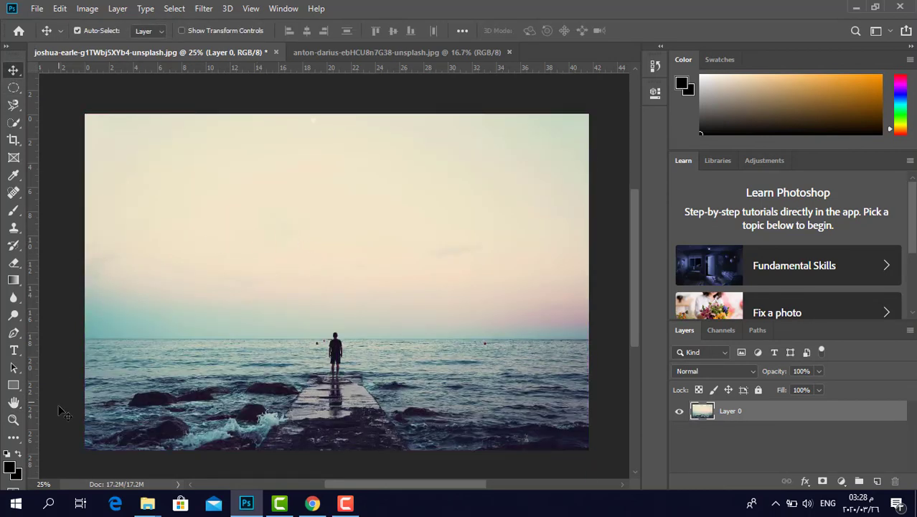
# Zoom the pier photo in to 33.3%.
pyautogui.click(12, 419)
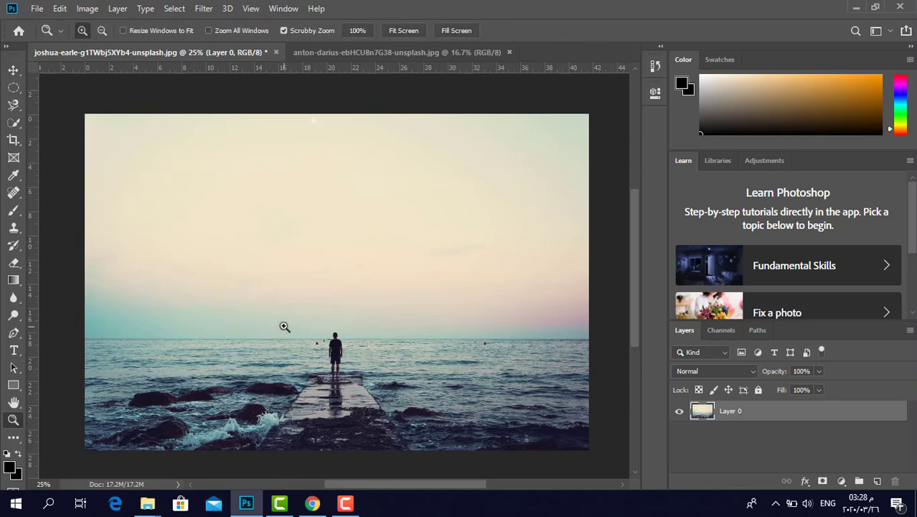
pyautogui.click(339, 348)
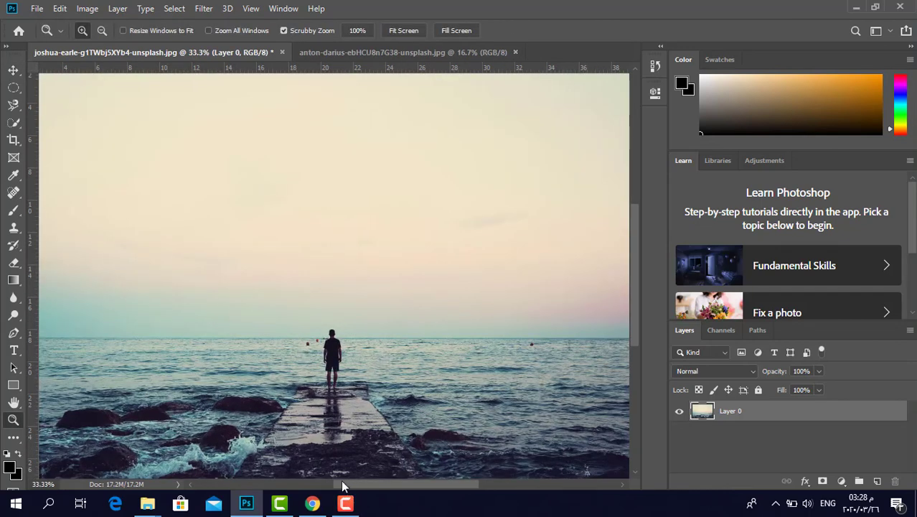
pyautogui.moveTo(342, 484)
pyautogui.mouseDown()
pyautogui.moveTo(313, 481)
pyautogui.moveTo(328, 481)
pyautogui.mouseUp()
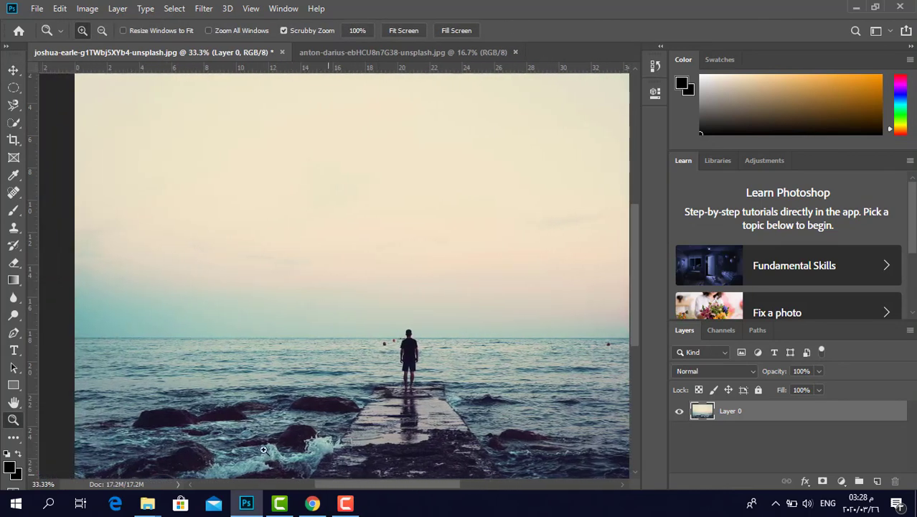
pyautogui.click(9, 124)
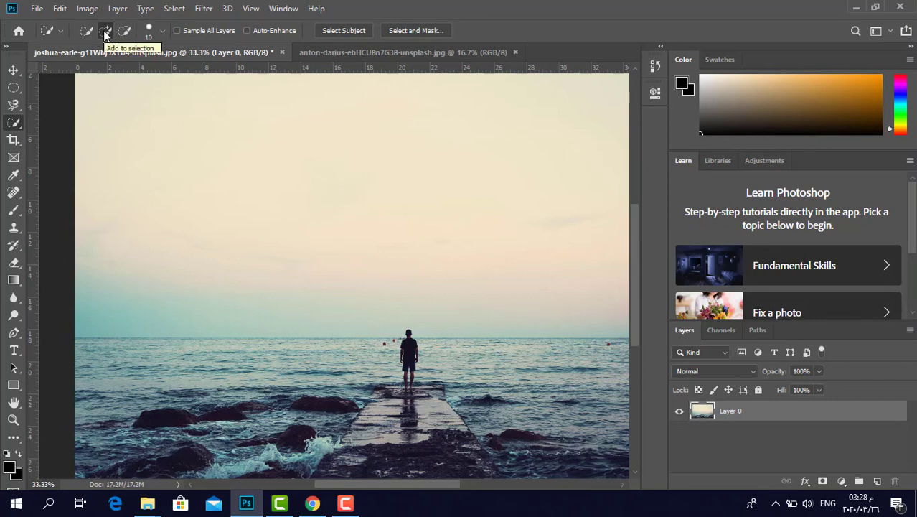
# Resize the Quick Selection brush, trying 30 and 182 px before settling on 105 px.
pyautogui.click(159, 30)
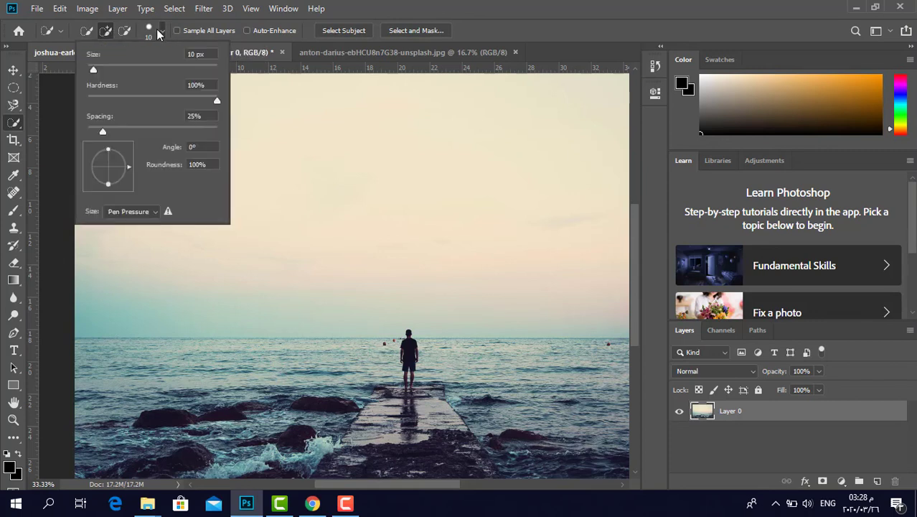
pyautogui.click(107, 65)
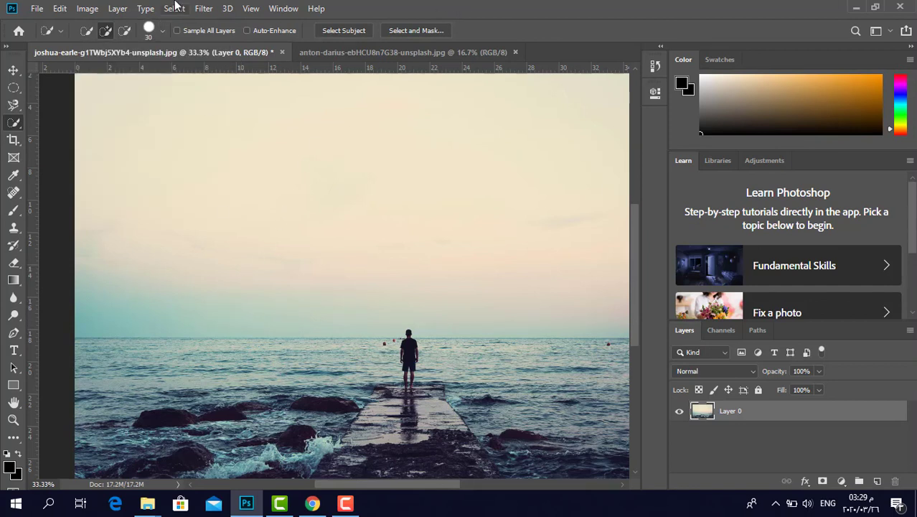
pyautogui.click(157, 32)
pyautogui.doubleClick(193, 58)
pyautogui.write('182')
pyautogui.press('Return')
pyautogui.click(159, 32)
pyautogui.doubleClick(196, 54)
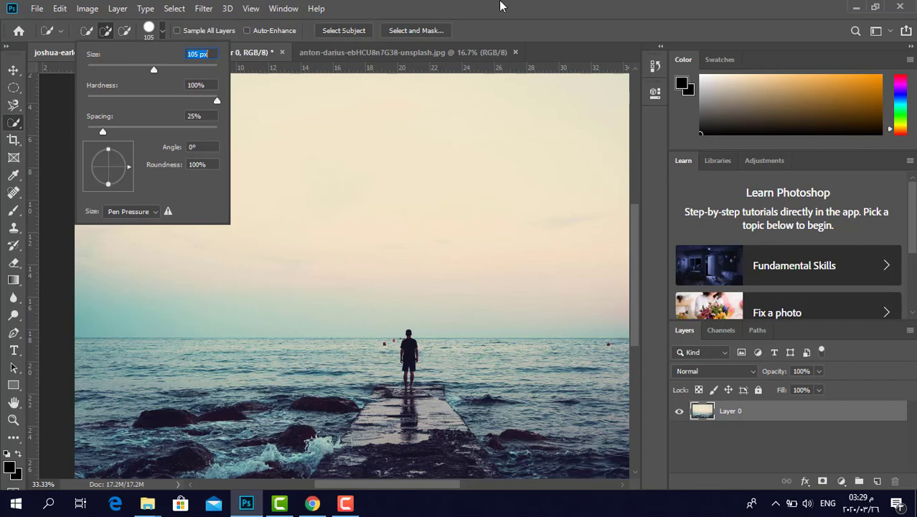
pyautogui.write('105')
pyautogui.press('Return')
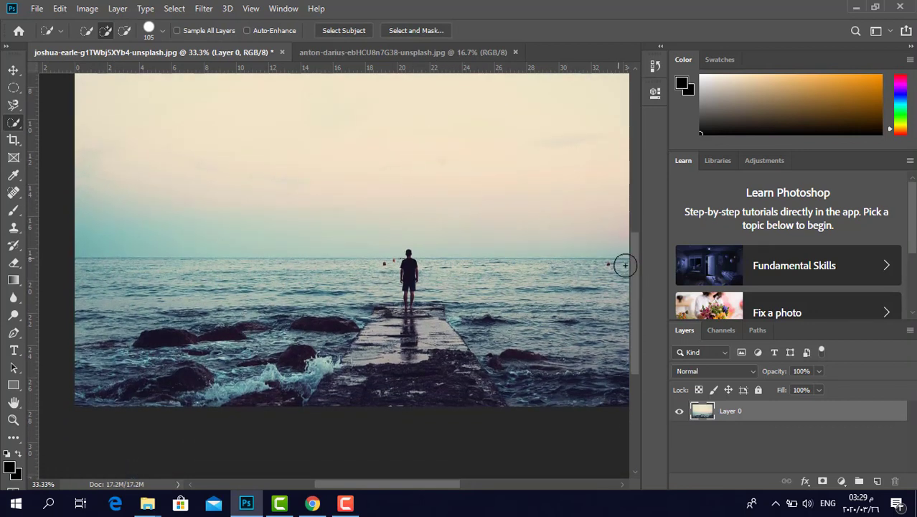
# Undo a stray stroke, then select from the left horizon across the rocks to the right edge.
pyautogui.moveTo(635, 274); pyautogui.dragTo(635, 267)
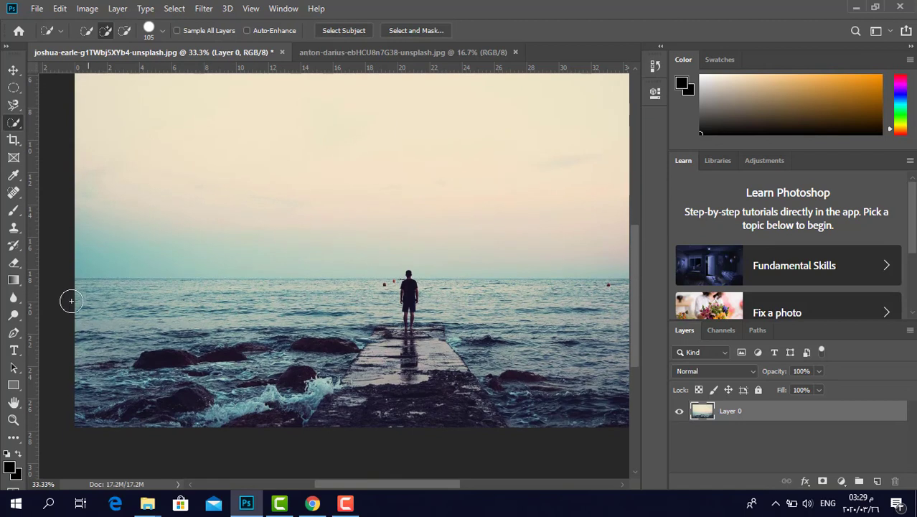
pyautogui.hotkey('ctrl', 'z')
pyautogui.moveTo(76, 280); pyautogui.dragTo(545, 389)
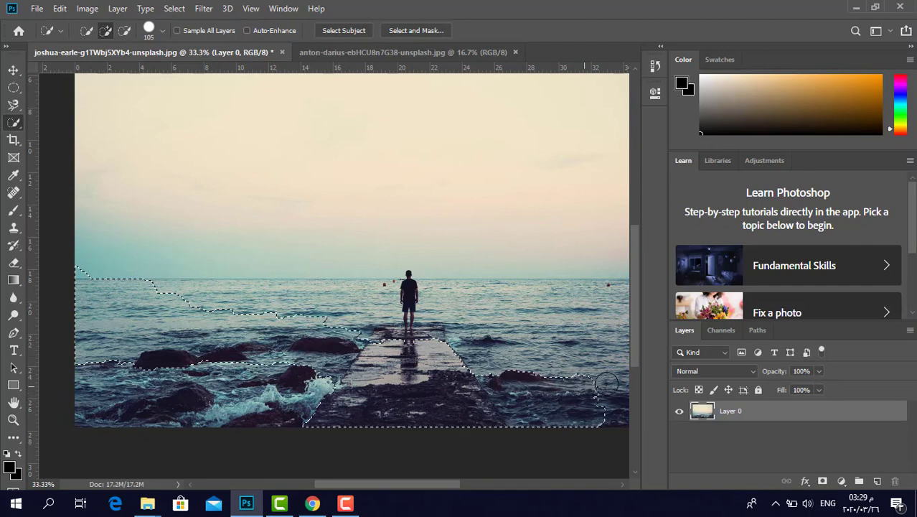
pyautogui.moveTo(546, 390); pyautogui.dragTo(626, 380)
pyautogui.scroll(3, 637, 330)
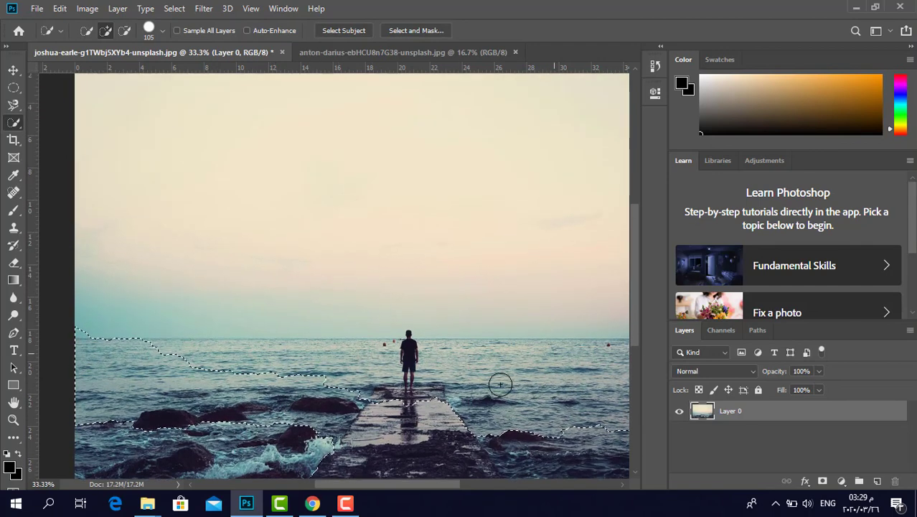
pyautogui.moveTo(502, 382); pyautogui.dragTo(547, 362)
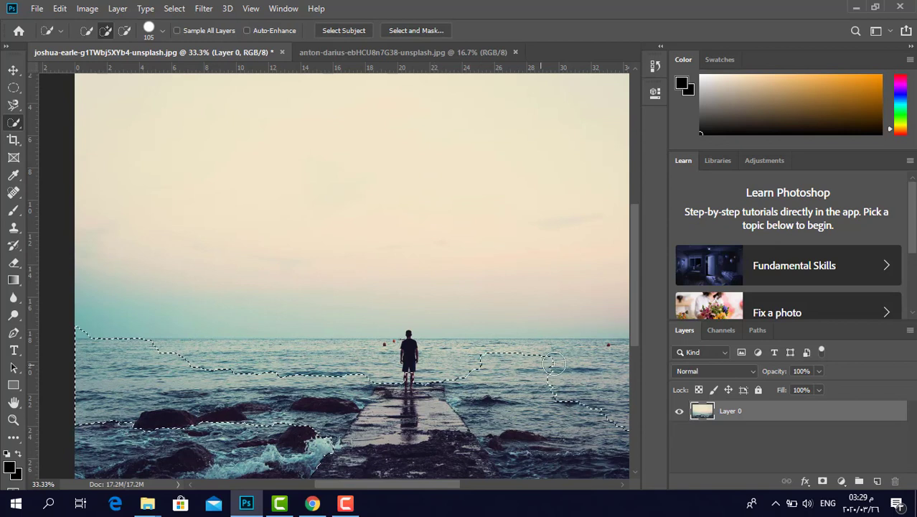
# Add the left sea, lower-left rocks and surf, and the right-side notch up to the horizon.
pyautogui.moveTo(327, 387); pyautogui.dragTo(263, 375)
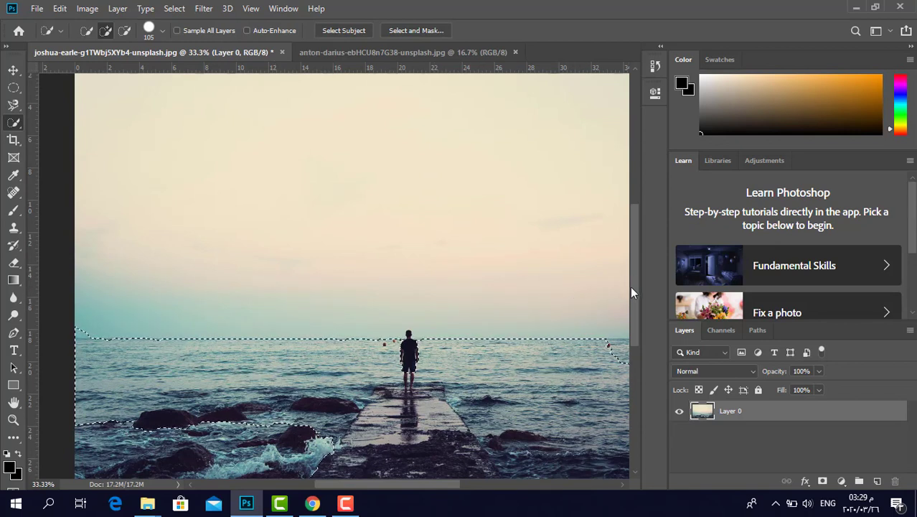
pyautogui.scroll(-3, 630, 286)
pyautogui.moveTo(333, 393); pyautogui.dragTo(190, 406)
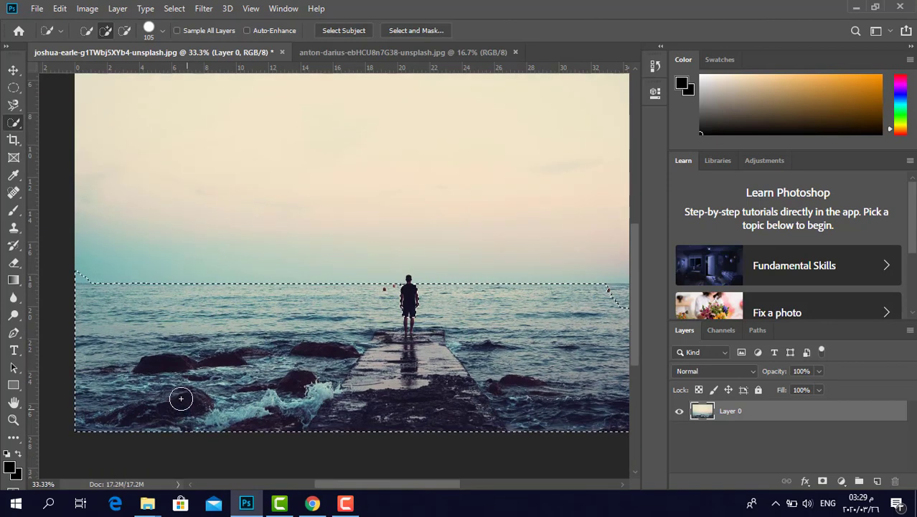
pyautogui.moveTo(449, 485); pyautogui.dragTo(516, 484)
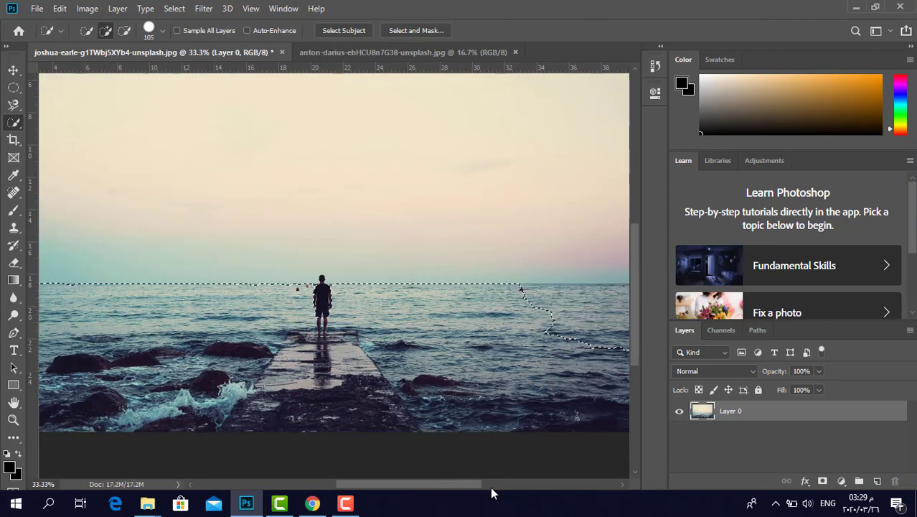
pyautogui.moveTo(449, 377); pyautogui.dragTo(473, 321)
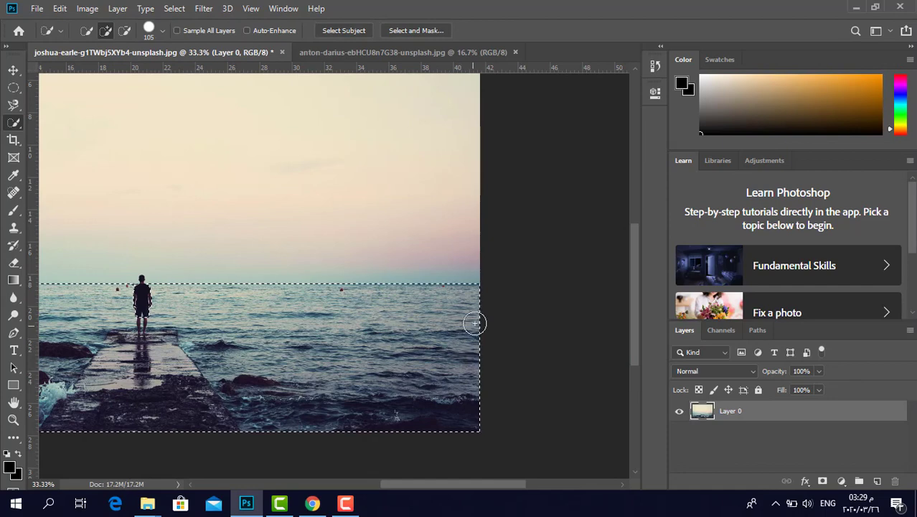
pyautogui.moveTo(471, 484); pyautogui.dragTo(402, 492)
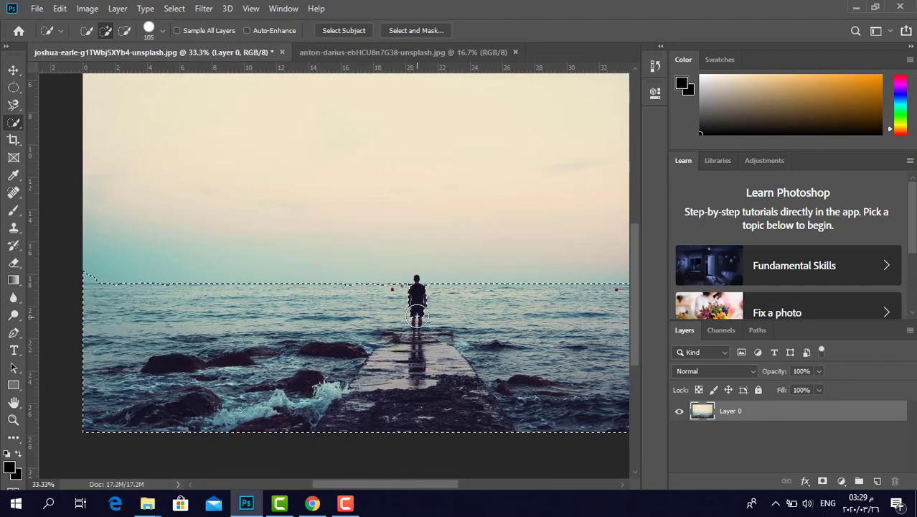
pyautogui.click(13, 419)
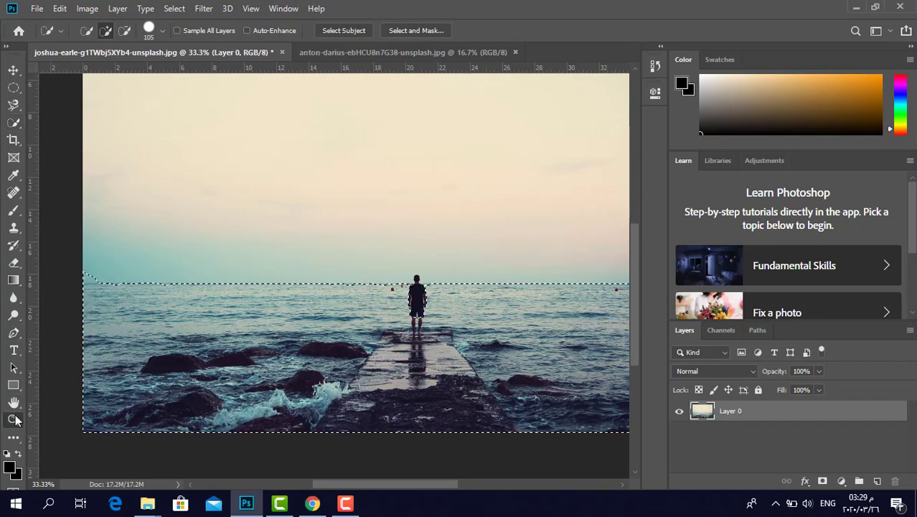
# Zoom to 100% on the man, set the brush to 18 px, and add his body to the selection.
pyautogui.click(409, 282)
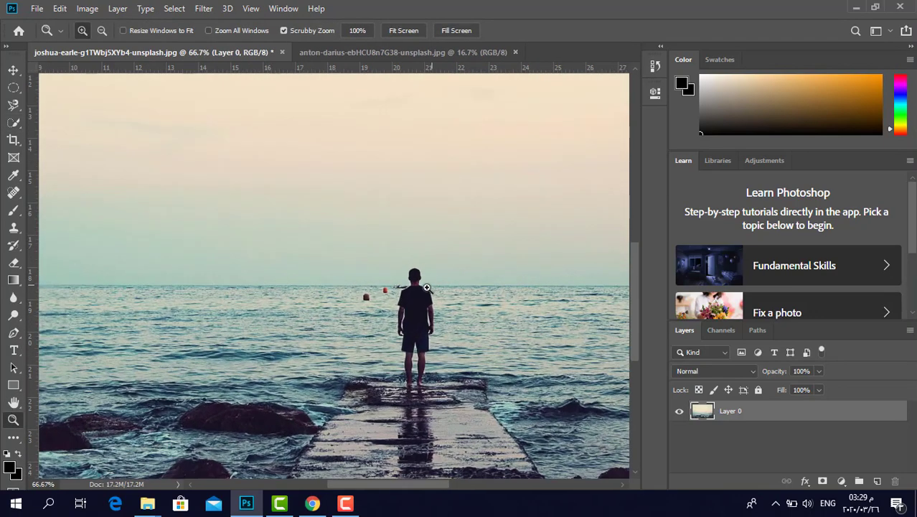
pyautogui.click(406, 272)
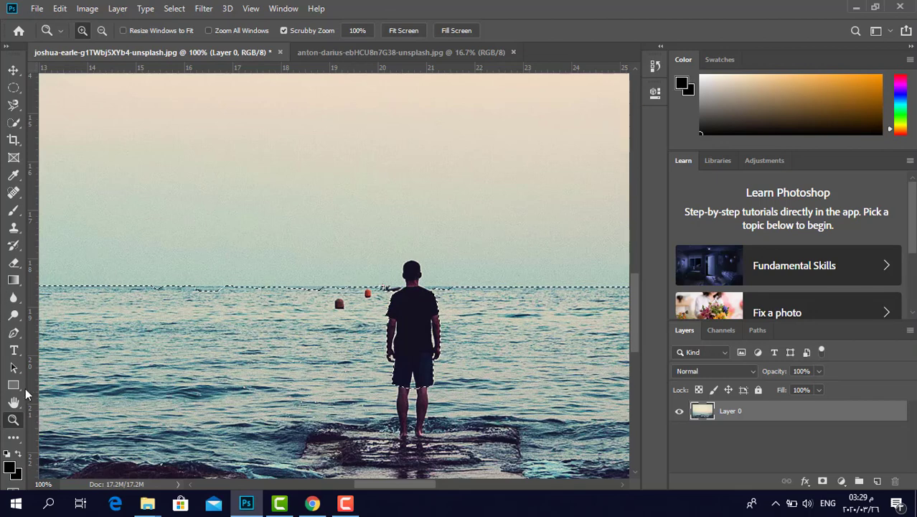
pyautogui.click(14, 122)
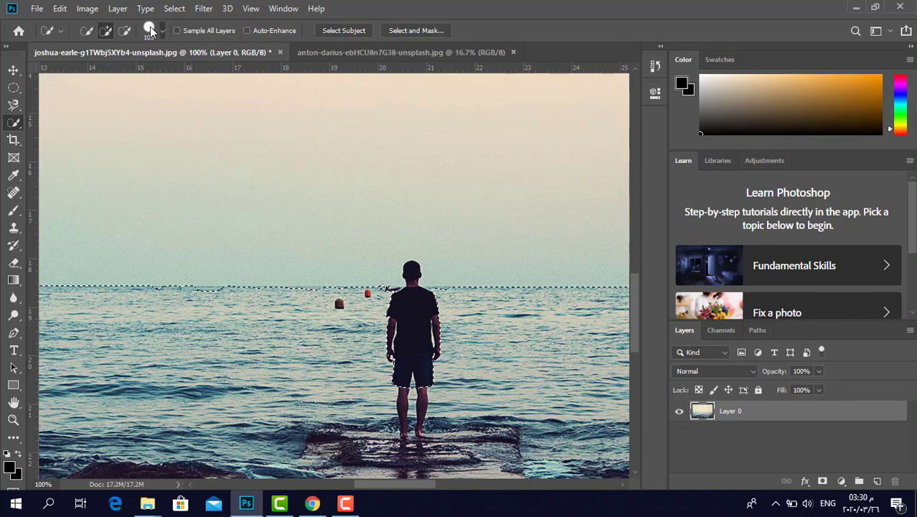
pyautogui.click(150, 29)
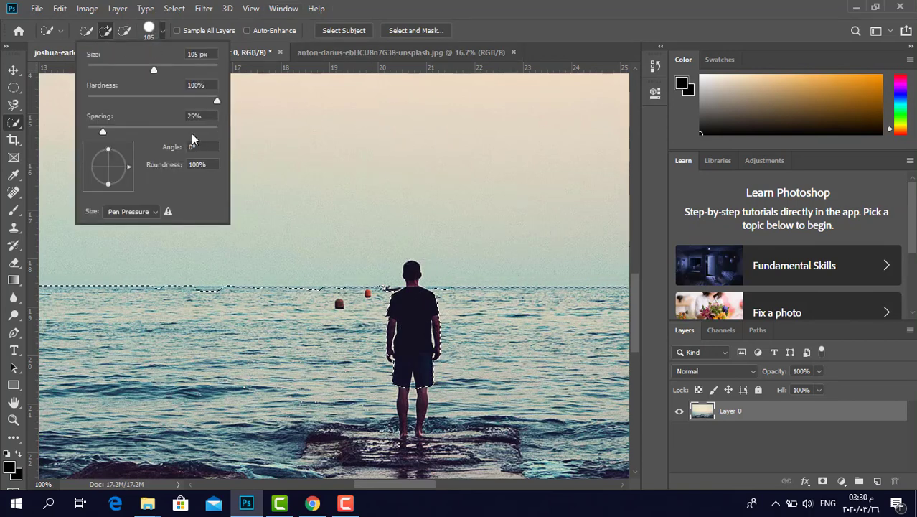
pyautogui.click(115, 64)
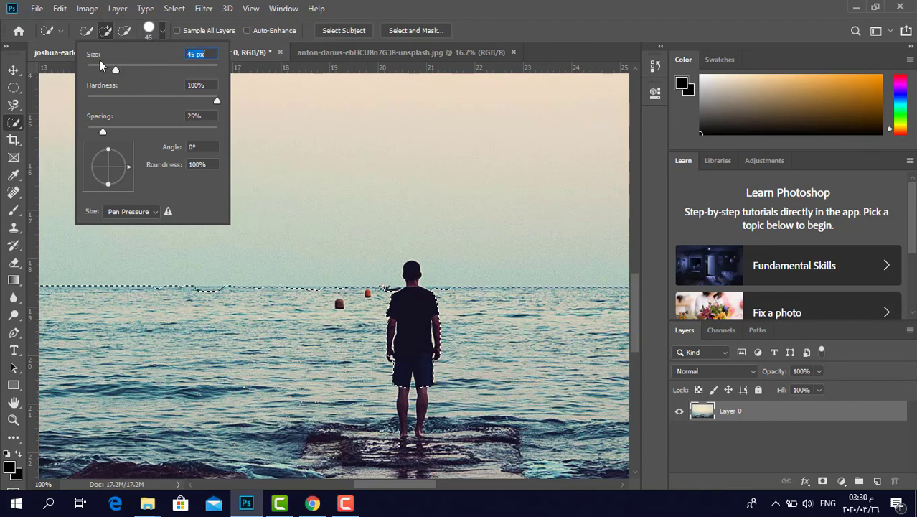
pyautogui.click(99, 63)
pyautogui.press('Return')
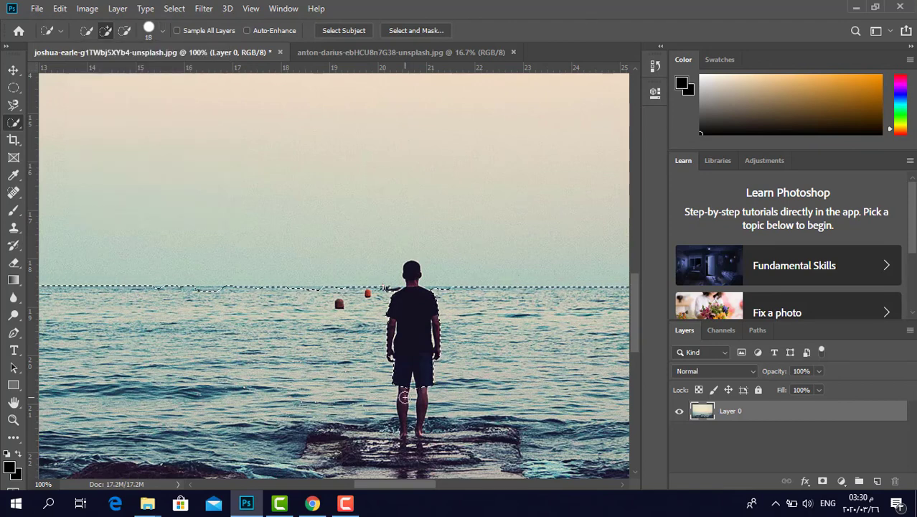
pyautogui.moveTo(404, 397); pyautogui.dragTo(419, 385)
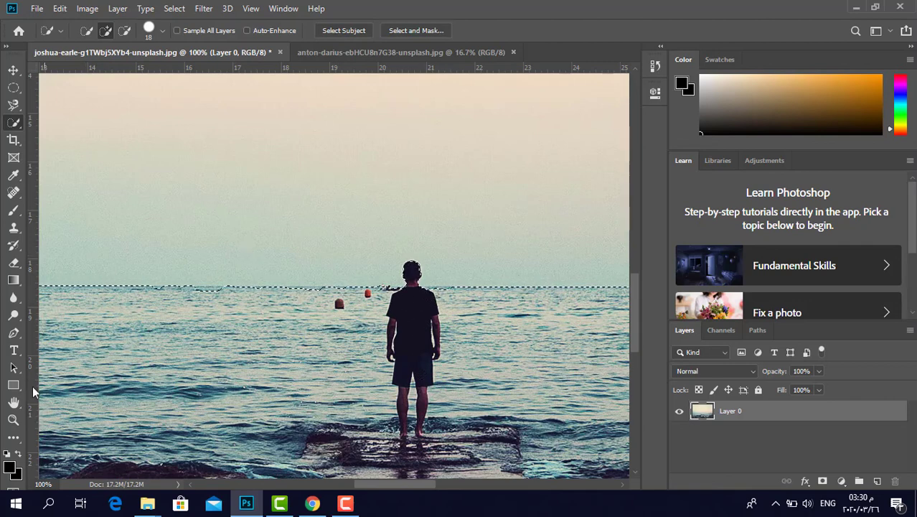
# Zoom in to 400% on the man's head.
pyautogui.click(13, 420)
pyautogui.click(419, 287)
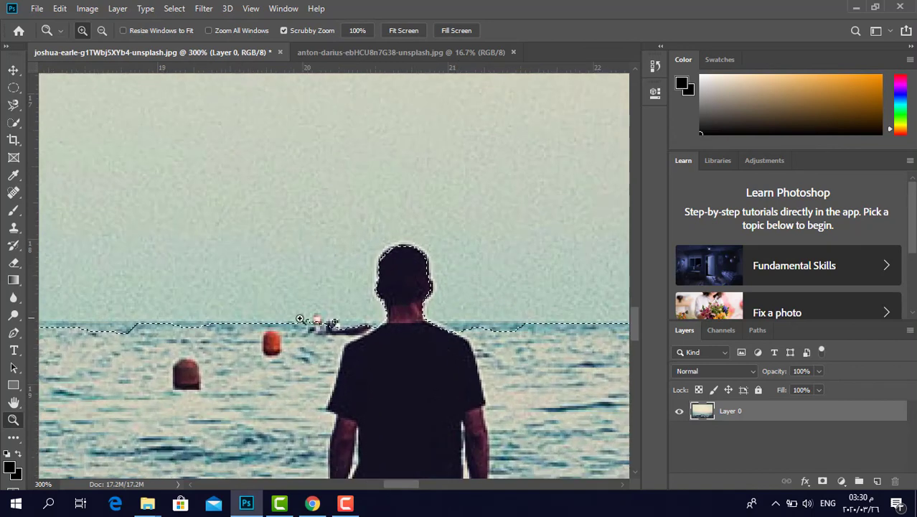
pyautogui.click(398, 273)
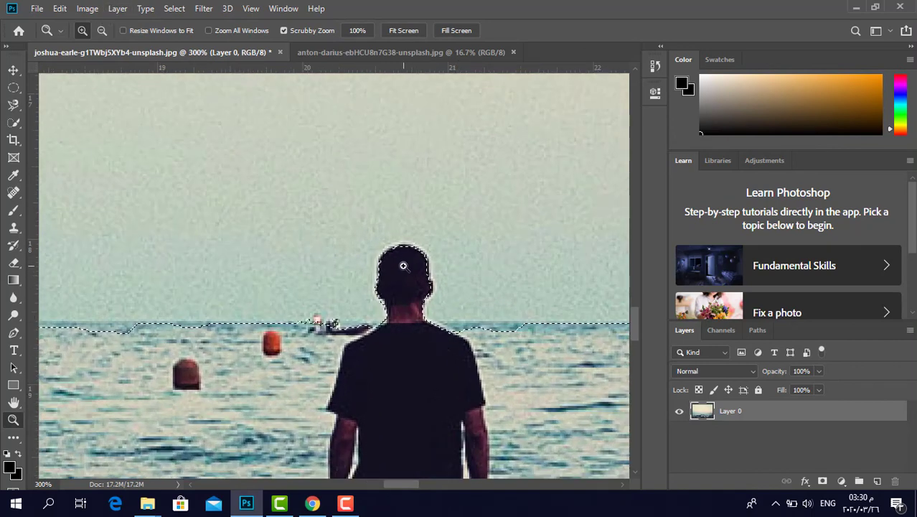
pyautogui.click(401, 272)
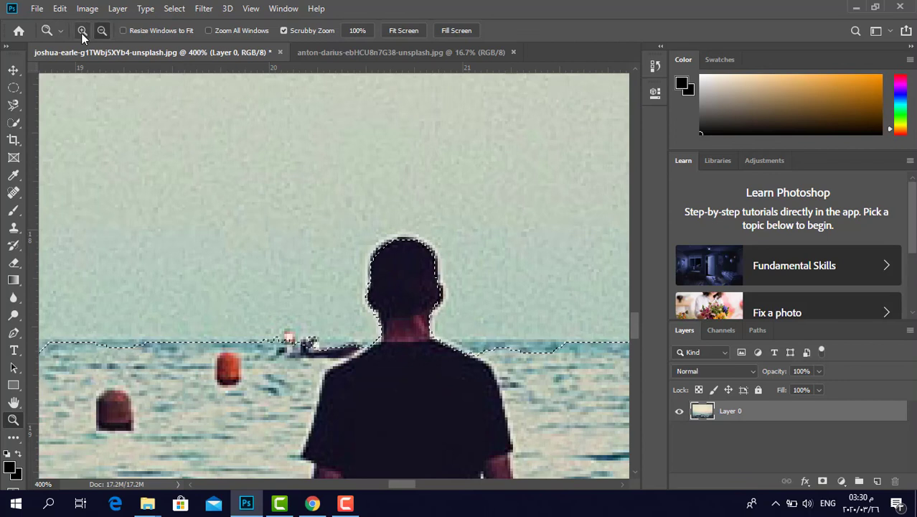
pyautogui.click(13, 122)
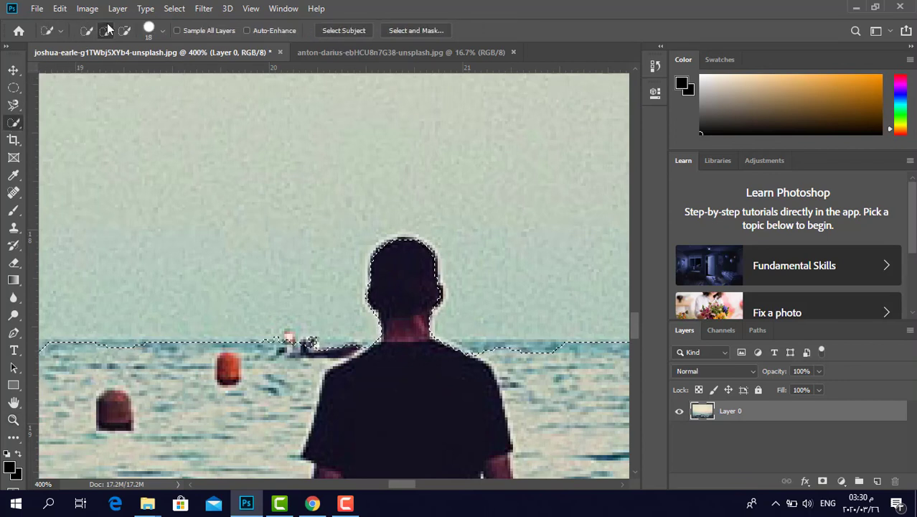
# Shrink the Quick Selection brush to 9 px.
pyautogui.click(152, 28)
pyautogui.moveTo(108, 62); pyautogui.dragTo(92, 63)
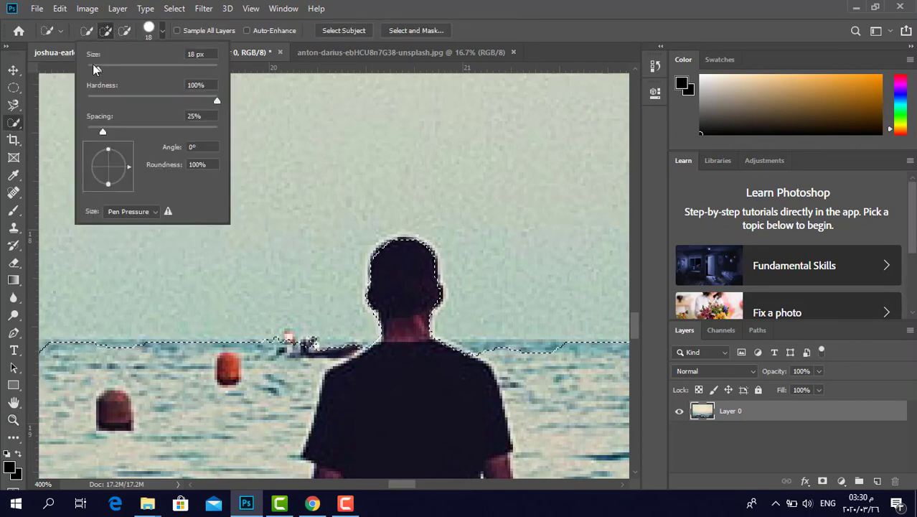
pyautogui.click(465, 3)
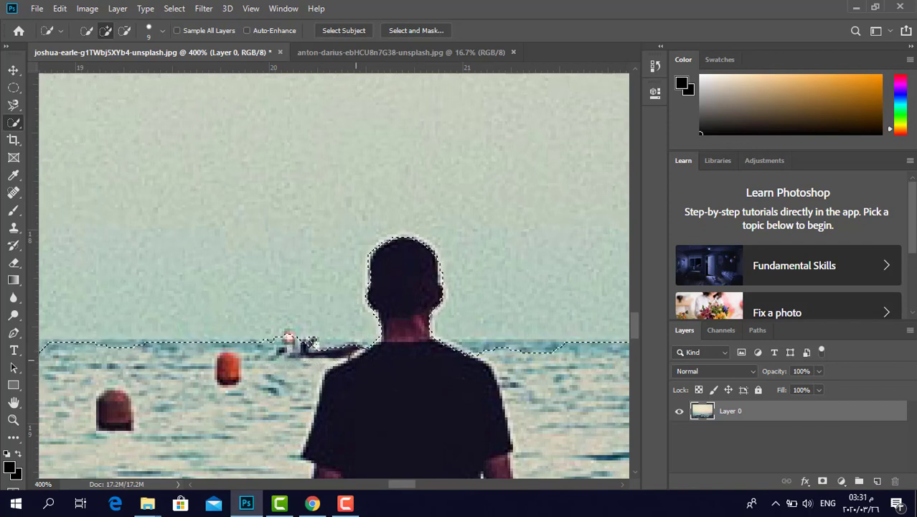
# Straighten the selection edge along the horizon beside the man's head, using Subtract mode for the head top.
pyautogui.moveTo(377, 358); pyautogui.dragTo(367, 362)
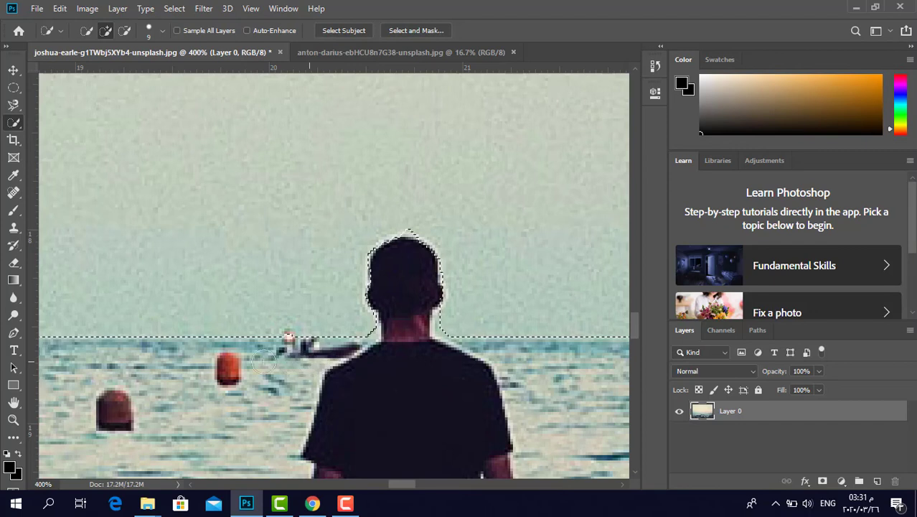
pyautogui.hotkey('ctrl', 'z')
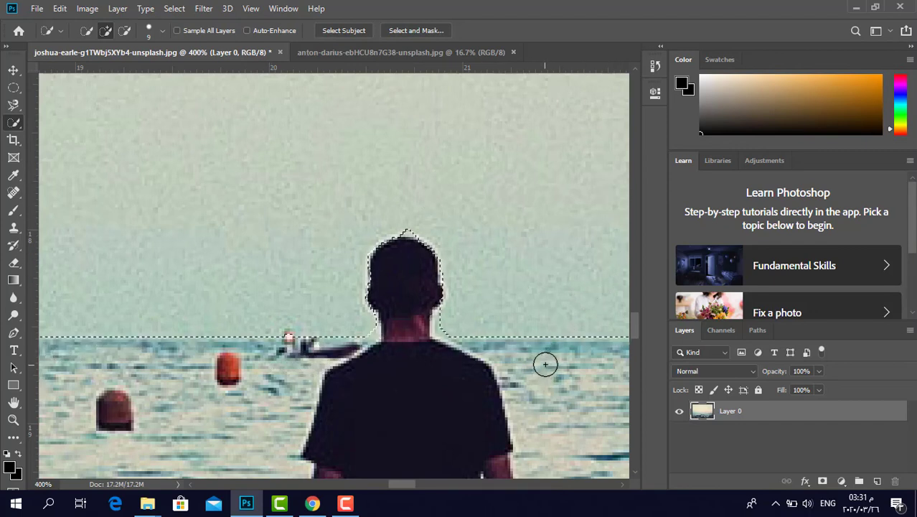
pyautogui.hotkey('ctrl', 'z')
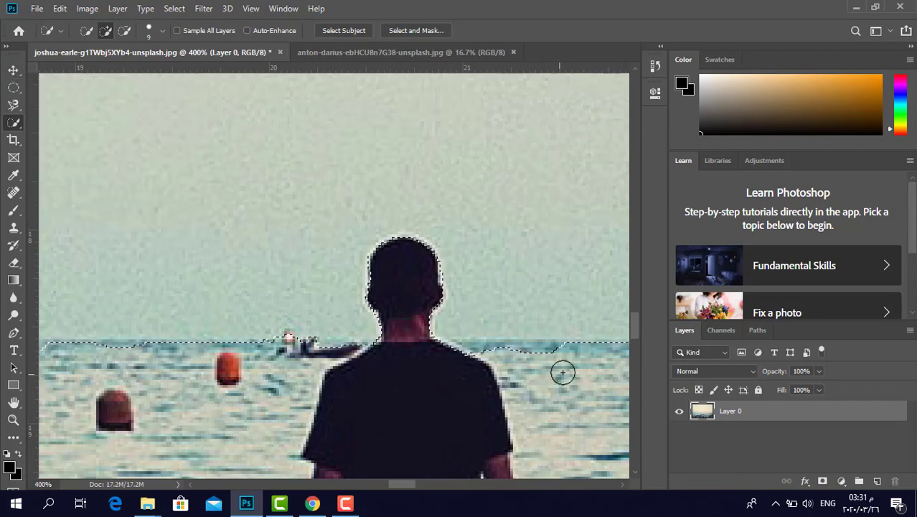
pyautogui.hotkey('ctrl', 'shift', 'z')
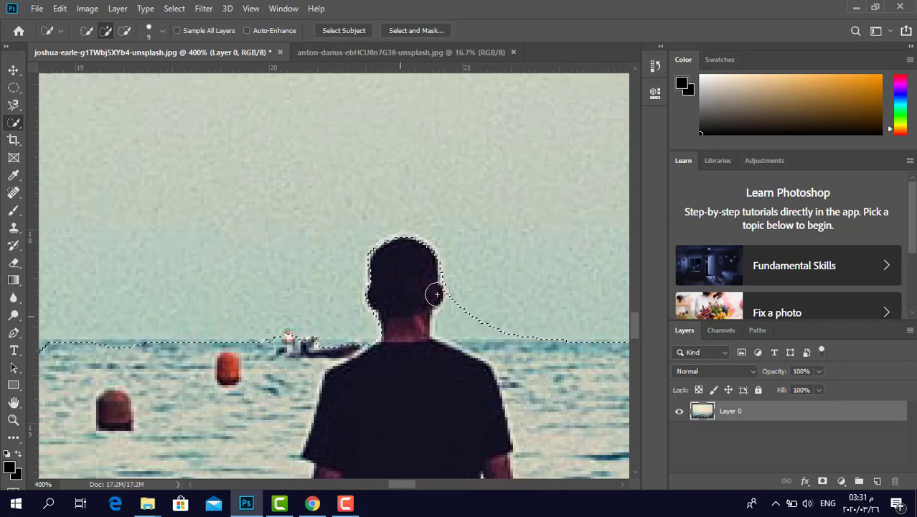
pyautogui.click(126, 31)
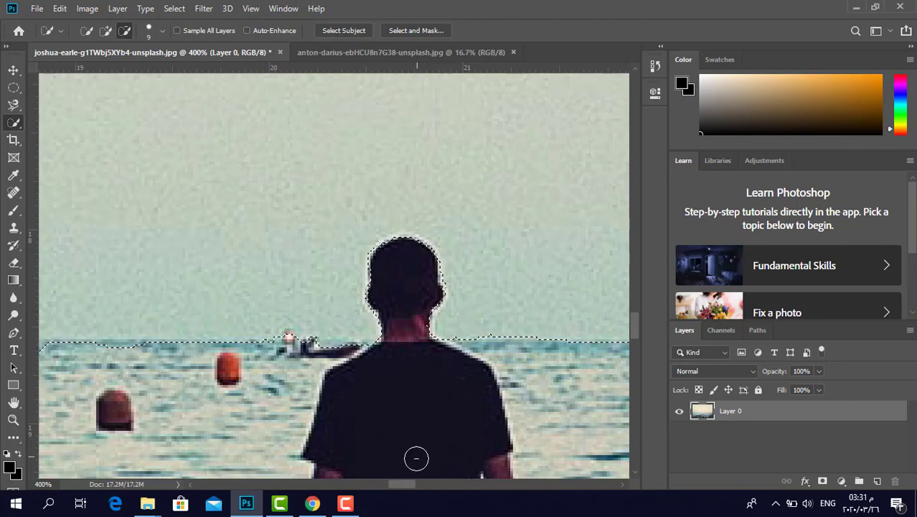
pyautogui.moveTo(406, 485)
pyautogui.mouseDown()
pyautogui.moveTo(601, 493)
pyautogui.moveTo(592, 487)
pyautogui.mouseUp()
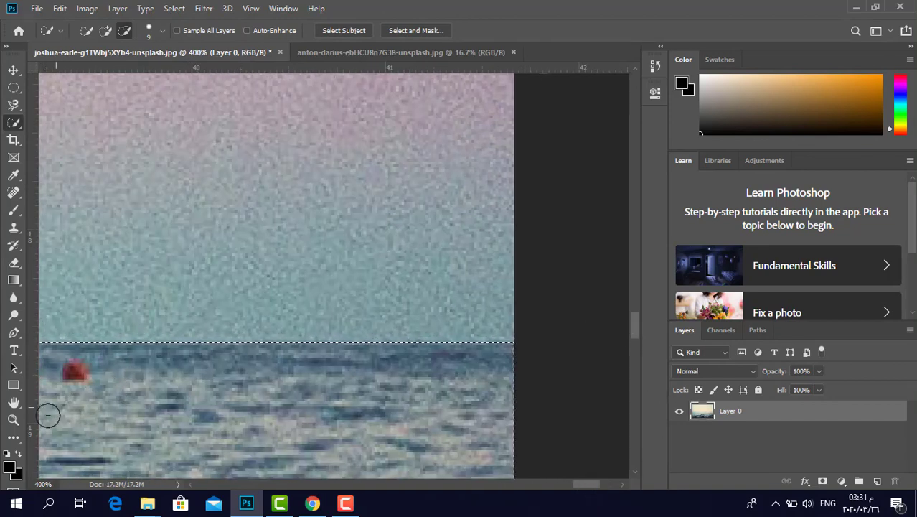
pyautogui.click(13, 421)
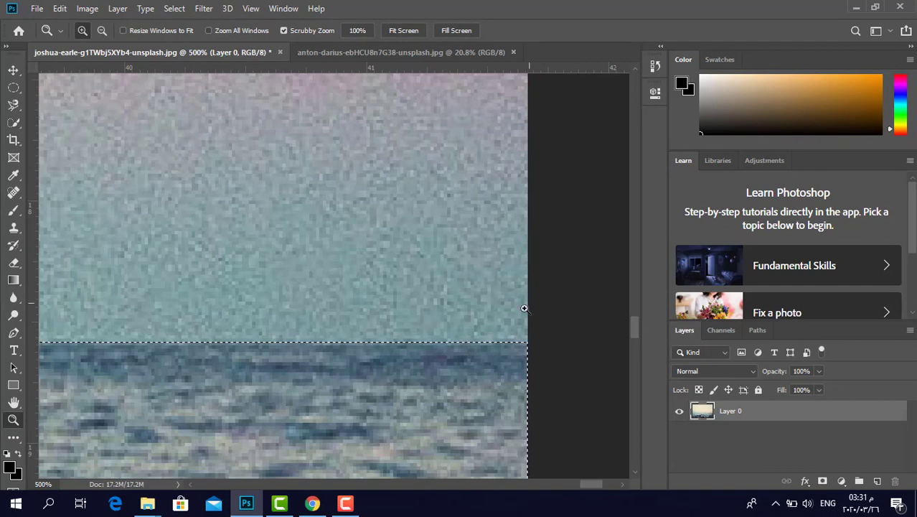
pyautogui.keyDown('alt'); pyautogui.click(502, 349); pyautogui.keyUp('alt')
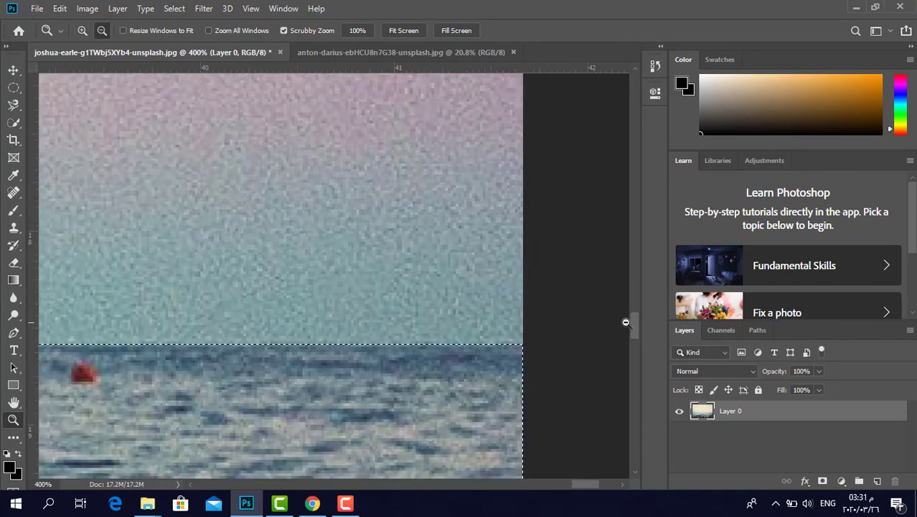
pyautogui.moveTo(633, 324); pyautogui.dragTo(629, 419)
pyautogui.keyDown('alt'); pyautogui.click(451, 352); pyautogui.keyUp('alt')
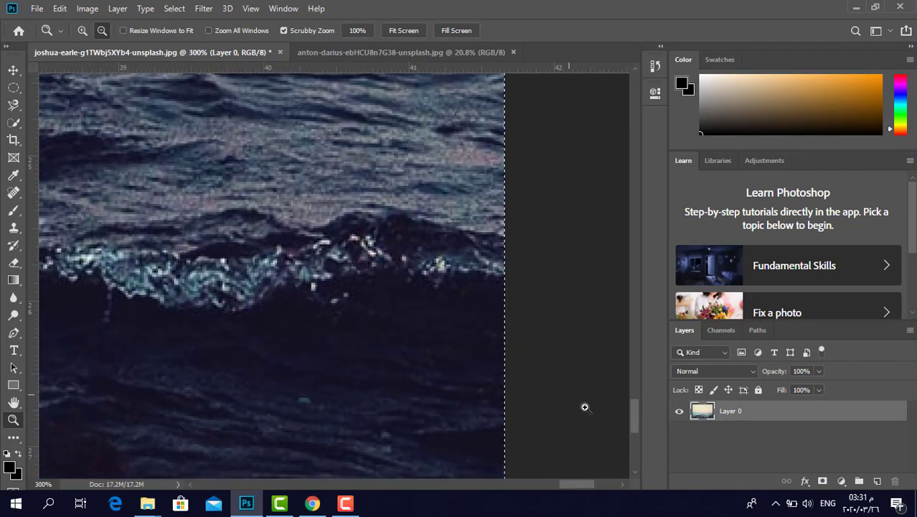
pyautogui.moveTo(637, 432); pyautogui.dragTo(635, 451)
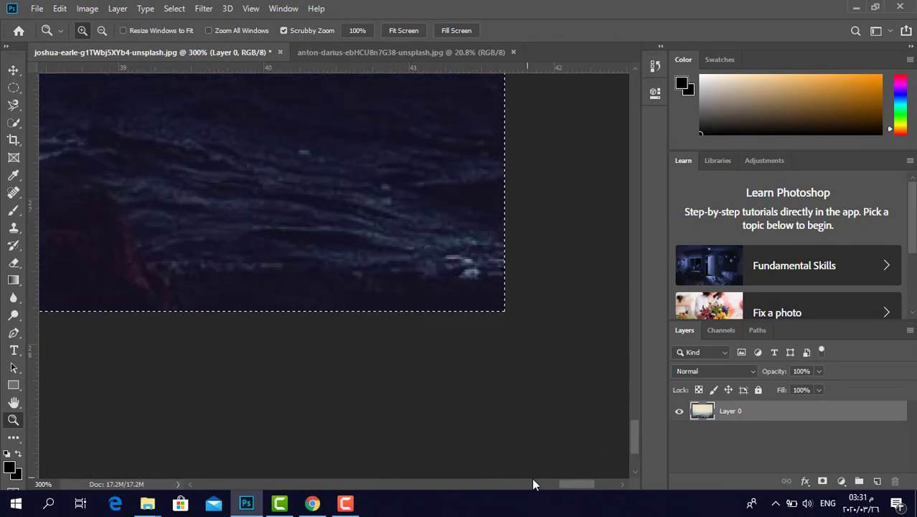
pyautogui.moveTo(577, 484); pyautogui.dragTo(340, 441)
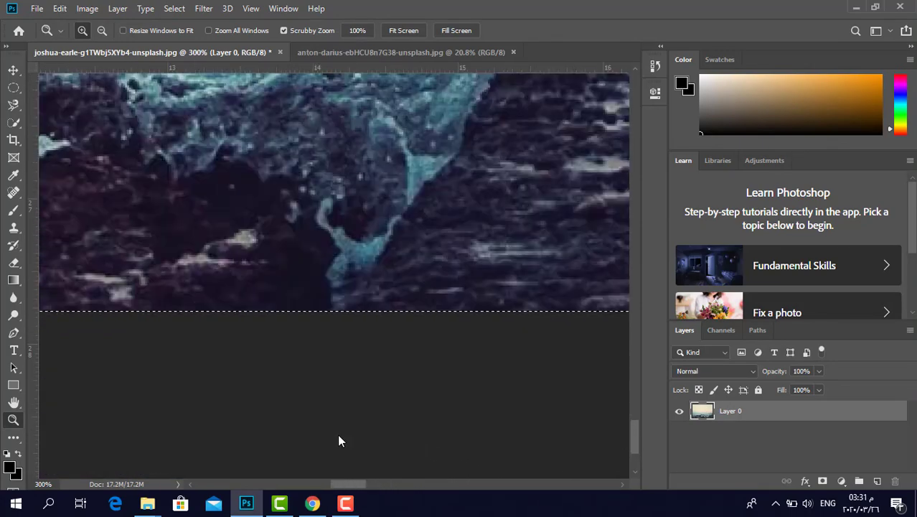
pyautogui.hscroll(5, 301, 431)
pyautogui.hscroll(5, 201, 405)
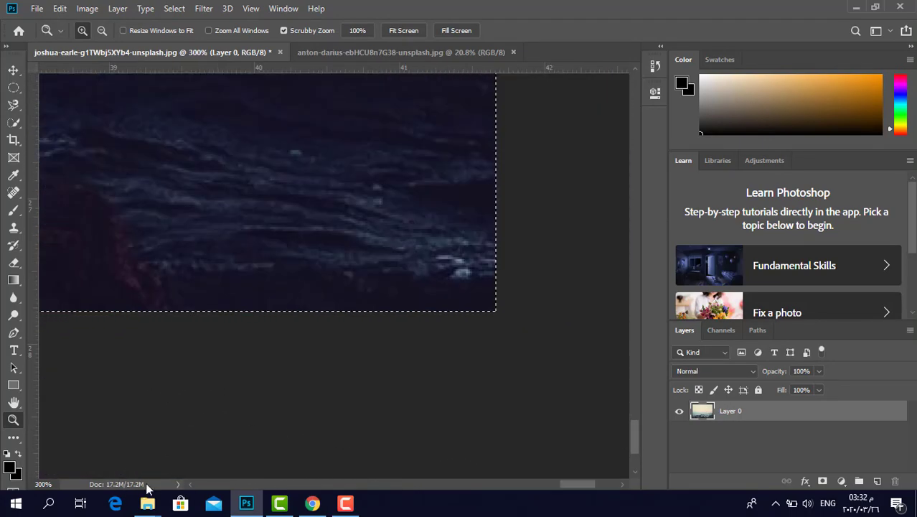
pyautogui.hscroll(-5, 239, 489)
pyautogui.hscroll(-4, 239, 487)
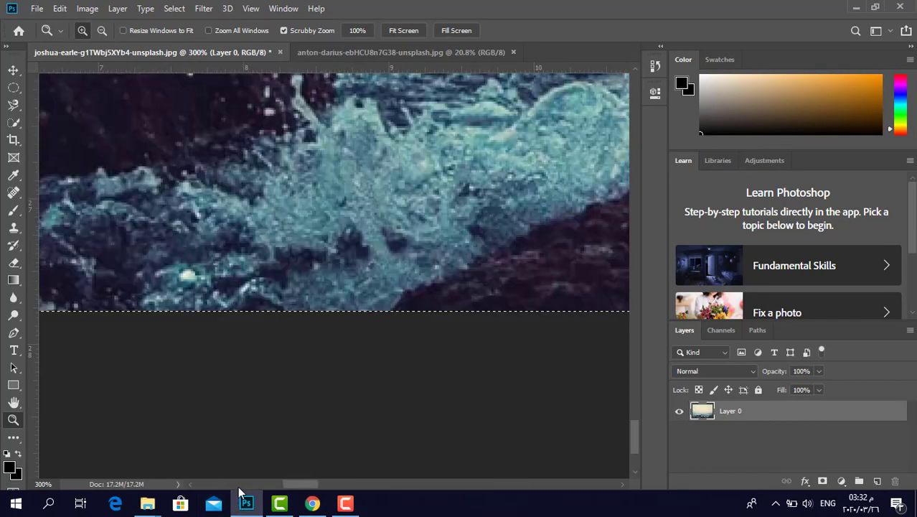
pyautogui.hscroll(-4, 239, 487)
# Start trimming sky from the selection's left edge, undoing mistaken strokes.
pyautogui.moveTo(637, 437); pyautogui.dragTo(657, 302)
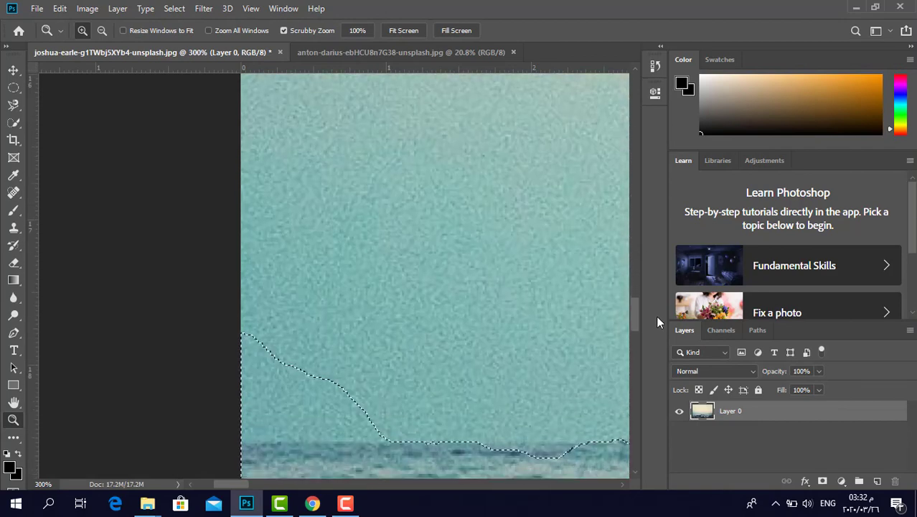
pyautogui.moveTo(657, 308); pyautogui.dragTo(656, 320)
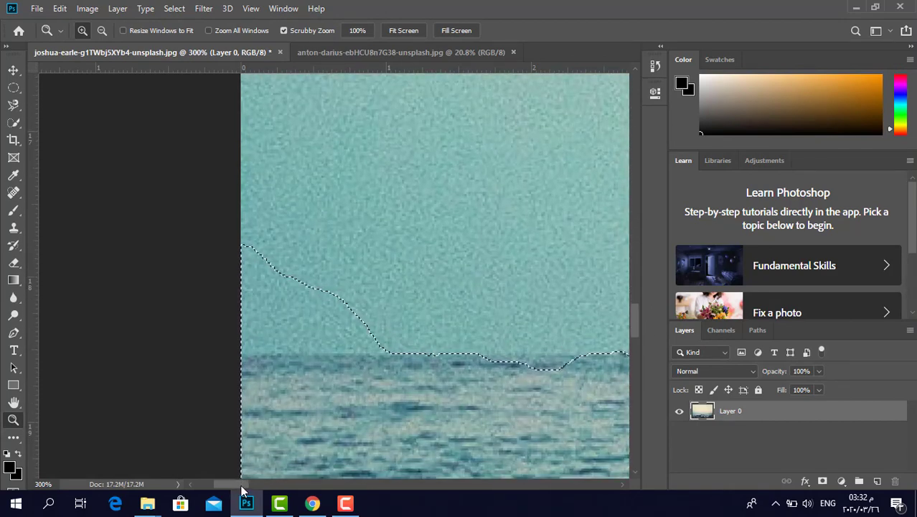
pyautogui.moveTo(242, 492); pyautogui.dragTo(256, 486)
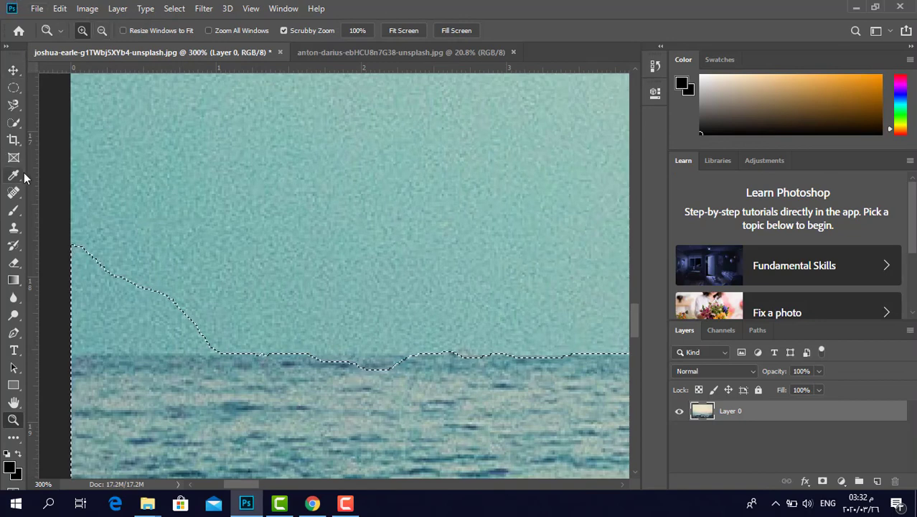
pyautogui.click(13, 122)
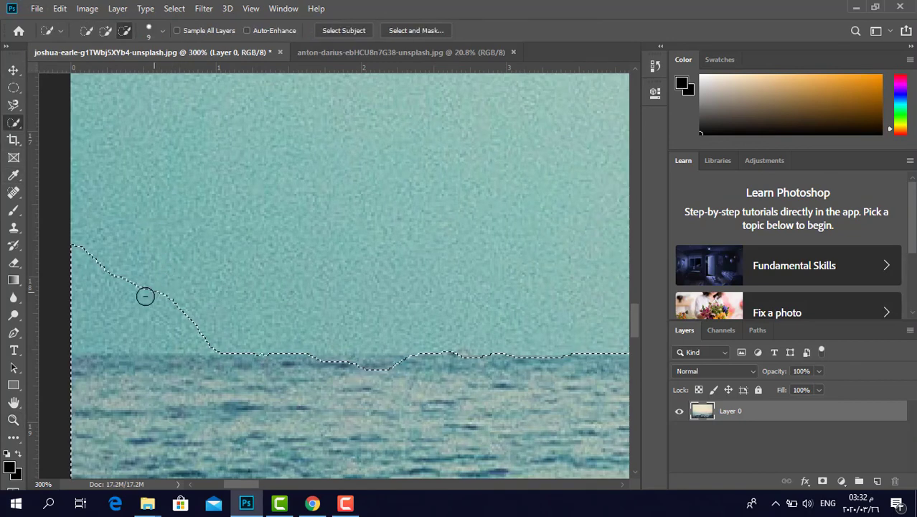
pyautogui.moveTo(118, 311); pyautogui.dragTo(90, 317)
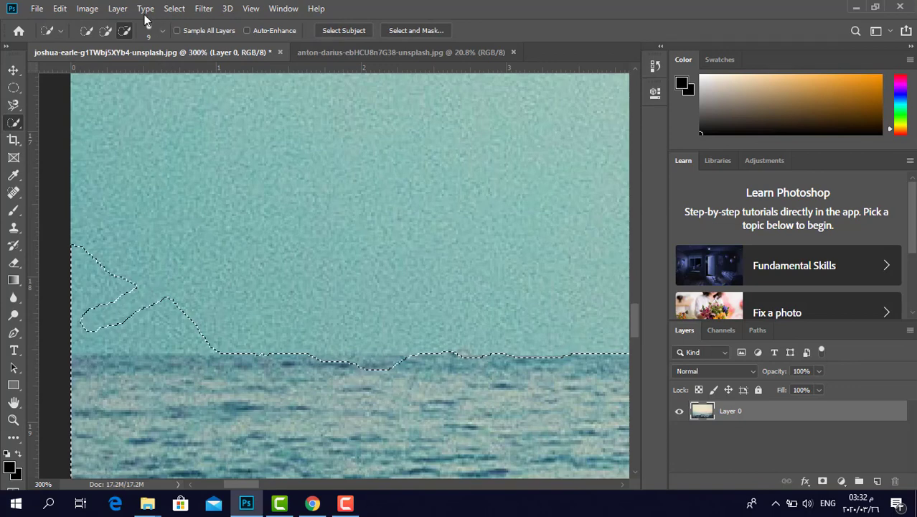
pyautogui.click(105, 30)
pyautogui.hotkey('ctrl', 'z')
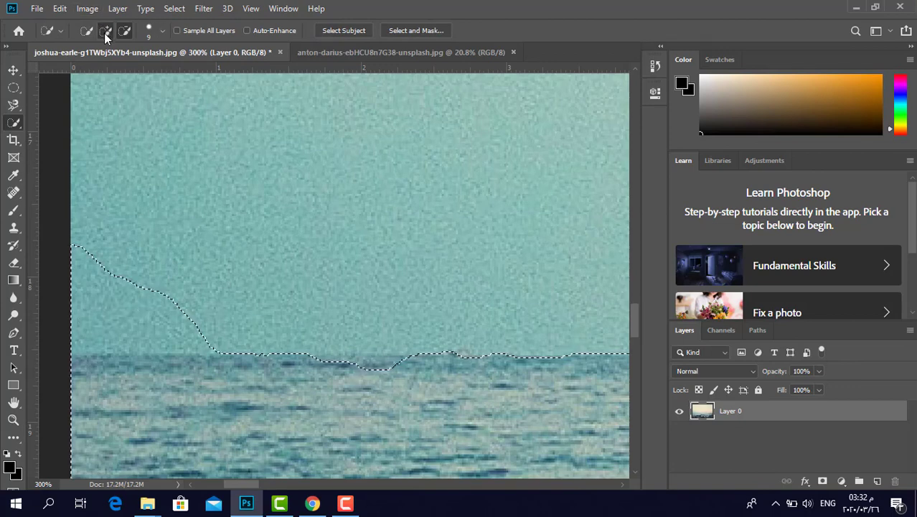
pyautogui.moveTo(125, 229); pyautogui.dragTo(102, 258)
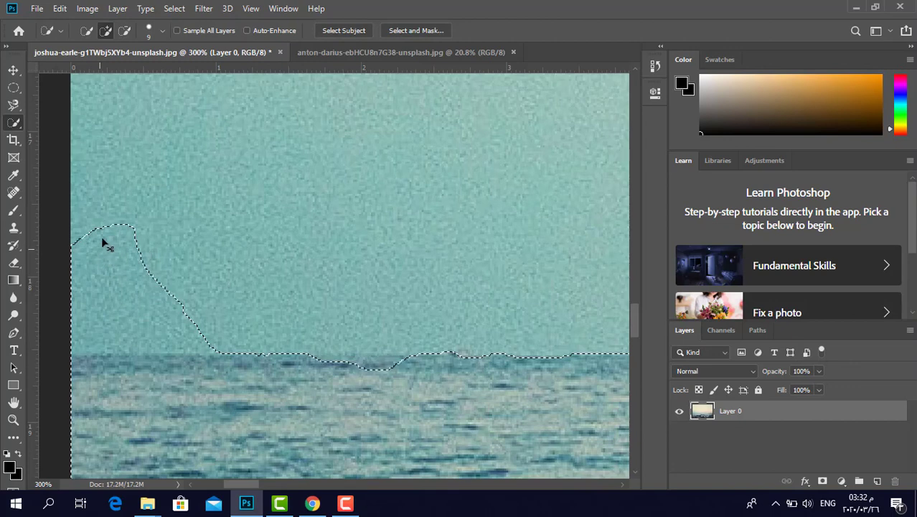
pyautogui.hotkey('ctrl', 'z')
# Subtract the protruding sky lobe and leftover sky island from the left horizon selection.
pyautogui.click(125, 33)
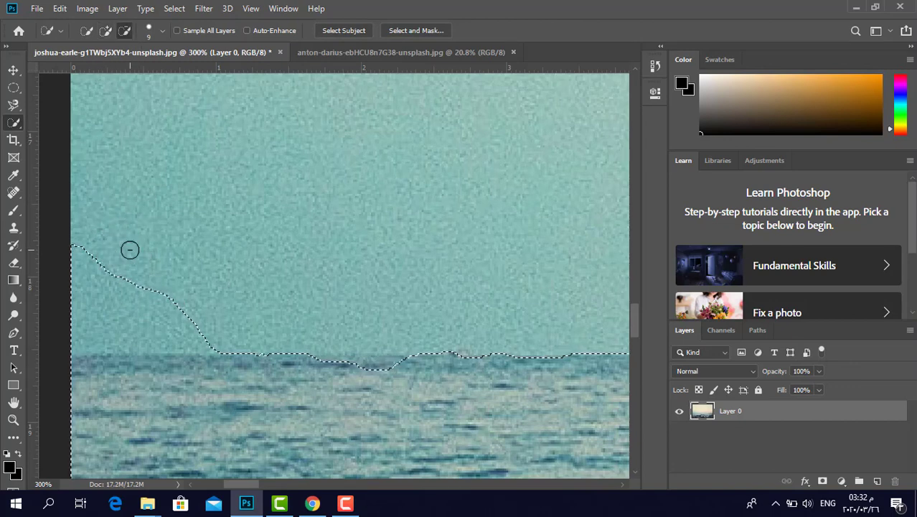
pyautogui.moveTo(104, 294); pyautogui.dragTo(97, 323)
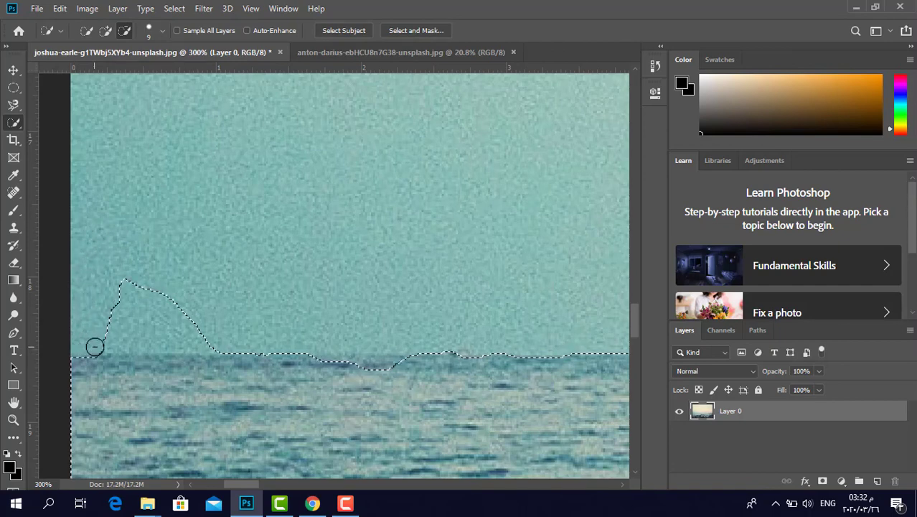
pyautogui.moveTo(125, 342); pyautogui.dragTo(210, 344)
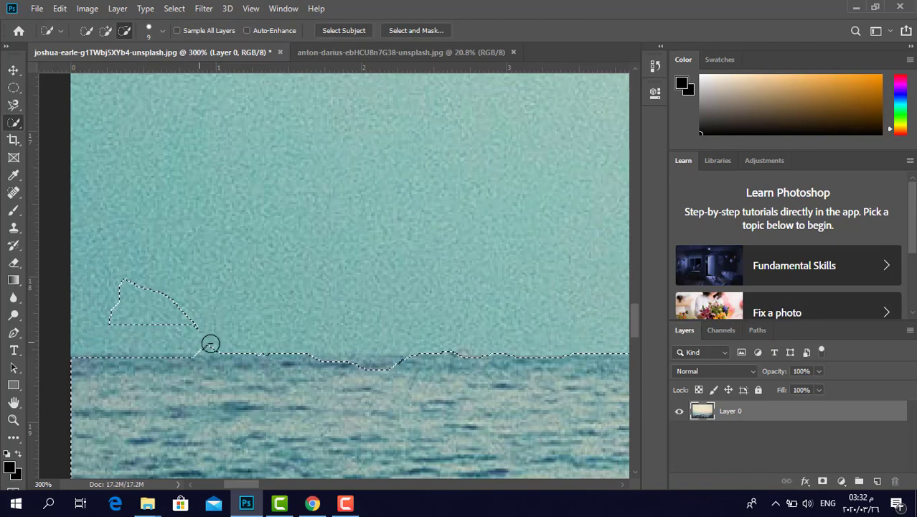
pyautogui.moveTo(154, 305)
pyautogui.mouseDown()
pyautogui.moveTo(199, 329)
pyautogui.moveTo(154, 301)
pyautogui.mouseUp()
pyautogui.moveTo(149, 316); pyautogui.dragTo(125, 285)
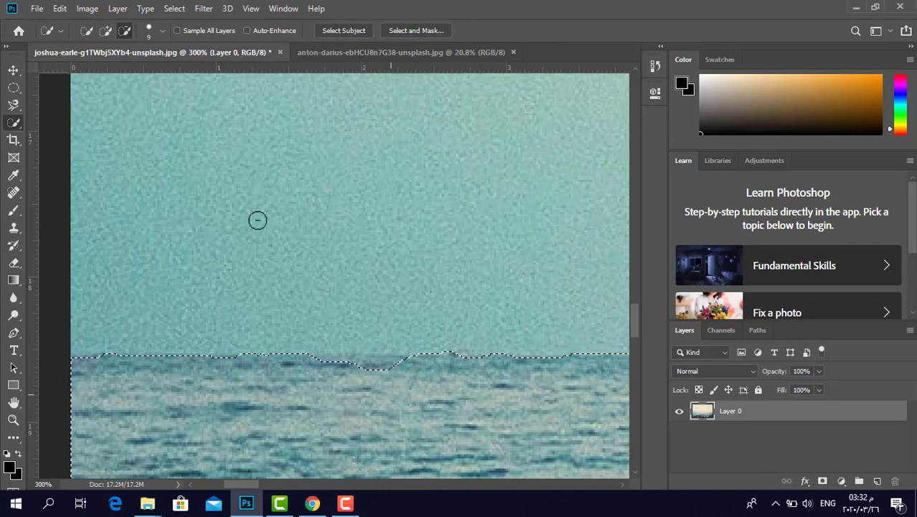
# Fill the dip in the selection along the horizon in Add mode.
pyautogui.click(105, 33)
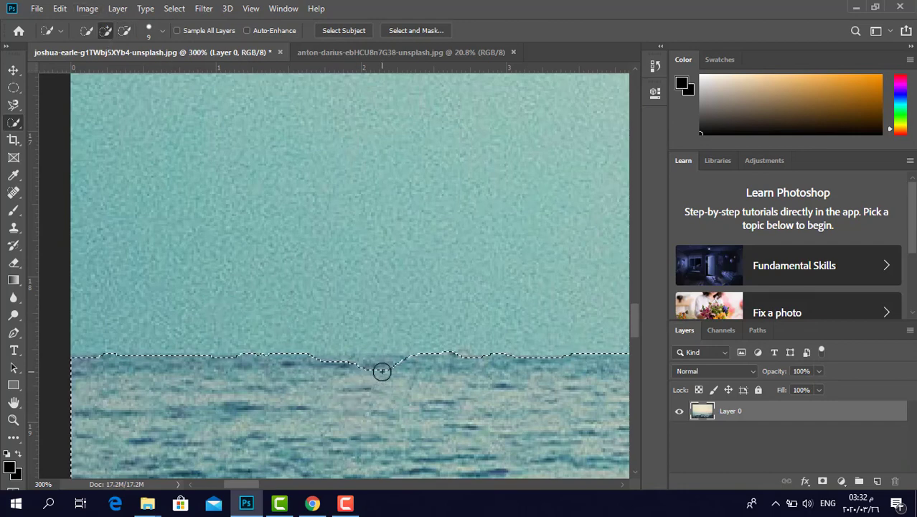
pyautogui.moveTo(390, 373); pyautogui.dragTo(357, 368)
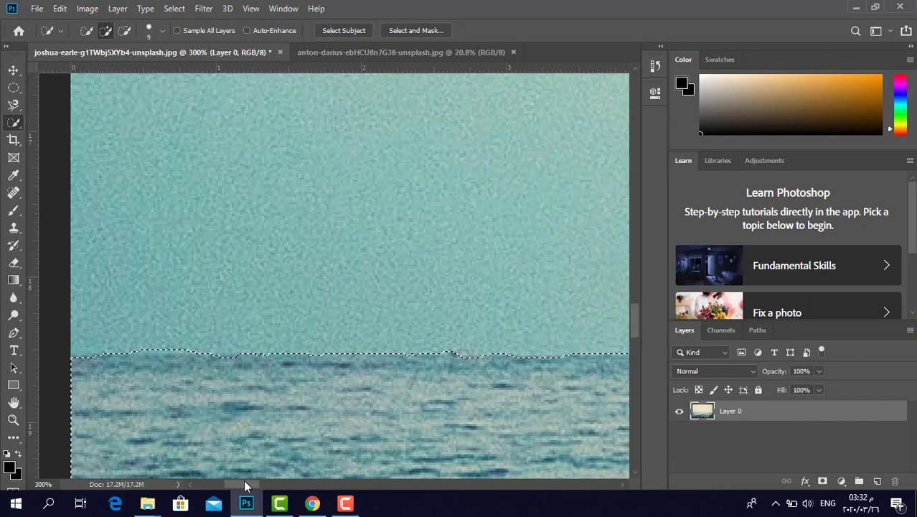
pyautogui.moveTo(243, 479); pyautogui.dragTo(374, 484)
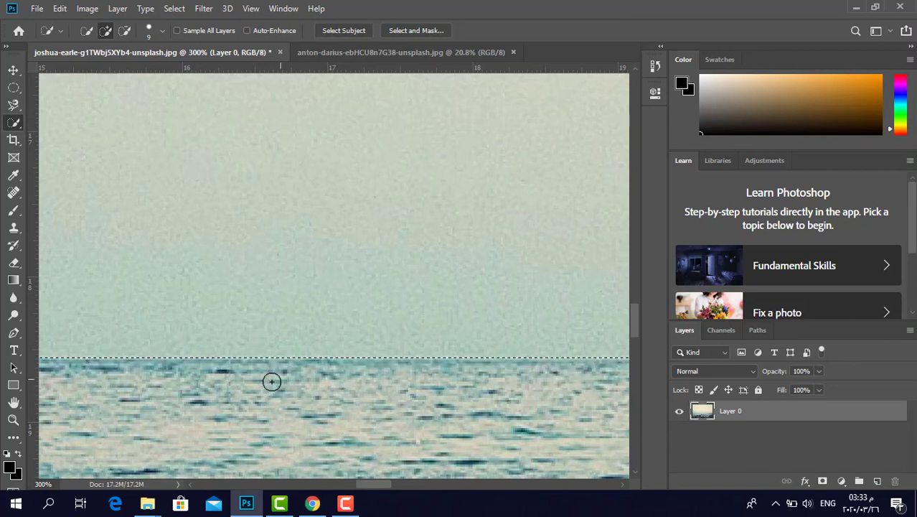
# Fill the selection's dips along the horizon across the middle, past the buoys toward the man.
pyautogui.click(238, 371)
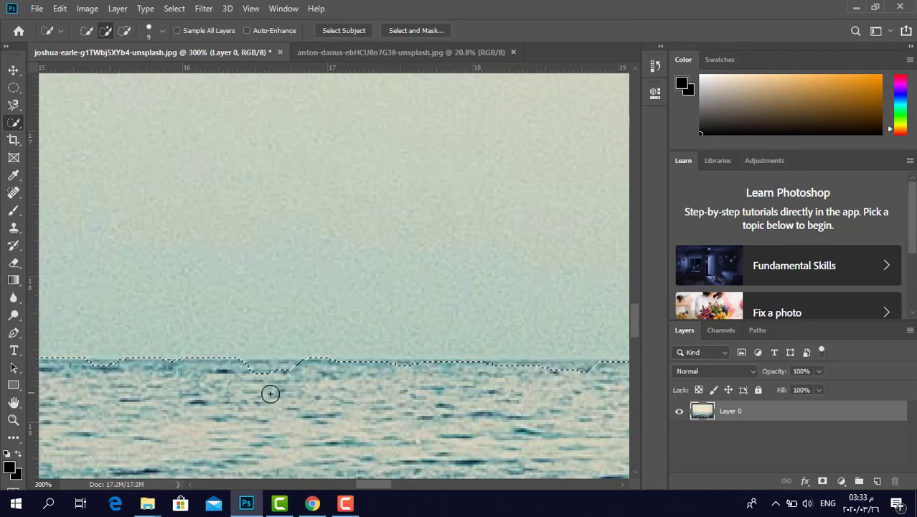
pyautogui.click(270, 374)
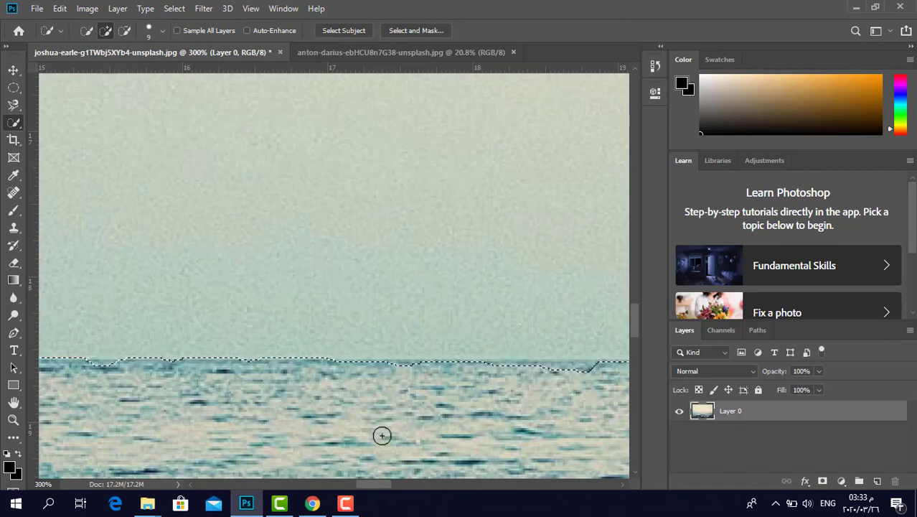
pyautogui.moveTo(384, 490); pyautogui.dragTo(400, 488)
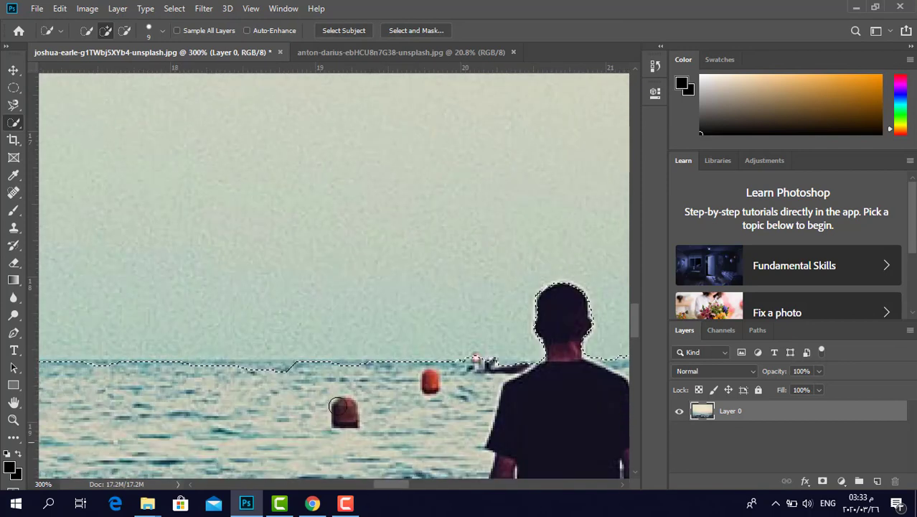
pyautogui.moveTo(284, 373); pyautogui.dragTo(133, 348)
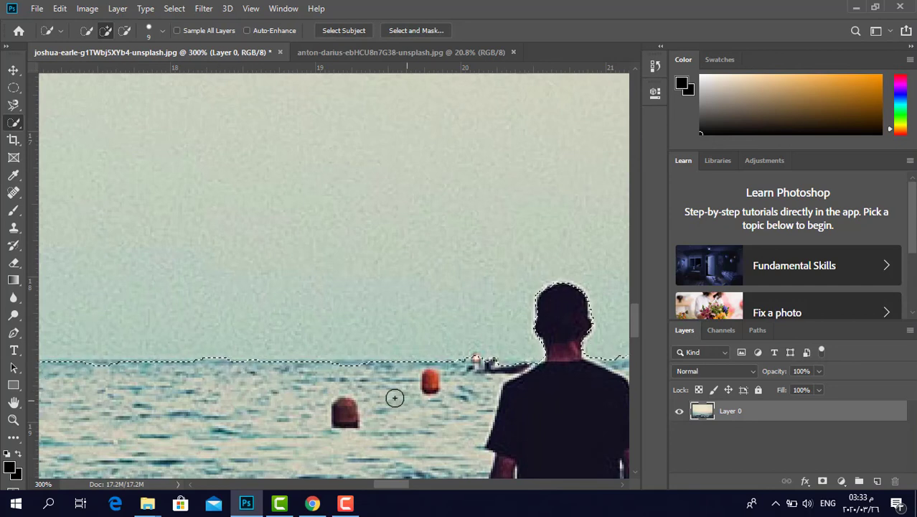
pyautogui.click(13, 419)
# Zoom out to 25% to review the whole pier photo's sea-and-rocks selection.
pyautogui.click(327, 325)
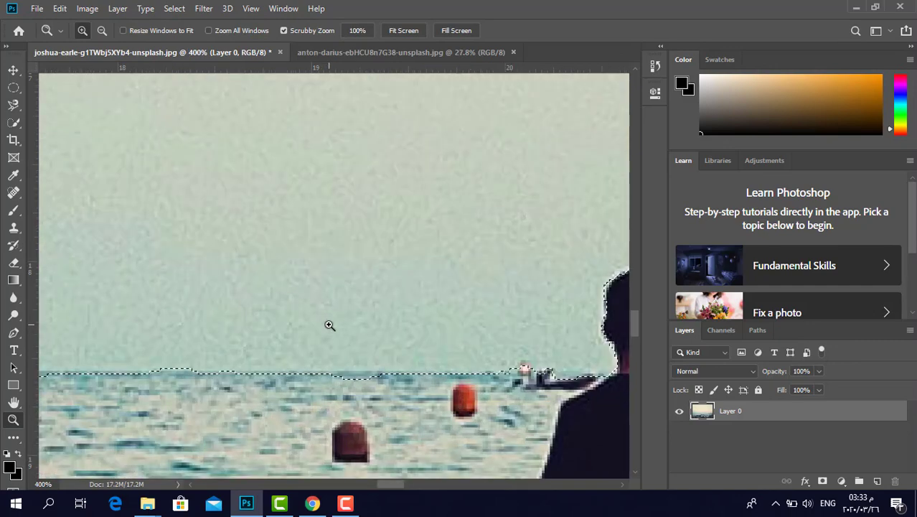
pyautogui.keyDown('alt'); pyautogui.click(330, 325); pyautogui.keyUp('alt')
pyautogui.keyDown('alt'); pyautogui.click(330, 325); pyautogui.keyUp('alt')
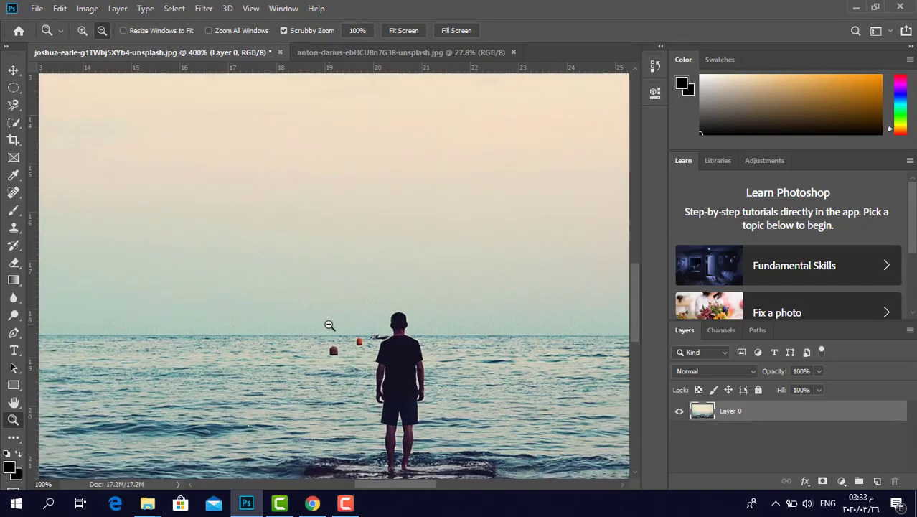
pyautogui.keyDown('alt'); pyautogui.click(329, 325); pyautogui.keyUp('alt')
pyautogui.keyDown('alt'); pyautogui.click(330, 325); pyautogui.keyUp('alt')
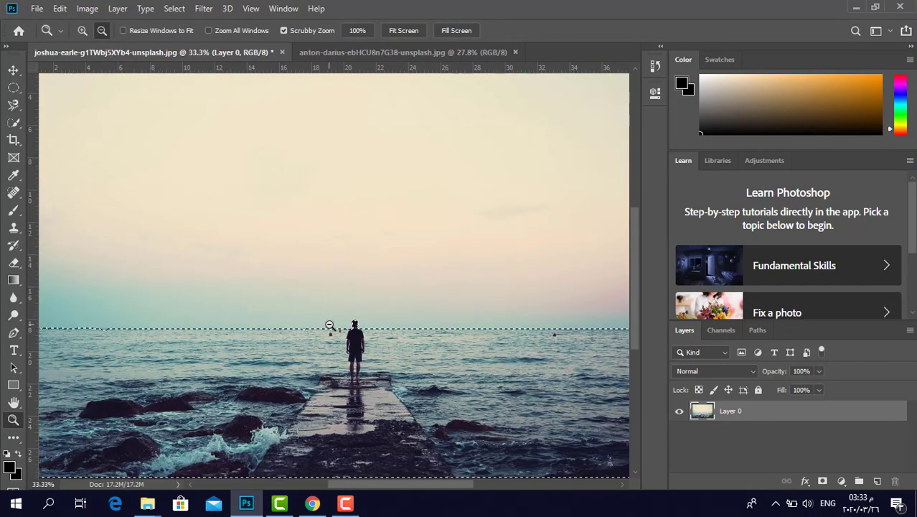
pyautogui.keyDown('alt'); pyautogui.click(329, 325); pyautogui.keyUp('alt')
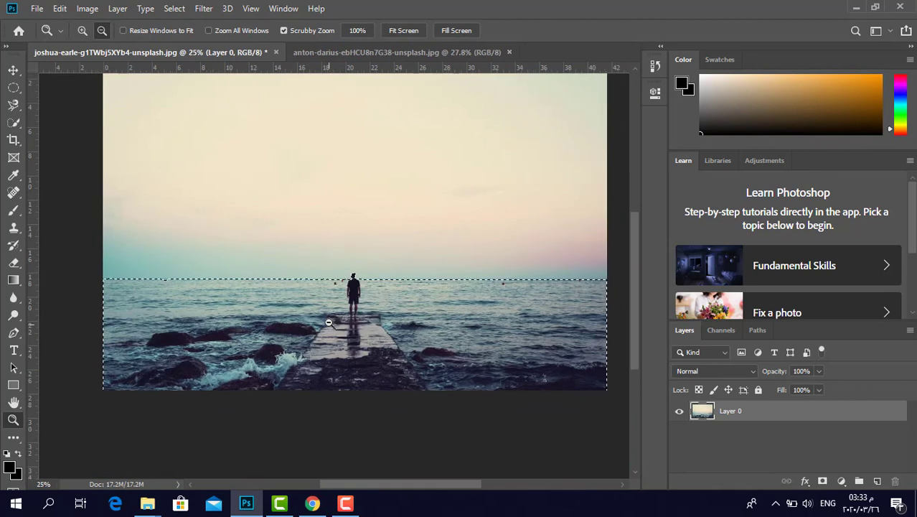
pyautogui.click(14, 70)
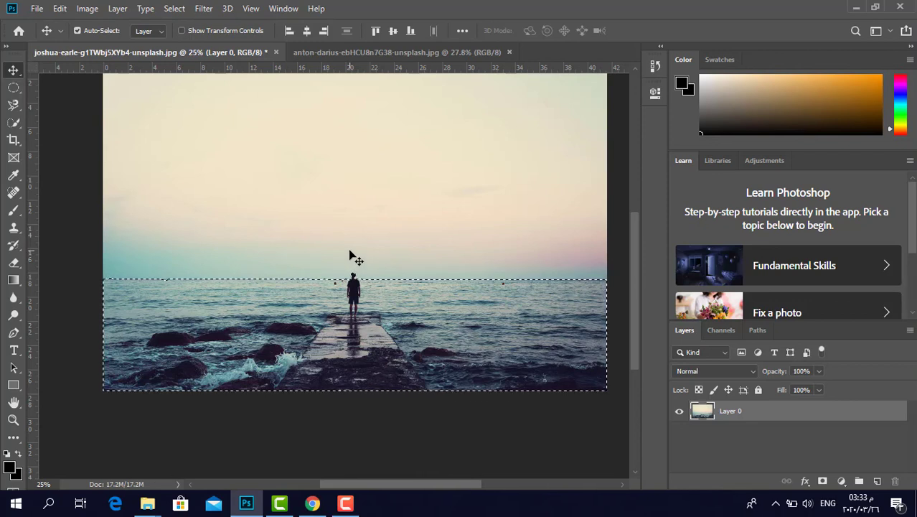
pyautogui.moveTo(377, 290); pyautogui.dragTo(391, 280)
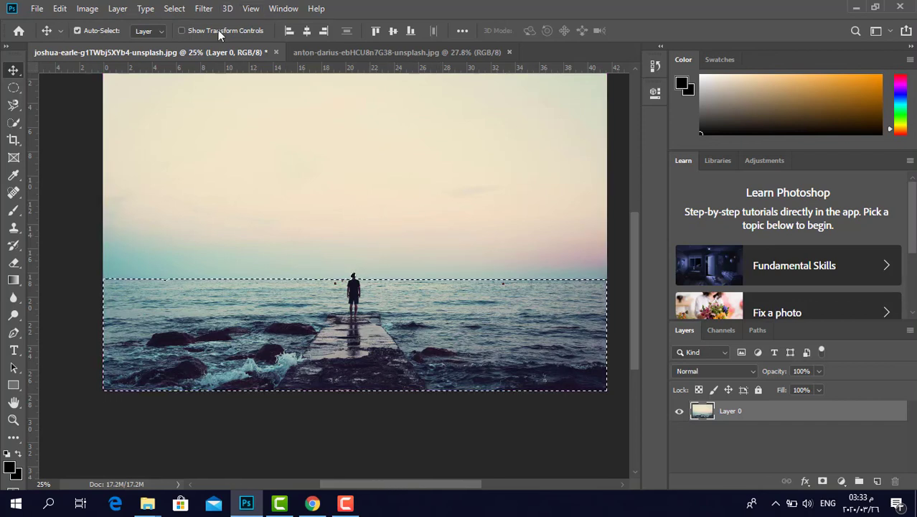
pyautogui.click(12, 122)
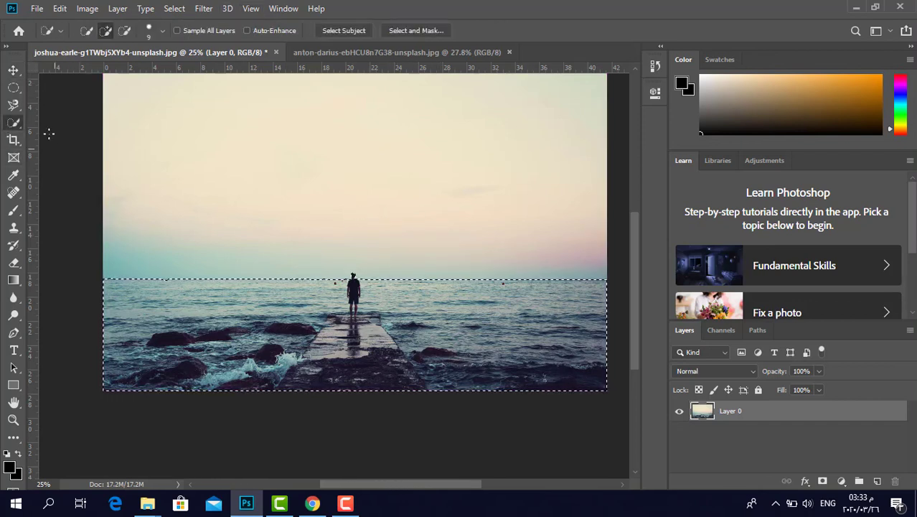
# Open Select and Mask and set the preview View to Overlay, after trying Onion Skin and other modes.
pyautogui.click(415, 32)
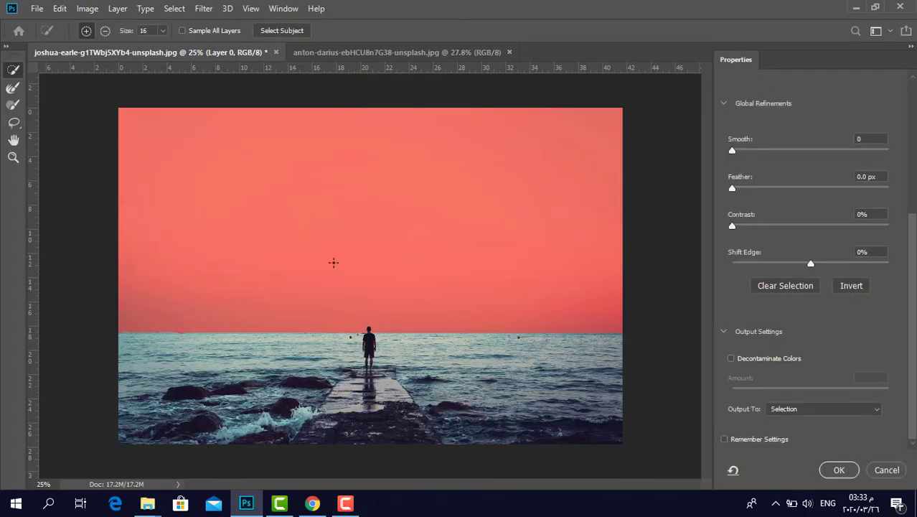
pyautogui.click(911, 144)
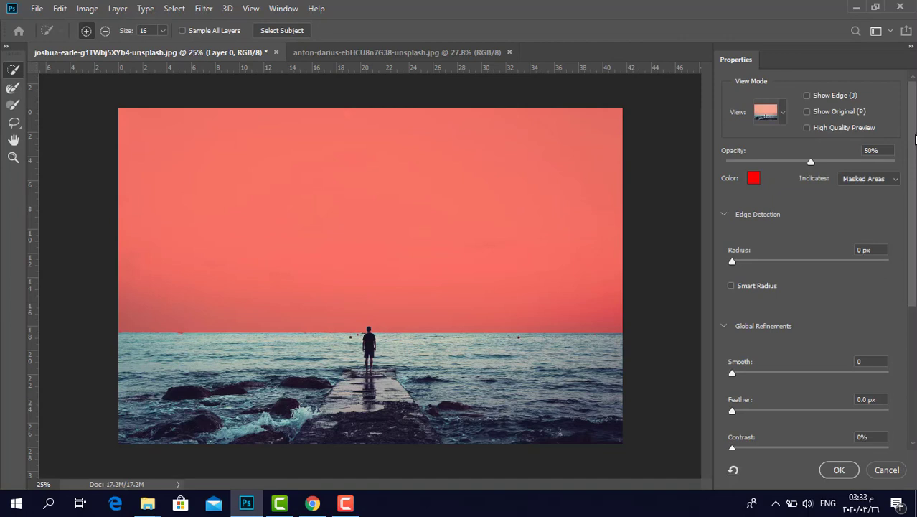
pyautogui.click(782, 115)
pyautogui.click(749, 276)
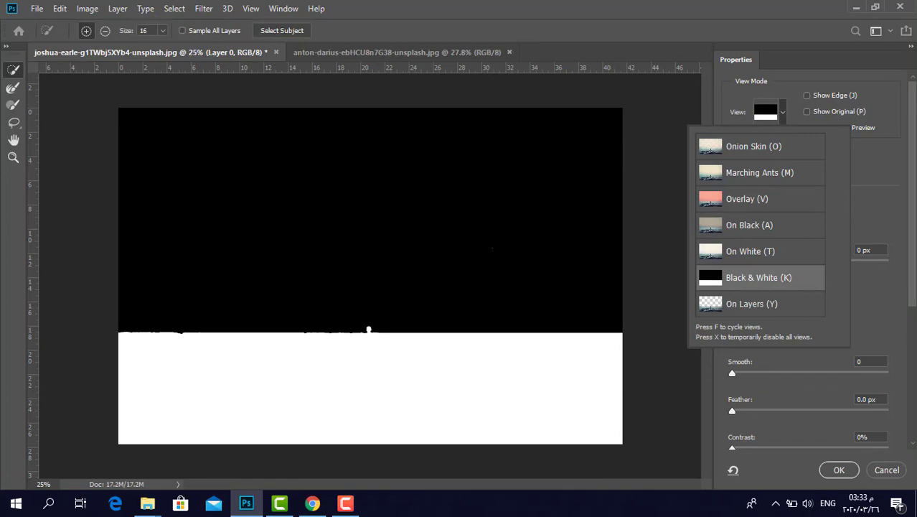
pyautogui.click(767, 200)
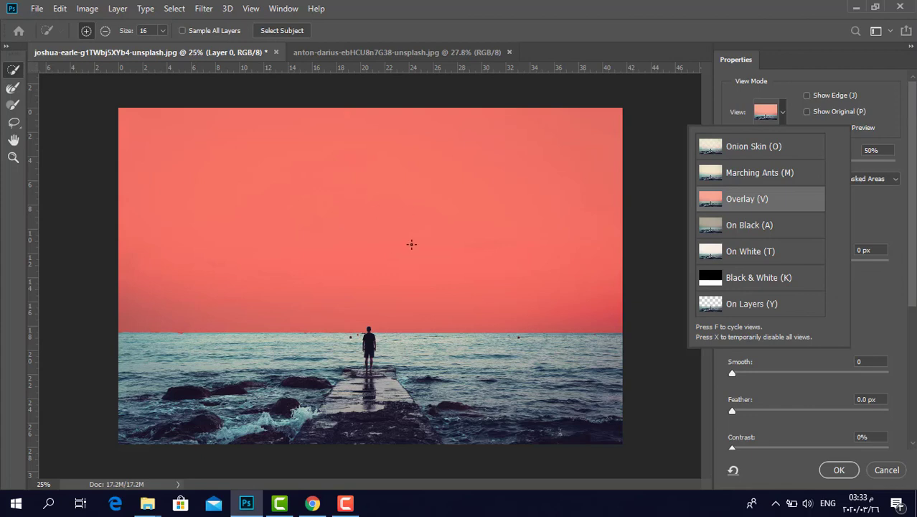
pyautogui.click(736, 174)
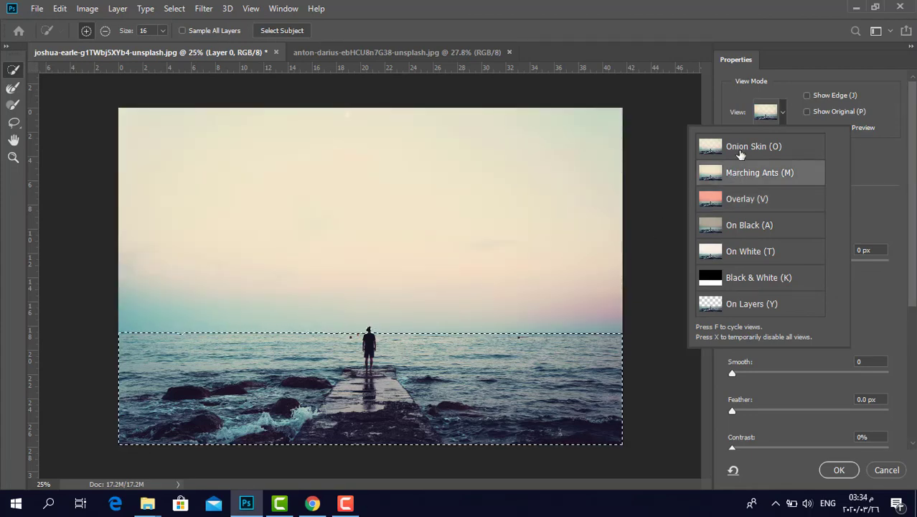
pyautogui.click(741, 153)
pyautogui.click(747, 211)
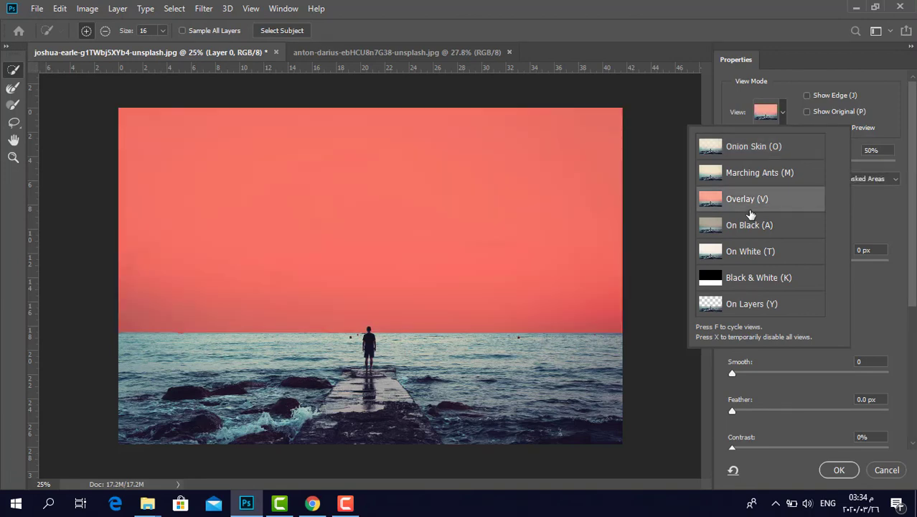
pyautogui.click(740, 154)
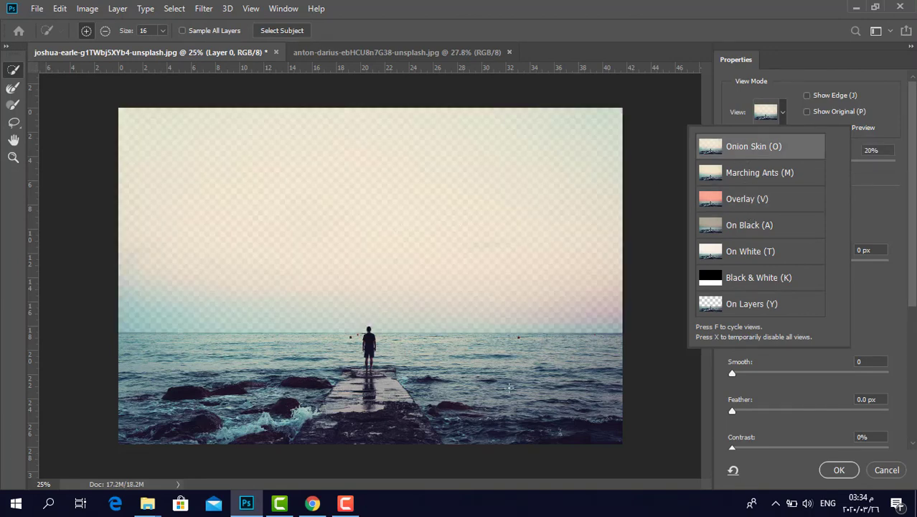
pyautogui.click(739, 198)
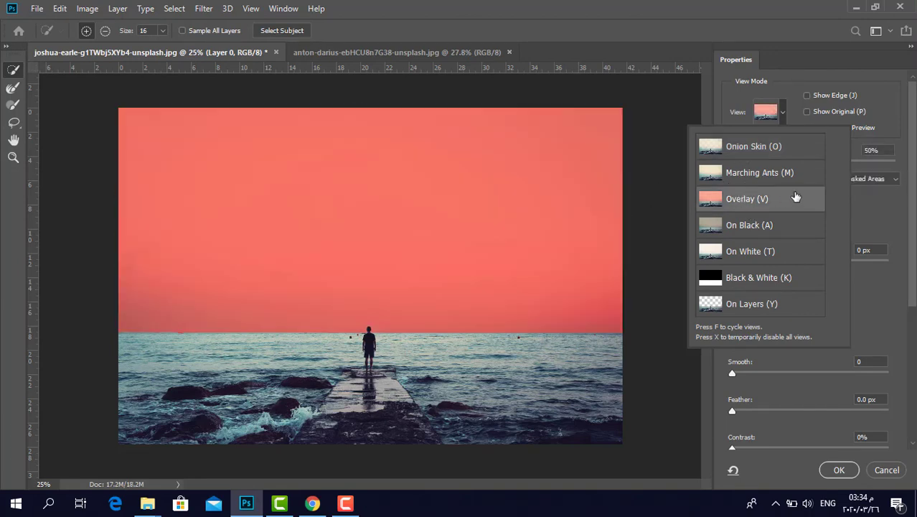
pyautogui.click(883, 204)
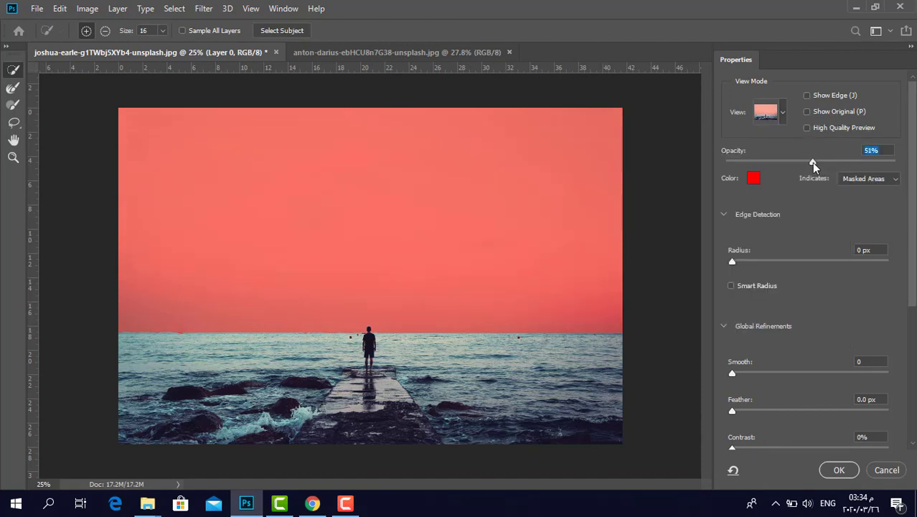
# Raise the overlay opacity to 57% and reset the edge detection Radius to 0 px after testing it.
pyautogui.moveTo(811, 163)
pyautogui.mouseDown()
pyautogui.moveTo(842, 158)
pyautogui.moveTo(825, 164)
pyautogui.mouseUp()
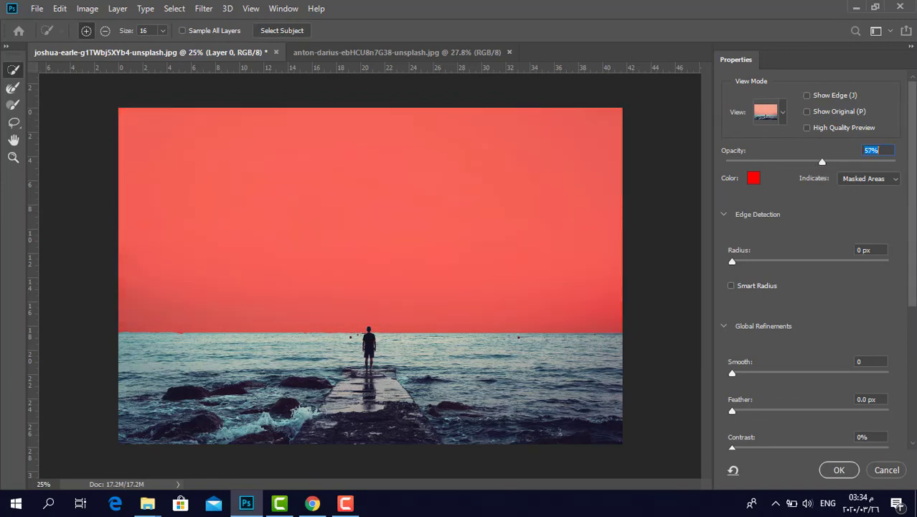
pyautogui.moveTo(910, 149); pyautogui.dragTo(910, 194)
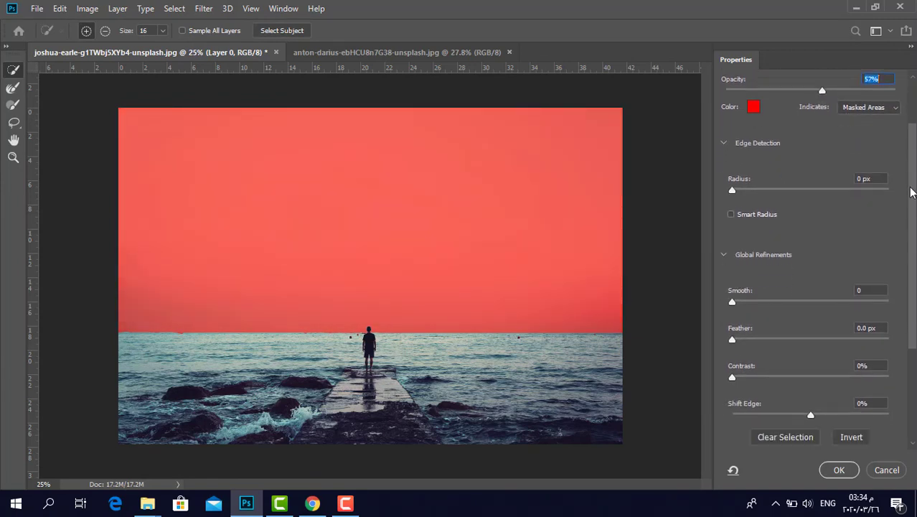
pyautogui.moveTo(733, 194)
pyautogui.mouseDown()
pyautogui.moveTo(887, 198)
pyautogui.moveTo(668, 209)
pyautogui.mouseUp()
pyautogui.click(812, 191)
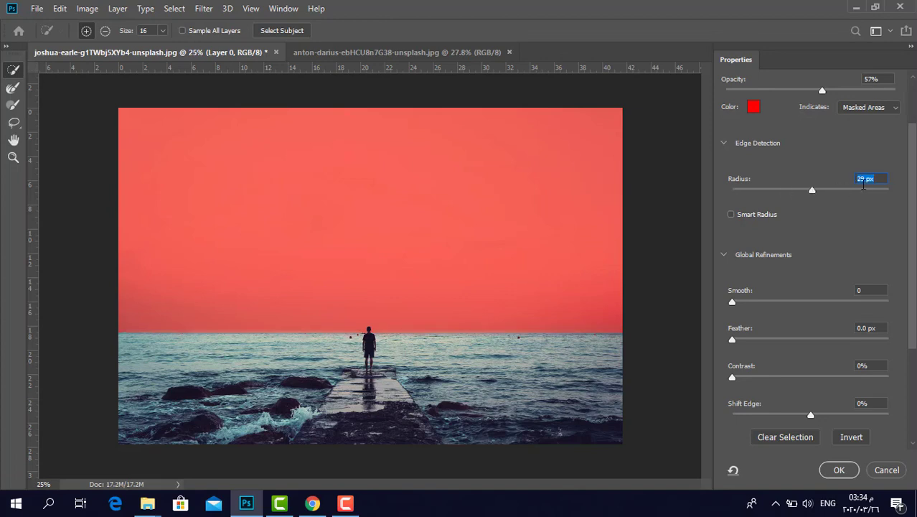
pyautogui.click(886, 191)
pyautogui.click(731, 191)
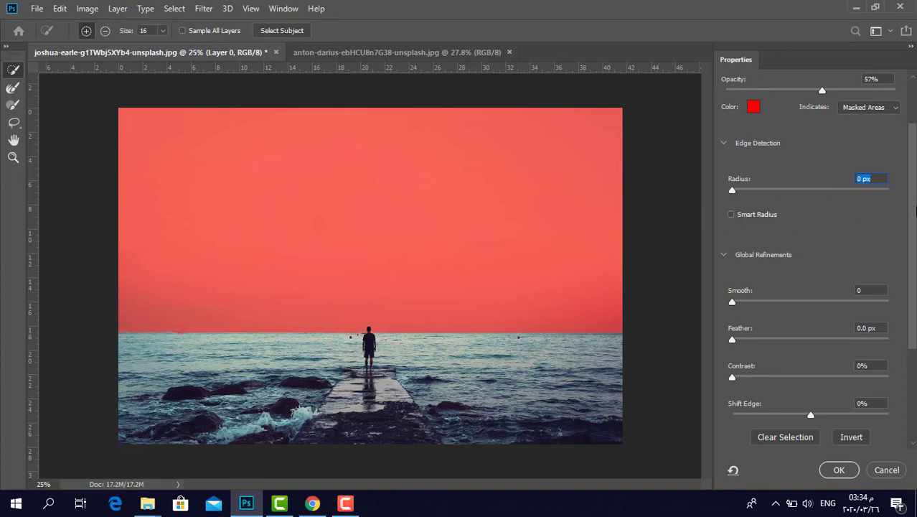
# Test edge smoothing, return Smooth to 0, and expand Output Settings.
pyautogui.moveTo(915, 208); pyautogui.dragTo(914, 308)
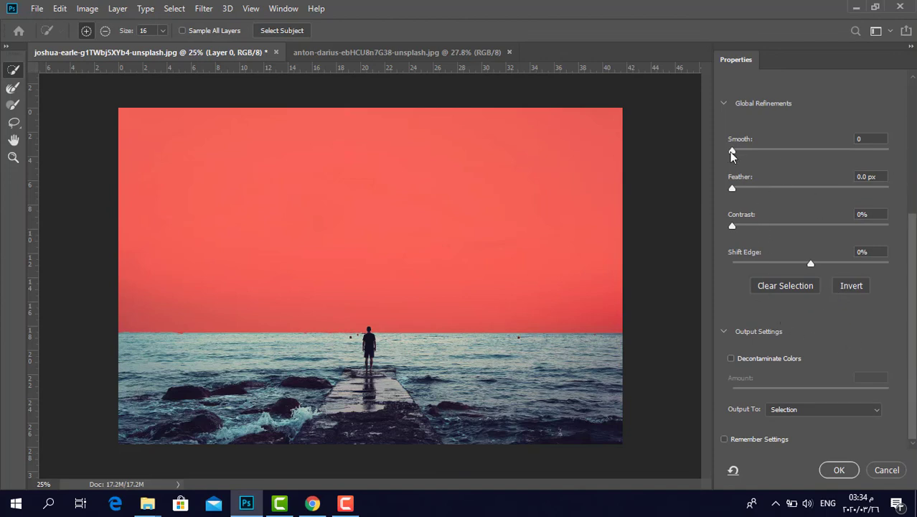
pyautogui.moveTo(729, 151); pyautogui.dragTo(736, 152)
pyautogui.moveTo(778, 153); pyautogui.dragTo(707, 177)
pyautogui.click(722, 333)
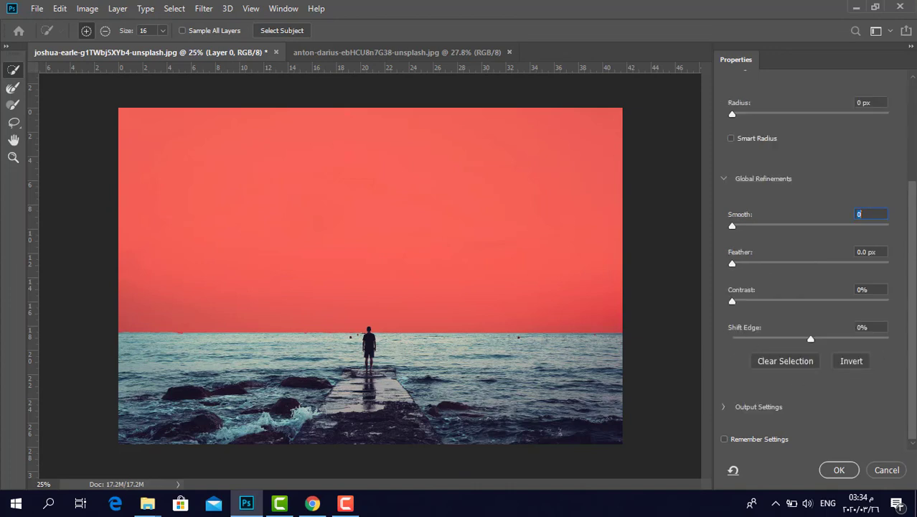
pyautogui.click(725, 406)
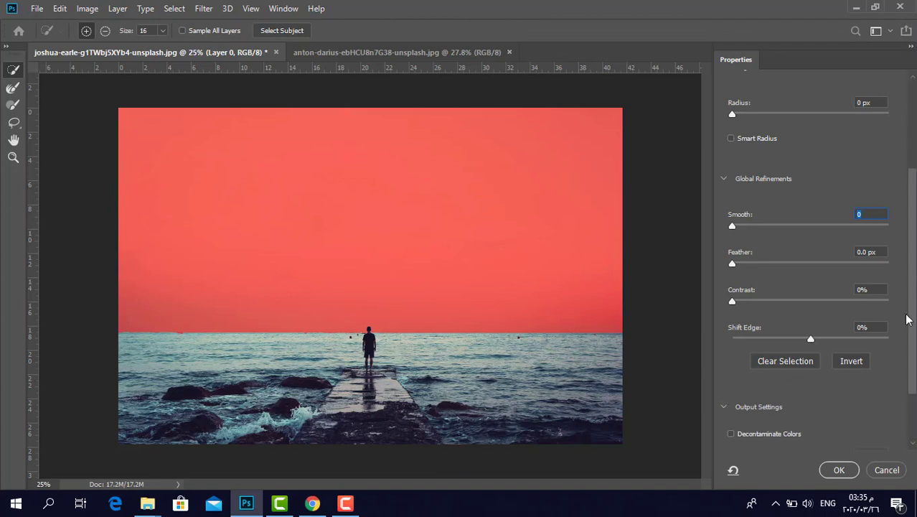
pyautogui.scroll(-2, 875, 374)
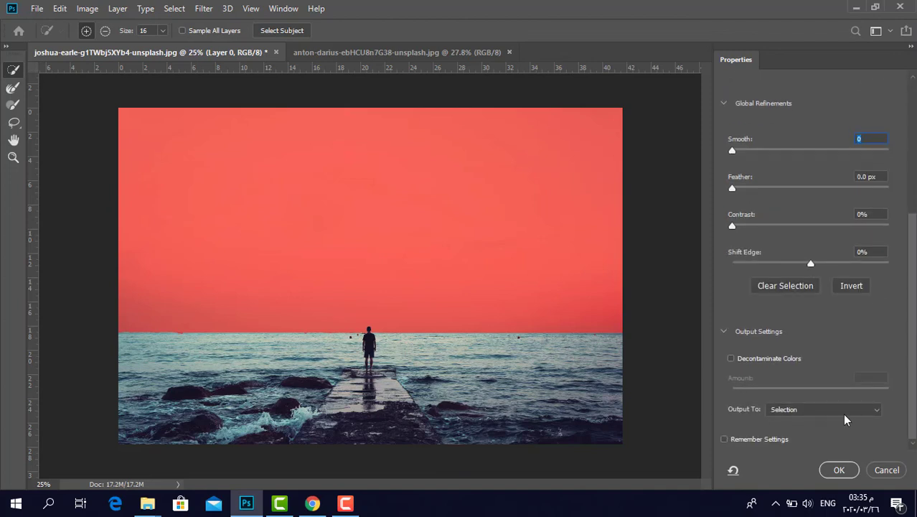
# Output the refined selection as a New Layer with Layer Mask and apply it.
pyautogui.click(870, 411)
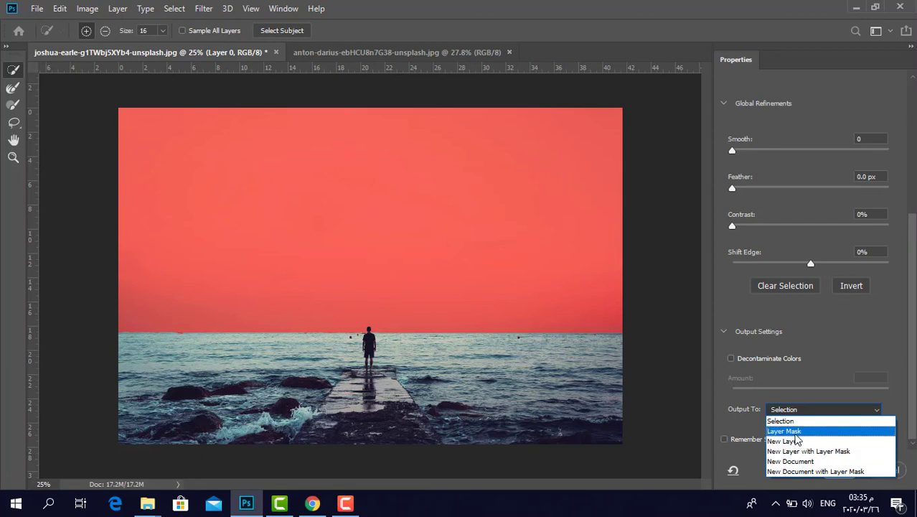
pyautogui.click(811, 451)
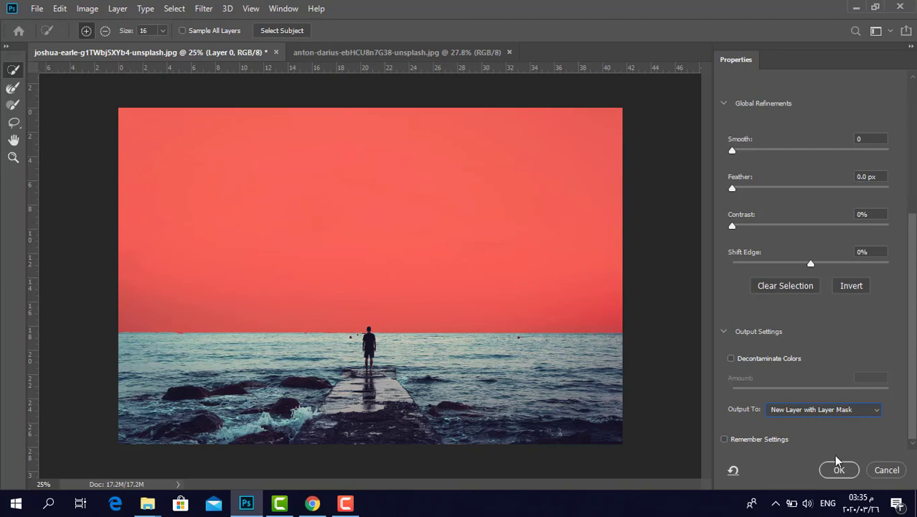
pyautogui.click(839, 471)
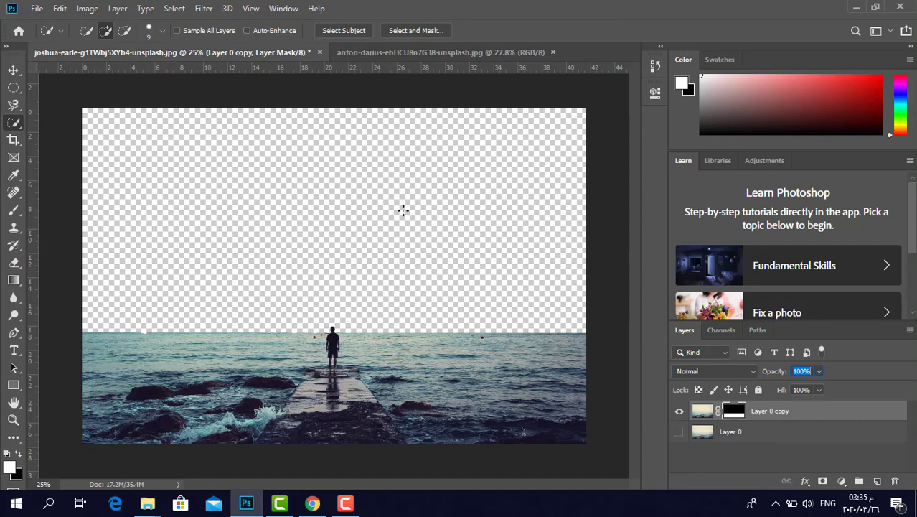
pyautogui.click(679, 432)
pyautogui.click(761, 434)
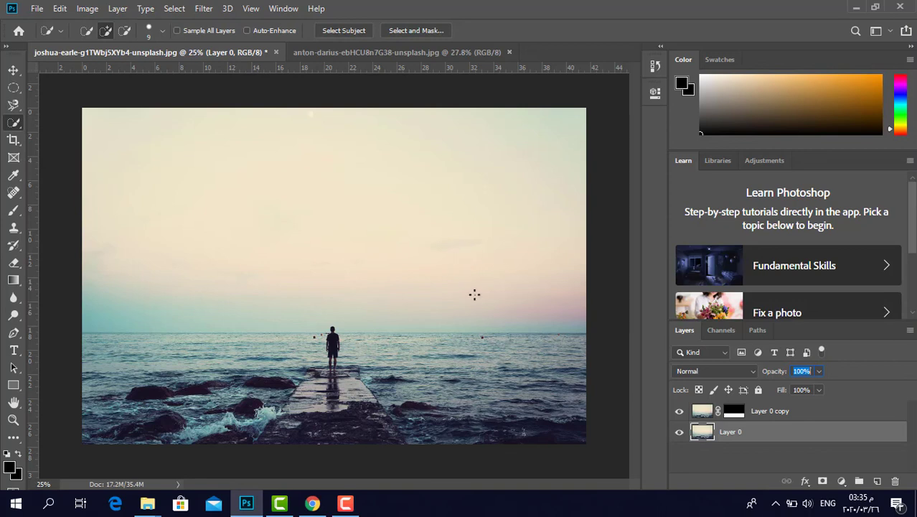
pyautogui.click(789, 414)
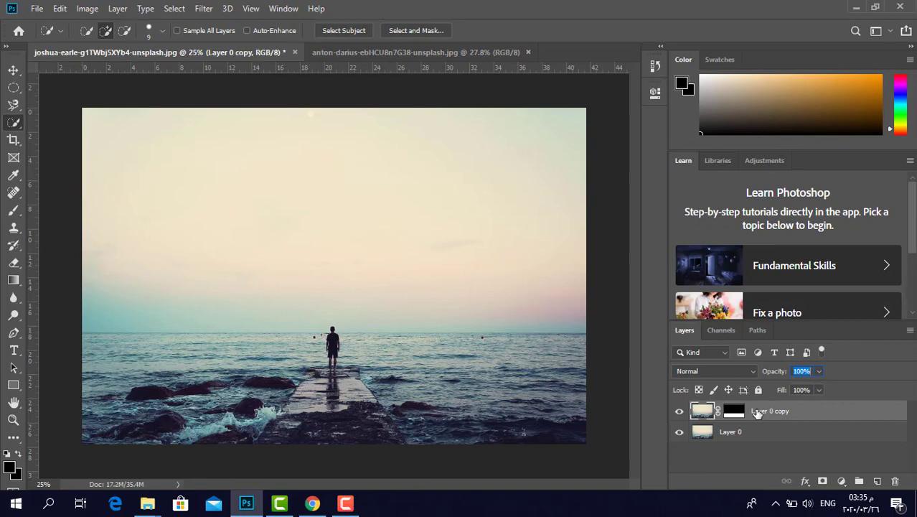
pyautogui.rightClick(758, 412)
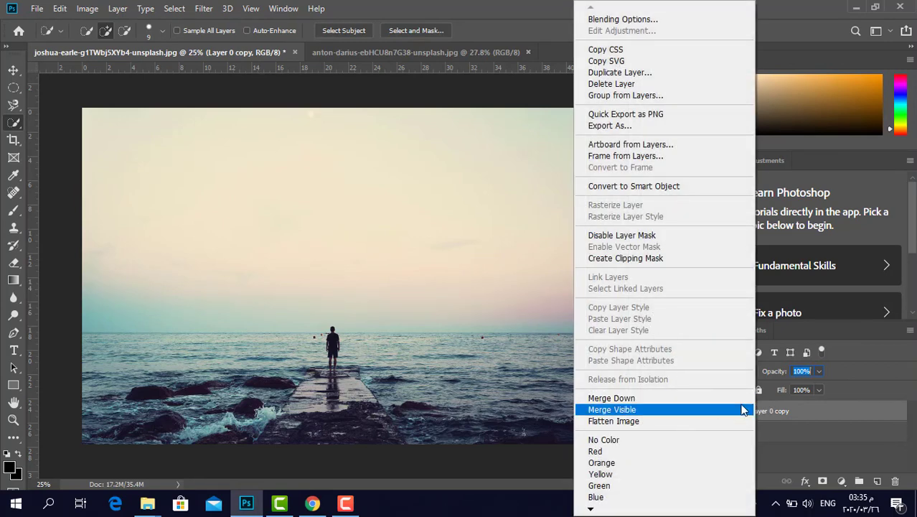
pyautogui.click(800, 417)
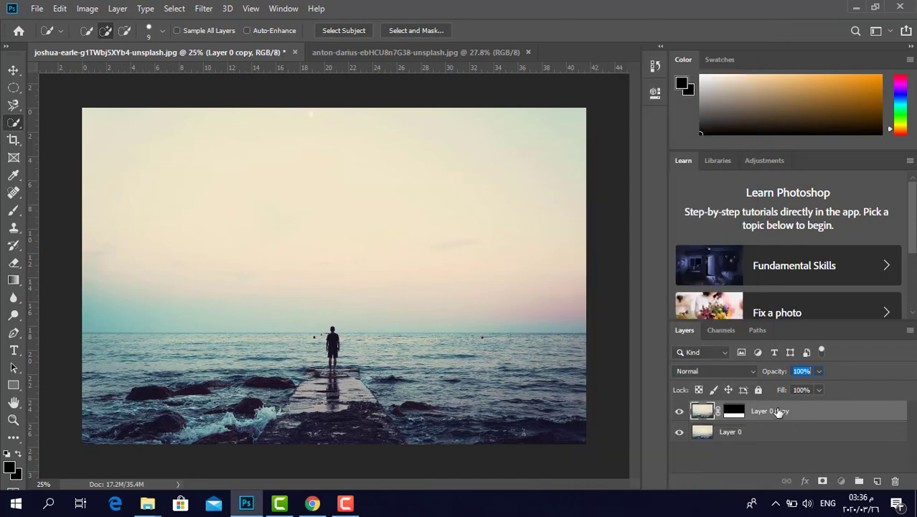
pyautogui.click(740, 436)
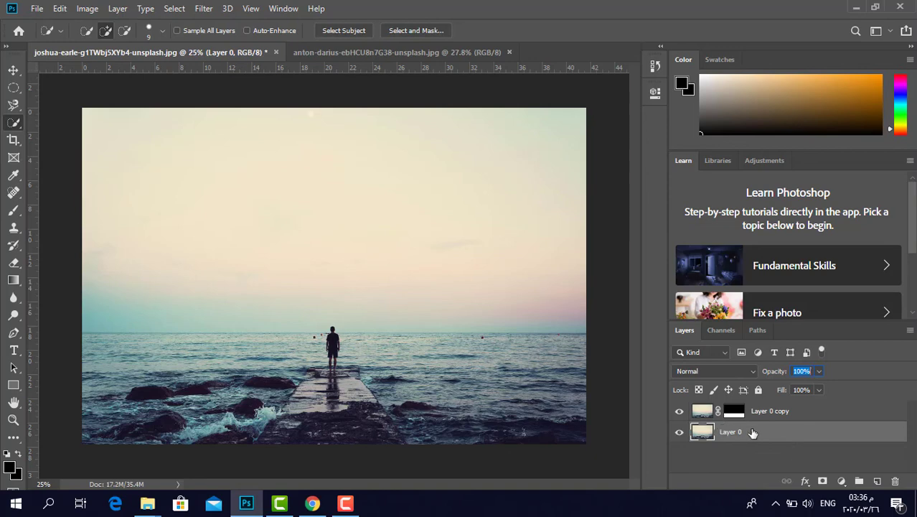
pyautogui.click(680, 432)
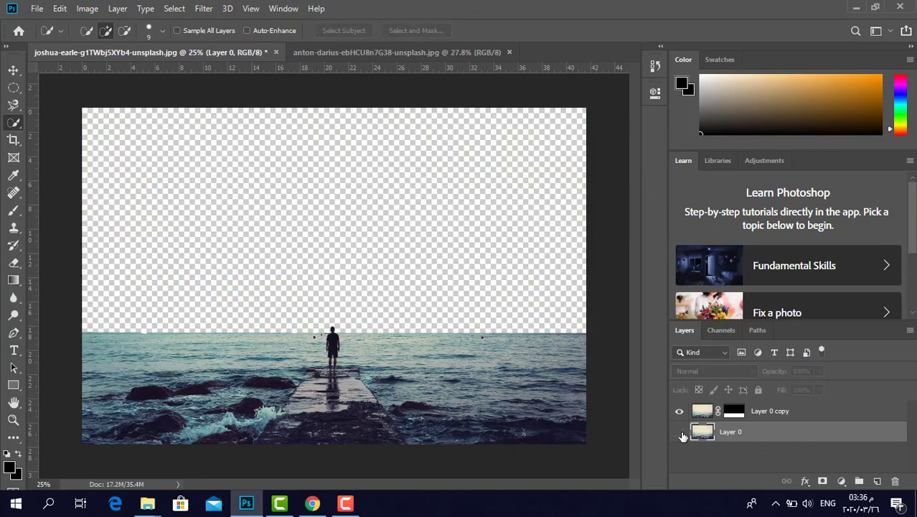
pyautogui.click(680, 432)
pyautogui.click(785, 416)
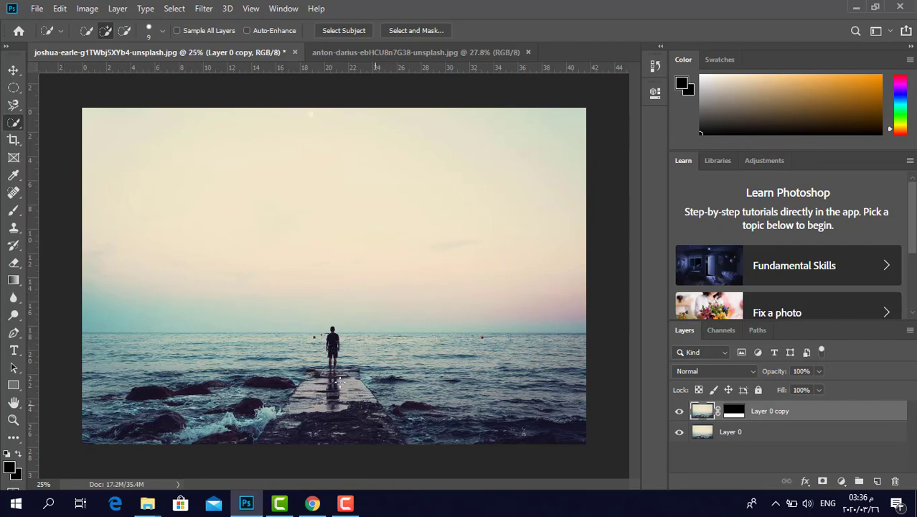
pyautogui.click(768, 432)
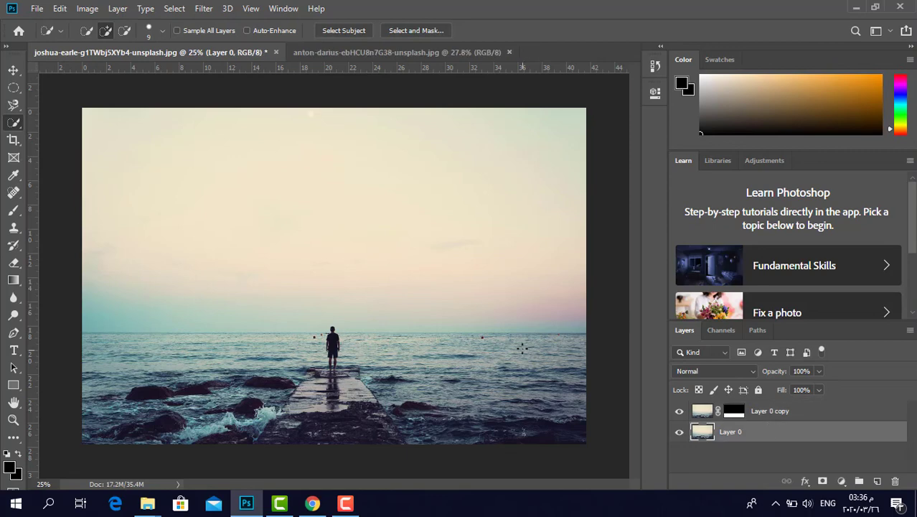
pyautogui.click(680, 435)
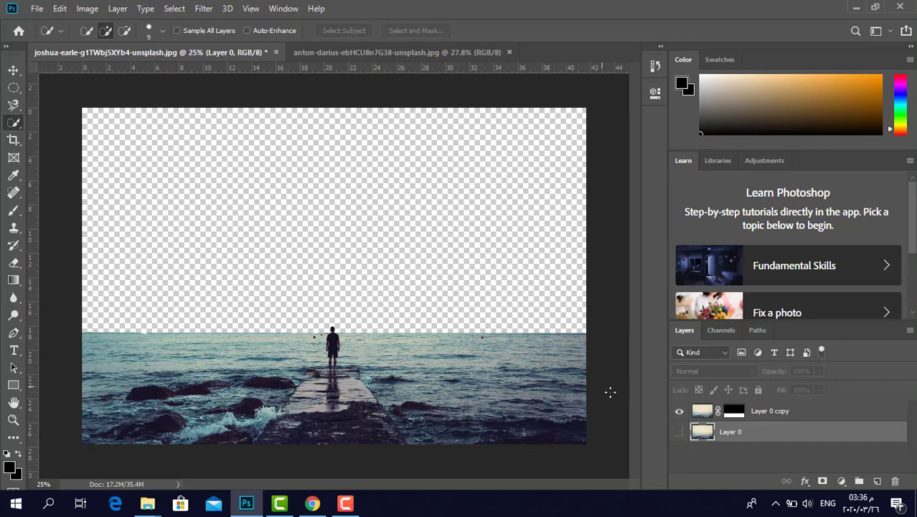
pyautogui.click(680, 433)
pyautogui.click(679, 411)
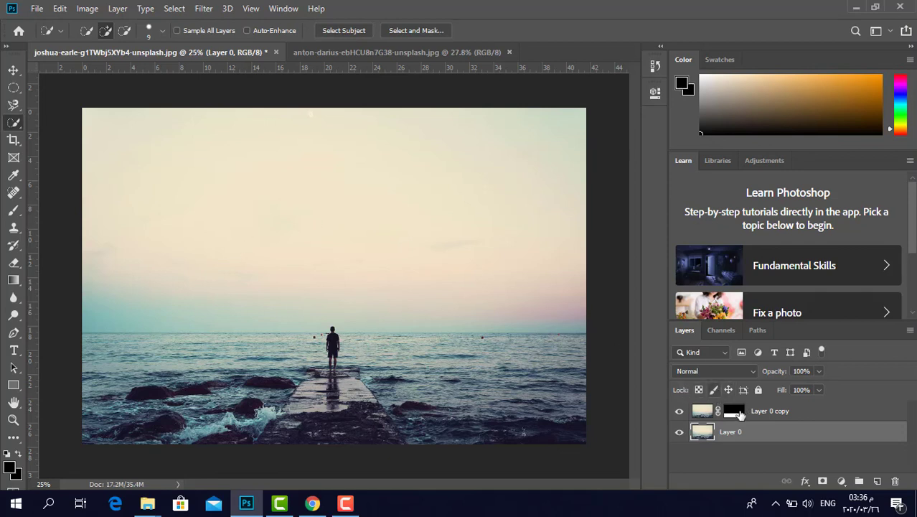
pyautogui.click(761, 415)
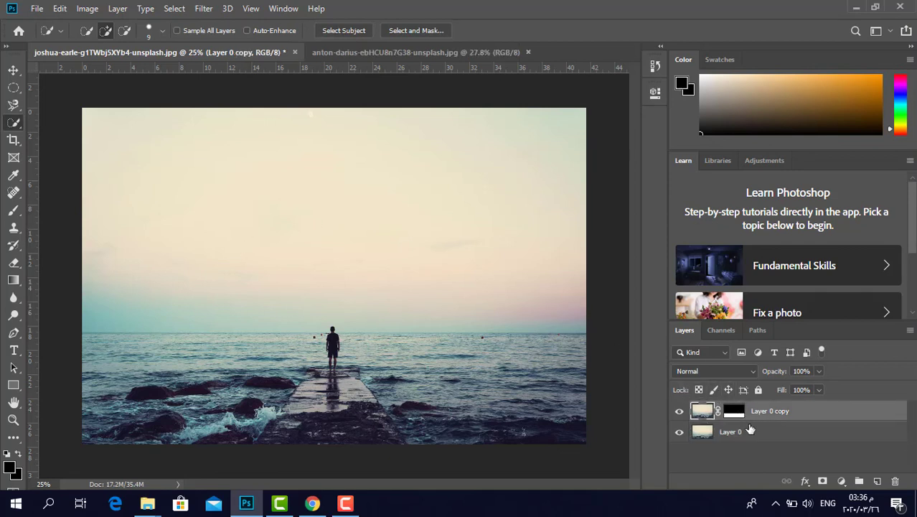
pyautogui.click(680, 433)
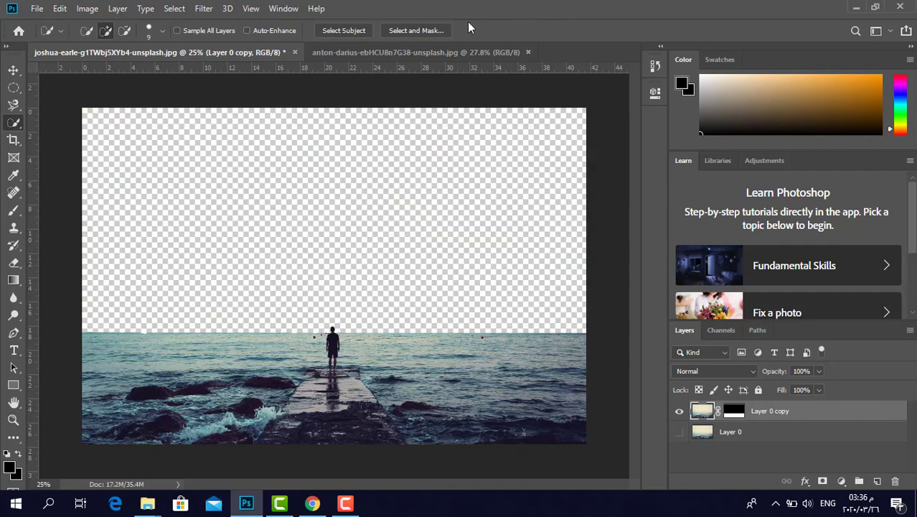
# Switch to the sunset sky photo and zoom out to see the whole image.
pyautogui.click(421, 55)
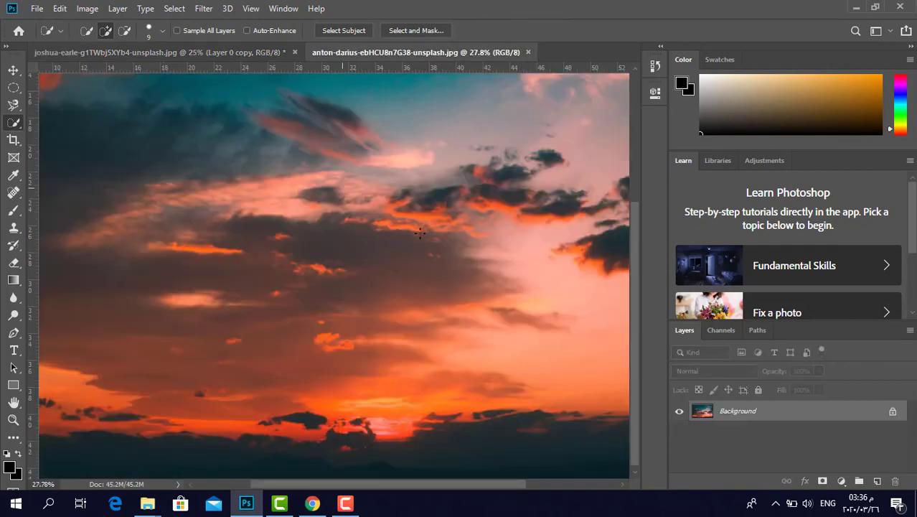
pyautogui.click(14, 420)
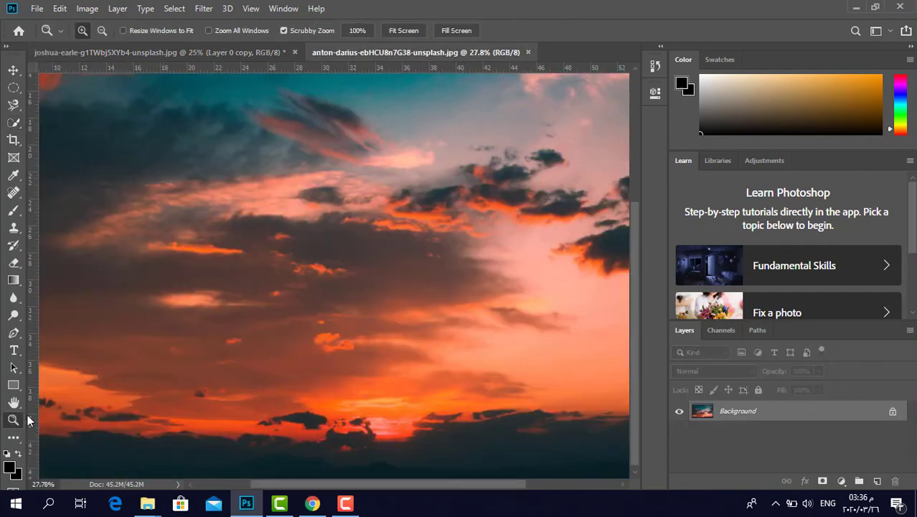
pyautogui.keyDown('alt'); pyautogui.click(331, 280); pyautogui.keyUp('alt')
pyautogui.keyDown('alt'); pyautogui.click(331, 280); pyautogui.keyUp('alt')
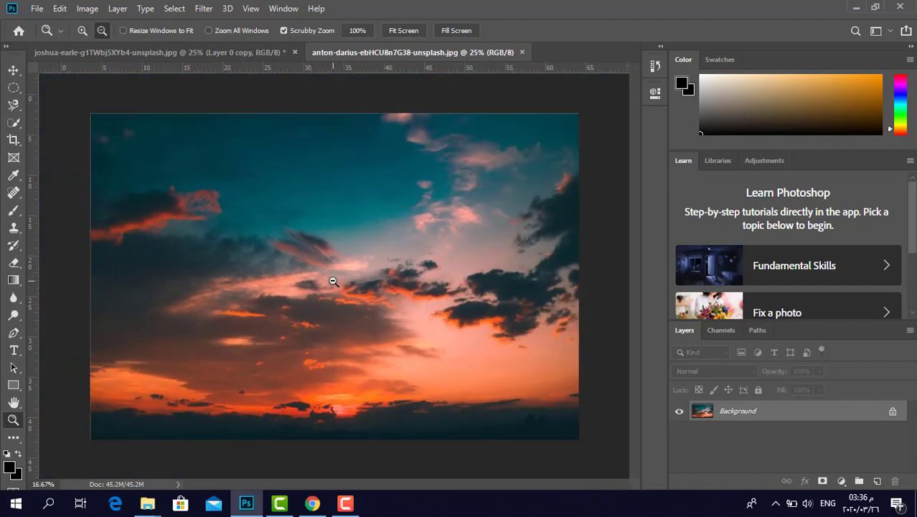
pyautogui.click(13, 69)
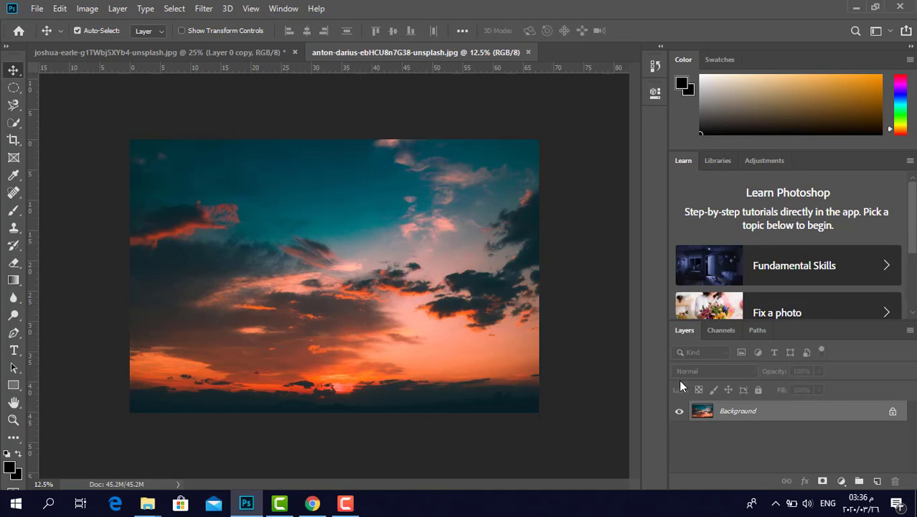
# Convert the sunset Background into Layer 0, copy it, and return to the pier document.
pyautogui.doubleClick(863, 412)
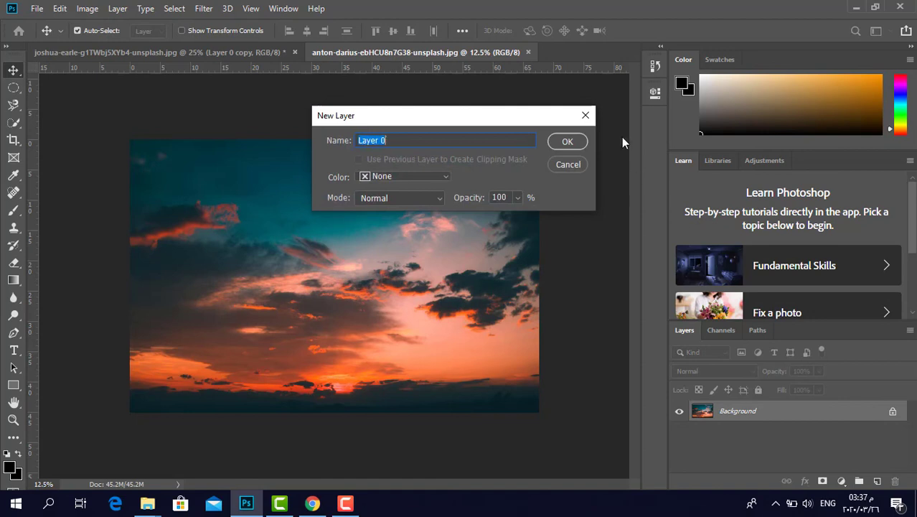
pyautogui.click(572, 141)
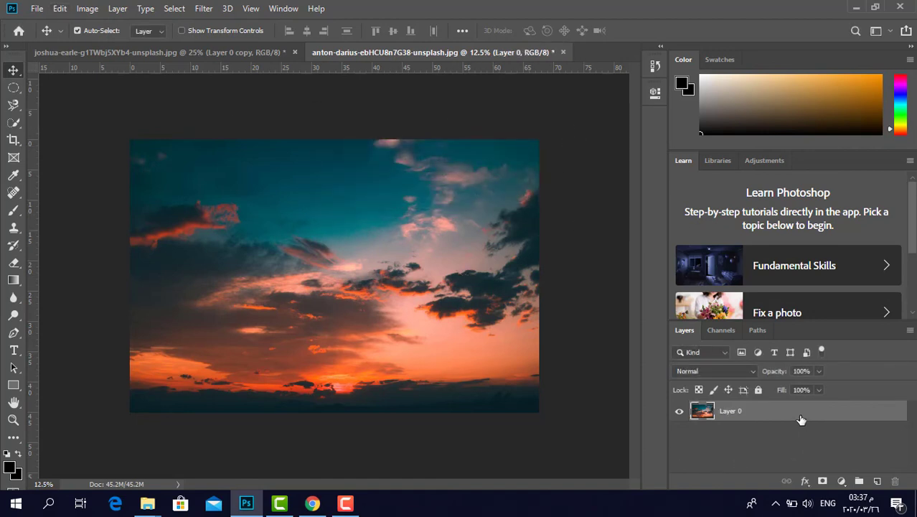
pyautogui.click(63, 8)
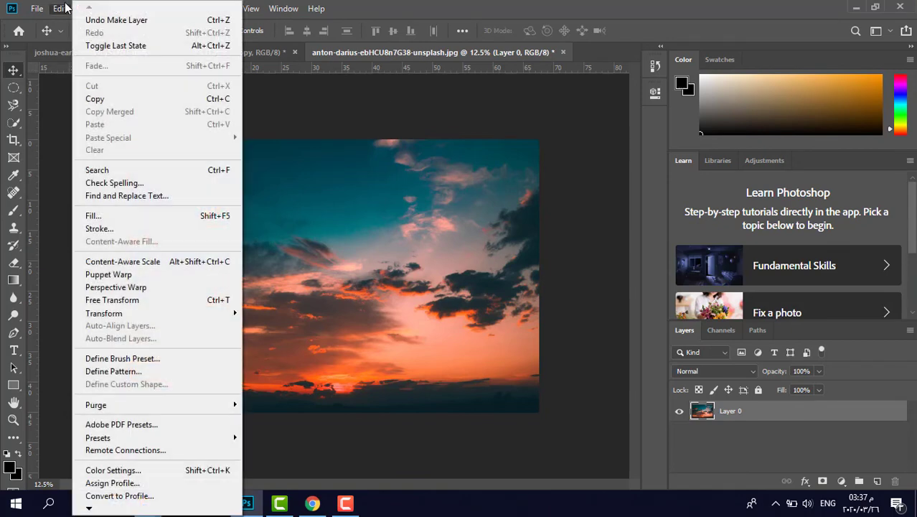
pyautogui.click(117, 101)
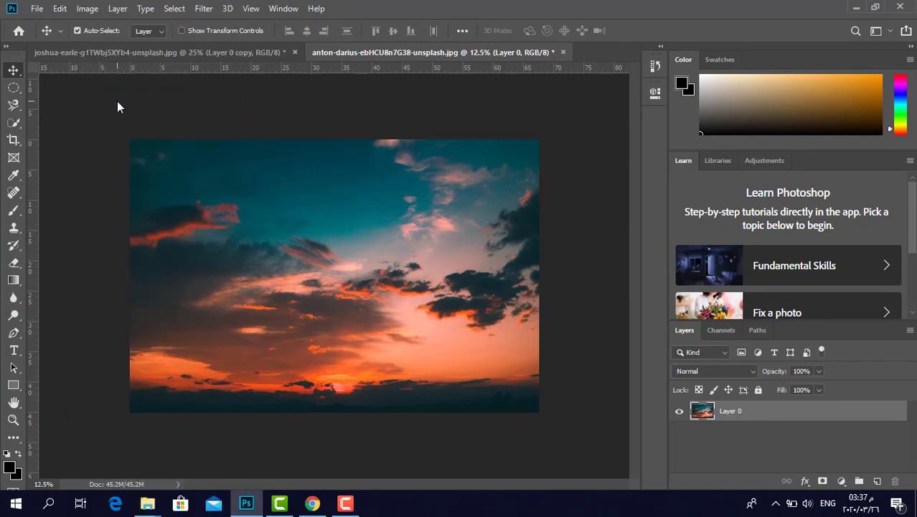
pyautogui.click(216, 55)
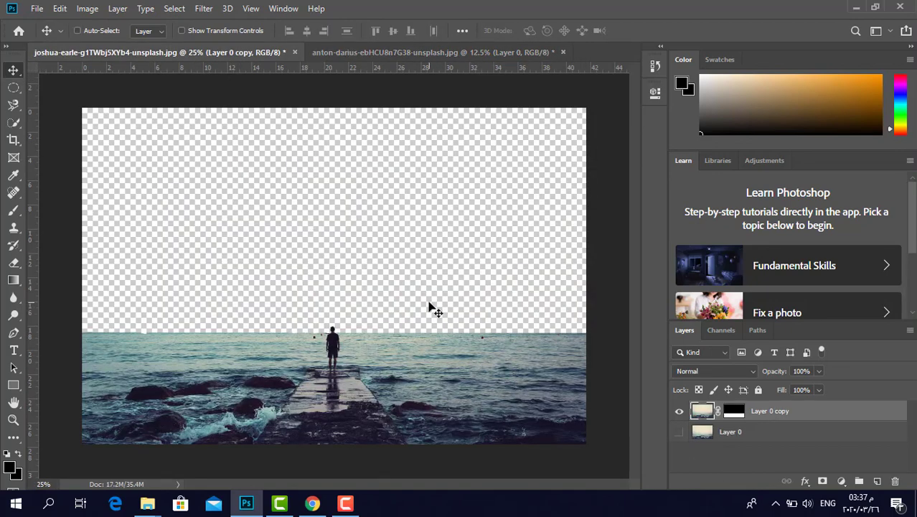
# Paste the sunset sky into the pier photo as Layer 1 via Edit > Paste, after undoing a first paste.
pyautogui.hotkey('ctrl', 'v')
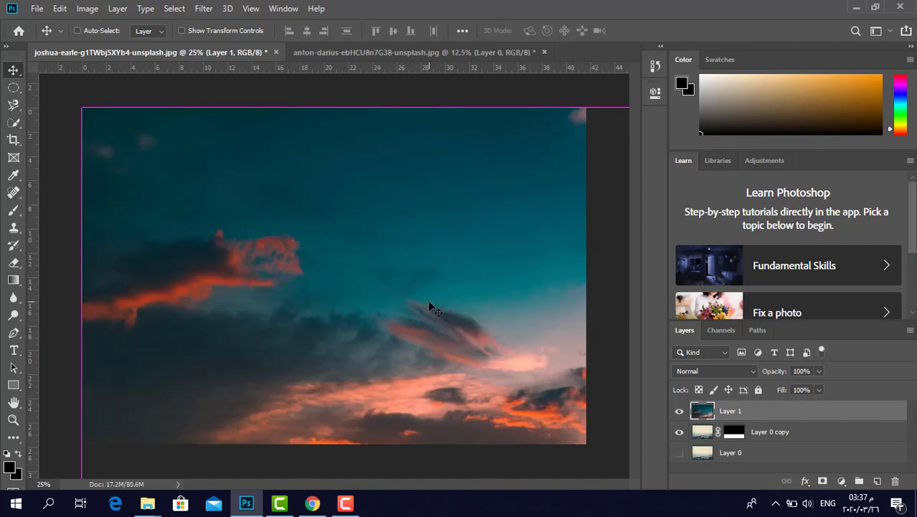
pyautogui.click(62, 7)
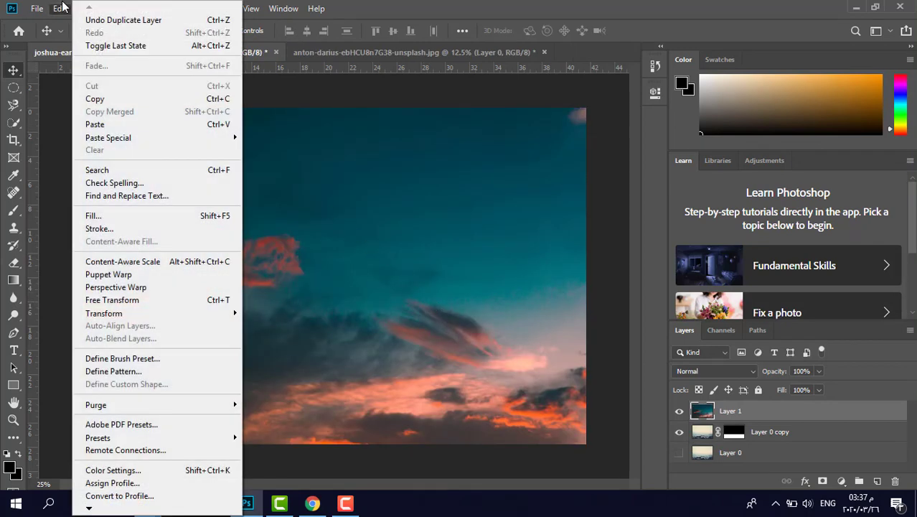
pyautogui.click(61, 8)
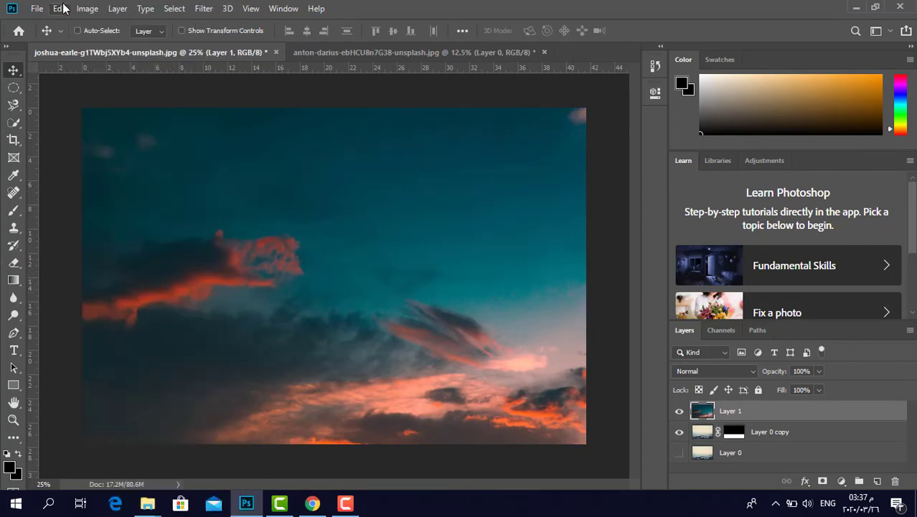
pyautogui.hotkey('ctrl', 'z')
pyautogui.click(62, 7)
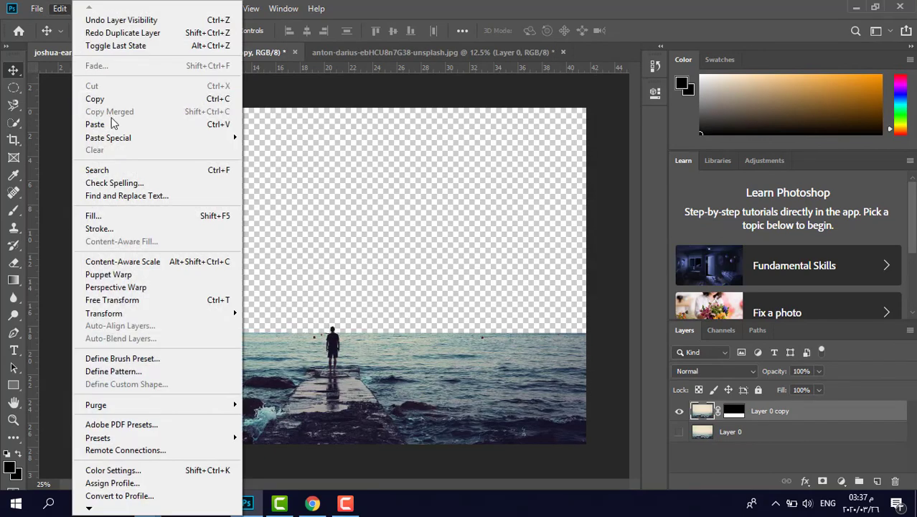
pyautogui.click(111, 124)
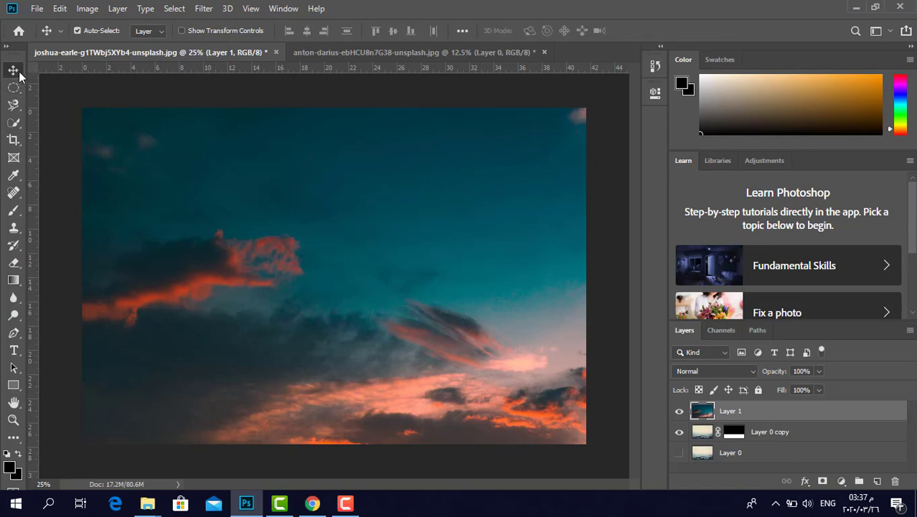
# Move and scale Layer 1's sunset sky with transform handles to cover the area above the horizon.
pyautogui.click(228, 31)
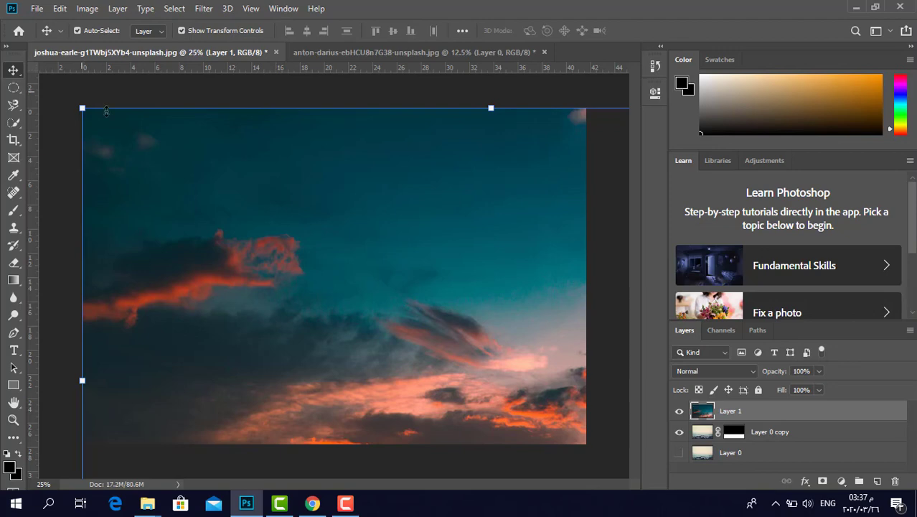
pyautogui.moveTo(255, 246)
pyautogui.mouseDown()
pyautogui.moveTo(330, 333)
pyautogui.moveTo(373, 433)
pyautogui.mouseUp()
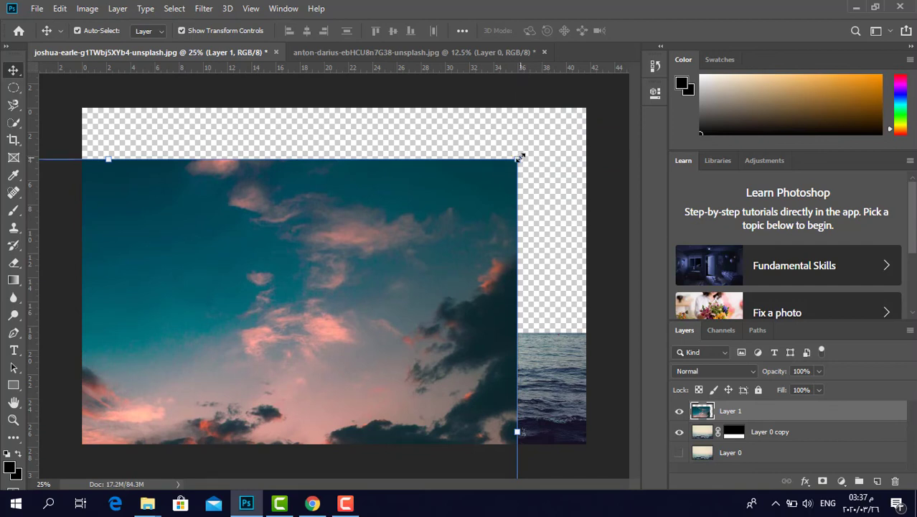
pyautogui.moveTo(515, 158)
pyautogui.mouseDown()
pyautogui.moveTo(356, 260)
pyautogui.moveTo(492, 120)
pyautogui.moveTo(423, 157)
pyautogui.moveTo(364, 215)
pyautogui.mouseUp()
pyautogui.moveTo(314, 244)
pyautogui.mouseDown()
pyautogui.moveTo(573, 168)
pyautogui.moveTo(564, 137)
pyautogui.moveTo(501, 159)
pyautogui.moveTo(500, 148)
pyautogui.mouseUp()
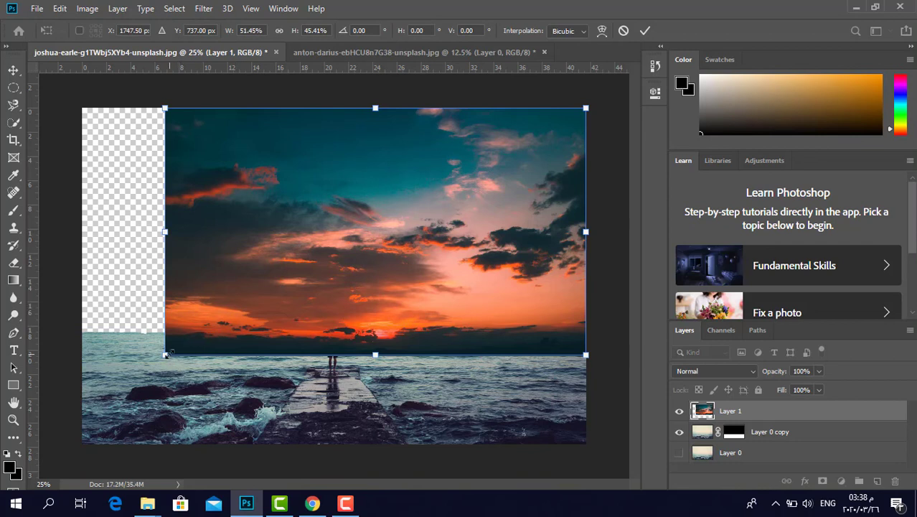
pyautogui.moveTo(166, 354)
pyautogui.mouseDown()
pyautogui.moveTo(75, 336)
pyautogui.moveTo(83, 333)
pyautogui.mouseUp()
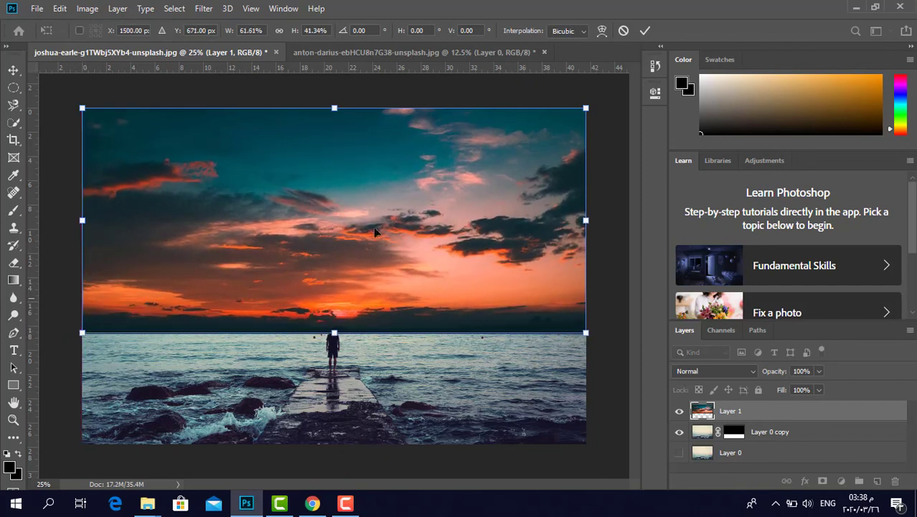
pyautogui.click(644, 32)
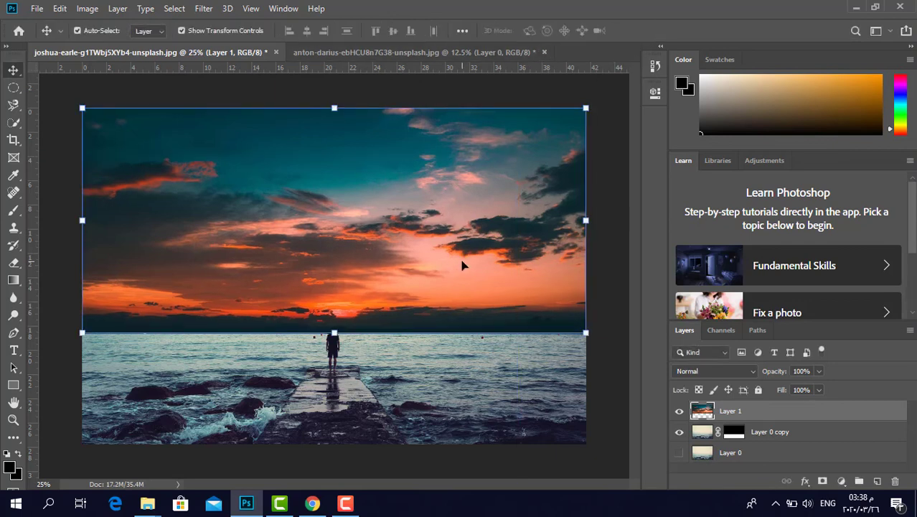
pyautogui.click(196, 31)
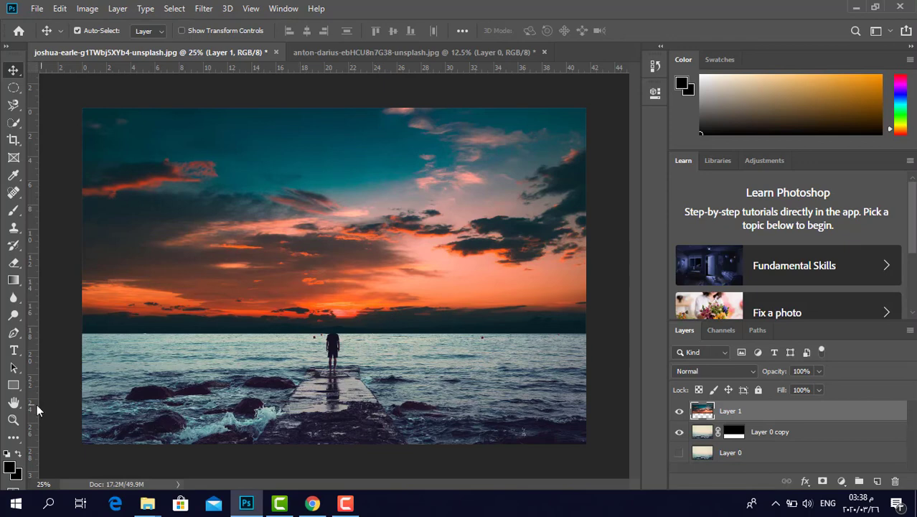
pyautogui.click(13, 420)
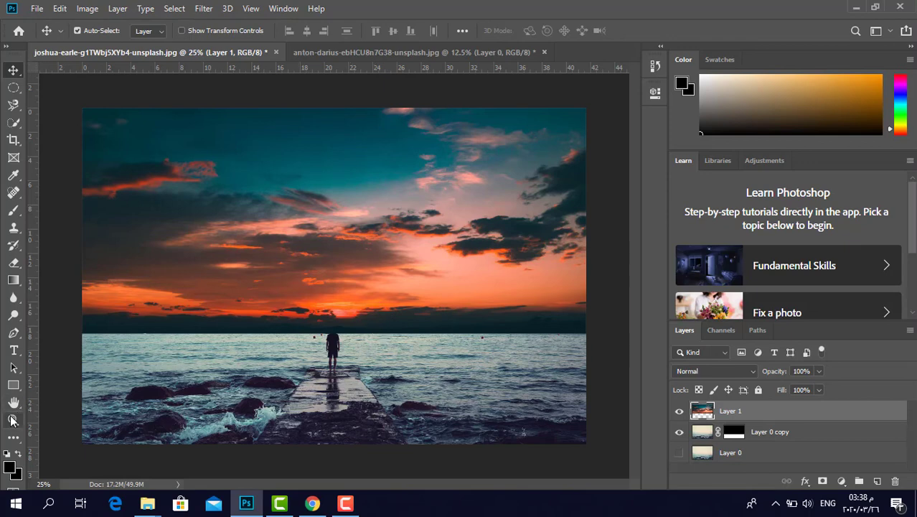
# Drag Layer 0 copy above Layer 1 in the Layers panel, then zoom back out to 25%.
pyautogui.click(340, 328)
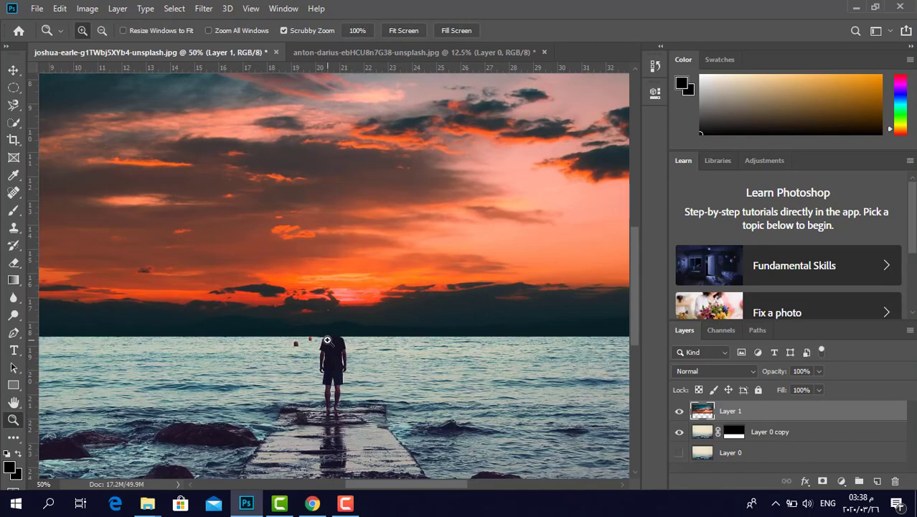
pyautogui.click(331, 369)
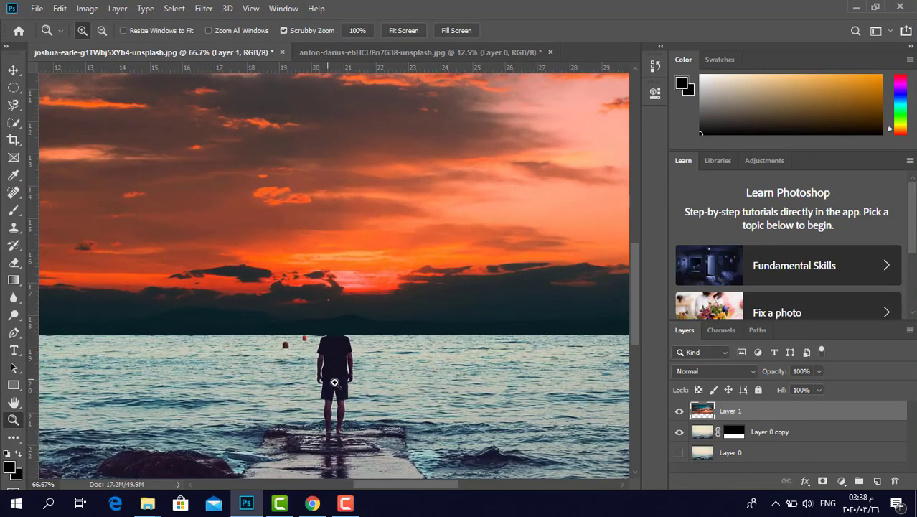
pyautogui.click(13, 70)
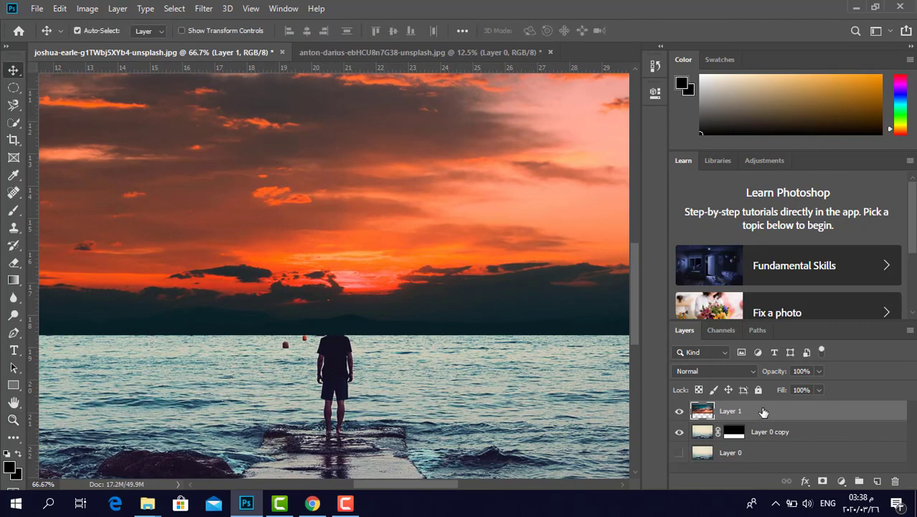
pyautogui.click(772, 434)
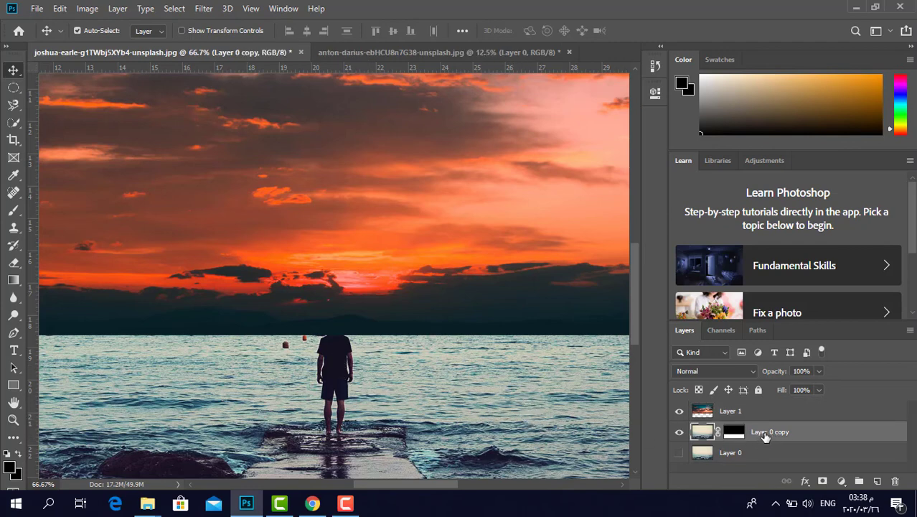
pyautogui.moveTo(765, 434); pyautogui.dragTo(764, 404)
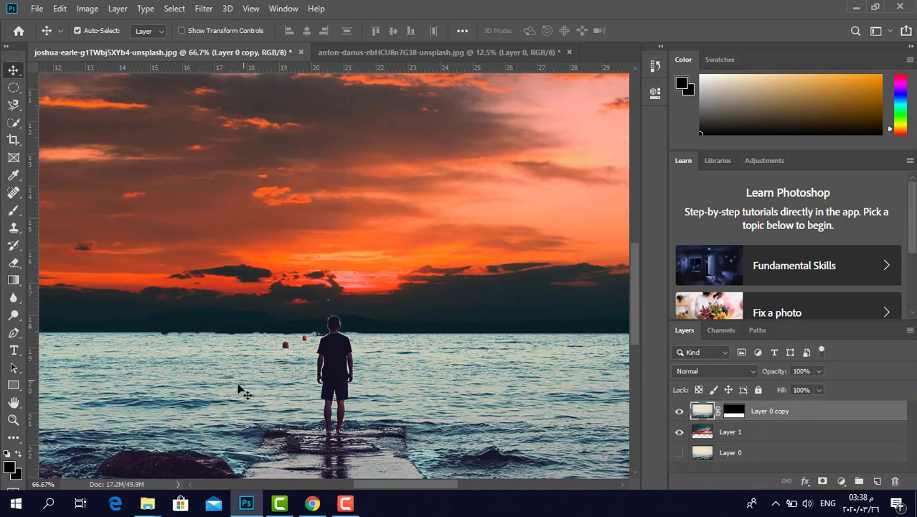
pyautogui.click(13, 421)
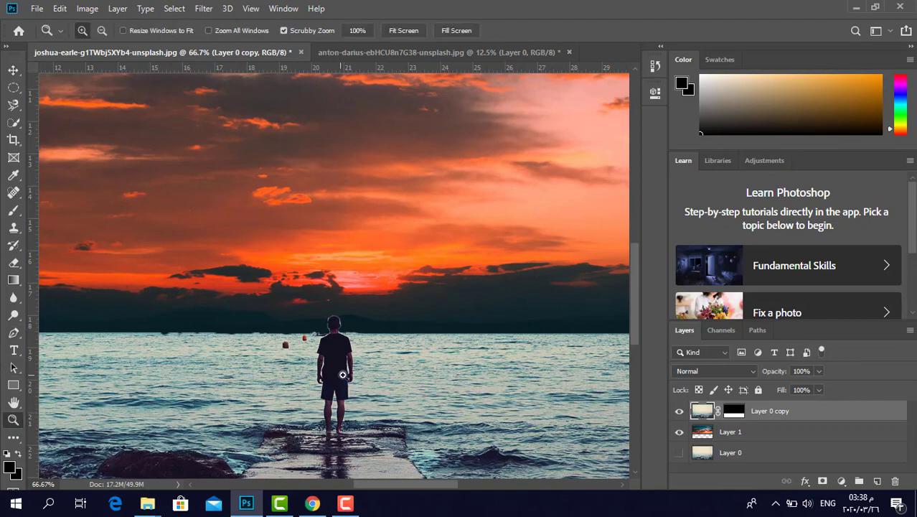
pyautogui.keyDown('alt'); pyautogui.click(309, 350); pyautogui.keyUp('alt')
pyautogui.keyDown('alt'); pyautogui.click(309, 350); pyautogui.keyUp('alt')
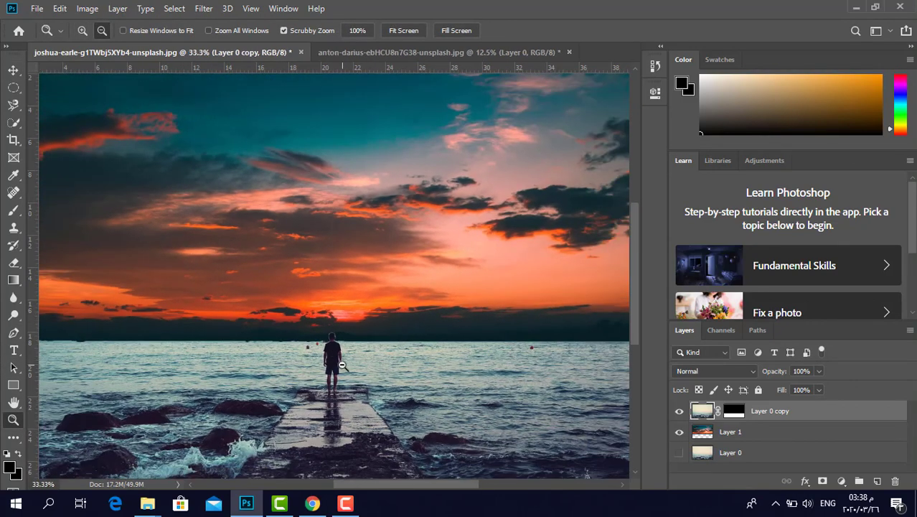
pyautogui.keyDown('alt'); pyautogui.click(325, 378); pyautogui.keyUp('alt')
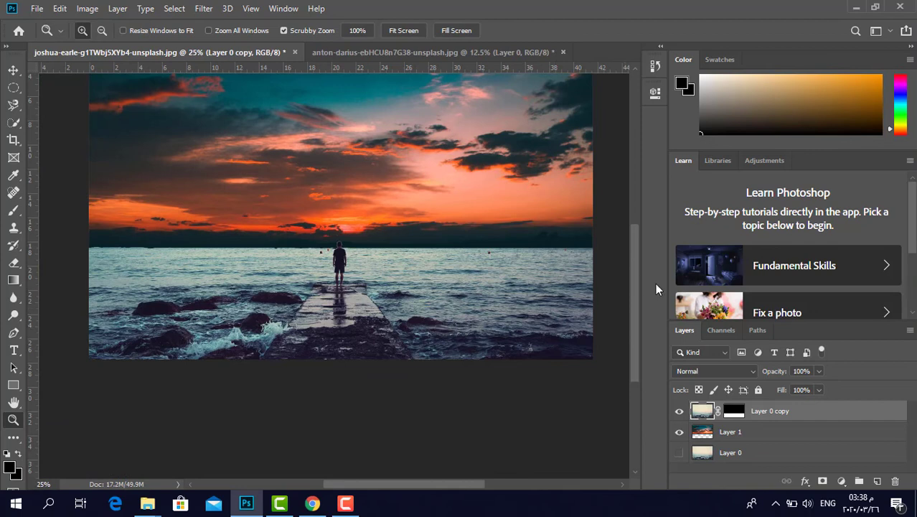
pyautogui.moveTo(634, 301); pyautogui.dragTo(634, 262)
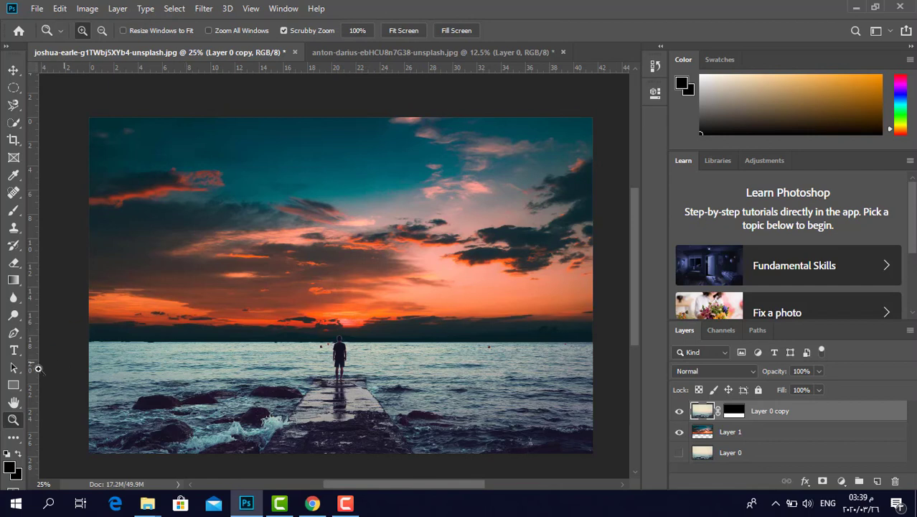
# Draw trial gradients from the top toward the horizon and bottom, undoing each.
pyautogui.click(13, 69)
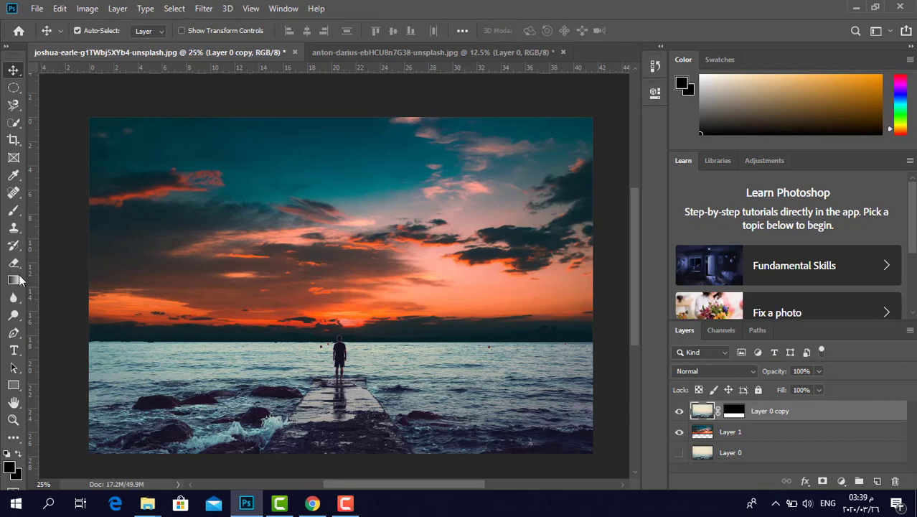
pyautogui.click(13, 280)
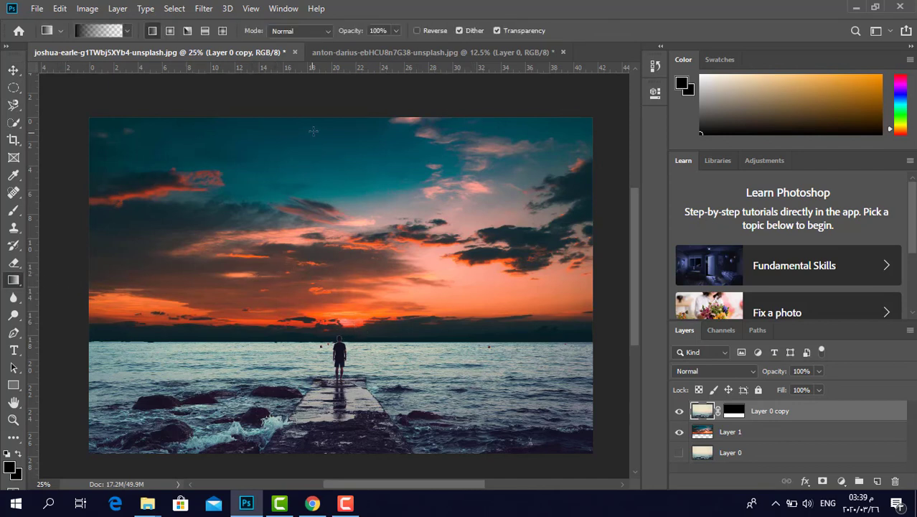
pyautogui.moveTo(319, 102); pyautogui.dragTo(303, 339)
pyautogui.moveTo(404, 456); pyautogui.dragTo(383, 340)
pyautogui.hotkey('ctrl', 'z')
pyautogui.moveTo(364, 102); pyautogui.dragTo(364, 394)
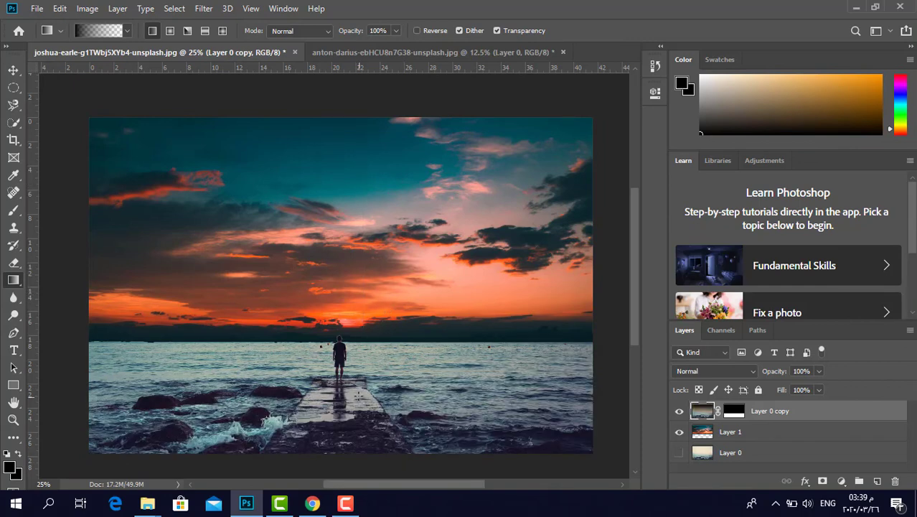
pyautogui.hotkey('ctrl', 'z')
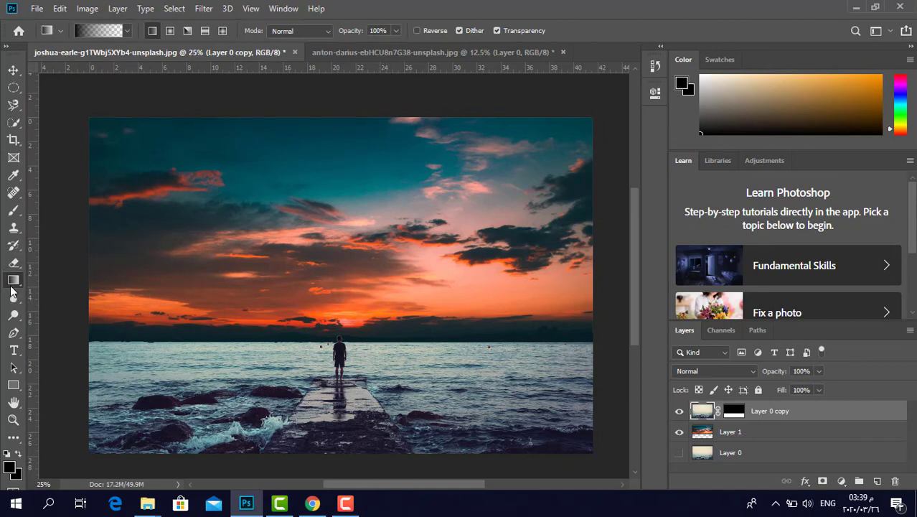
# Draw gradients on the Layer 0 copy mask blending the sky into the sea.
pyautogui.rightClick(14, 282)
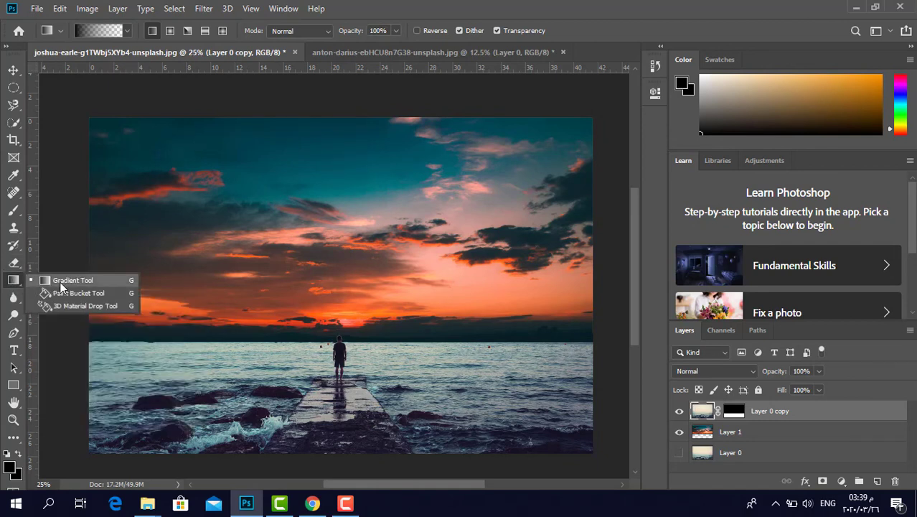
pyautogui.click(58, 280)
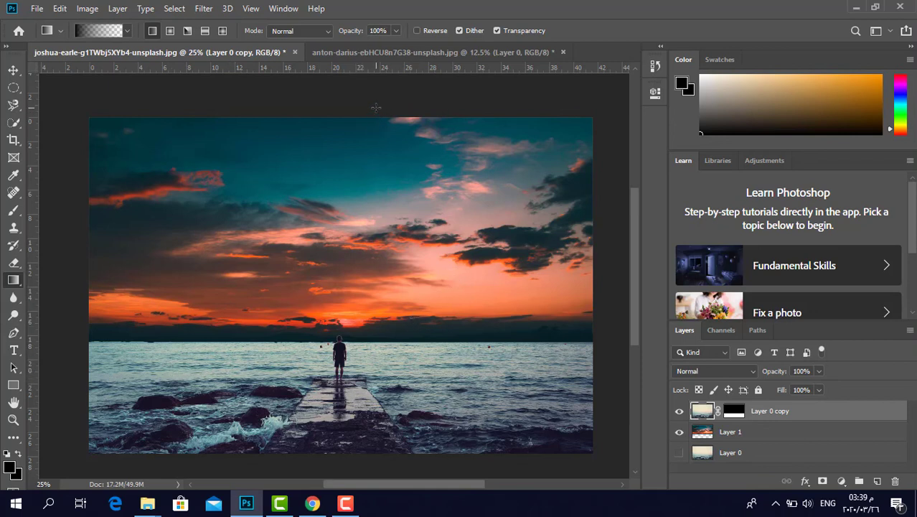
pyautogui.moveTo(386, 92); pyautogui.dragTo(395, 371)
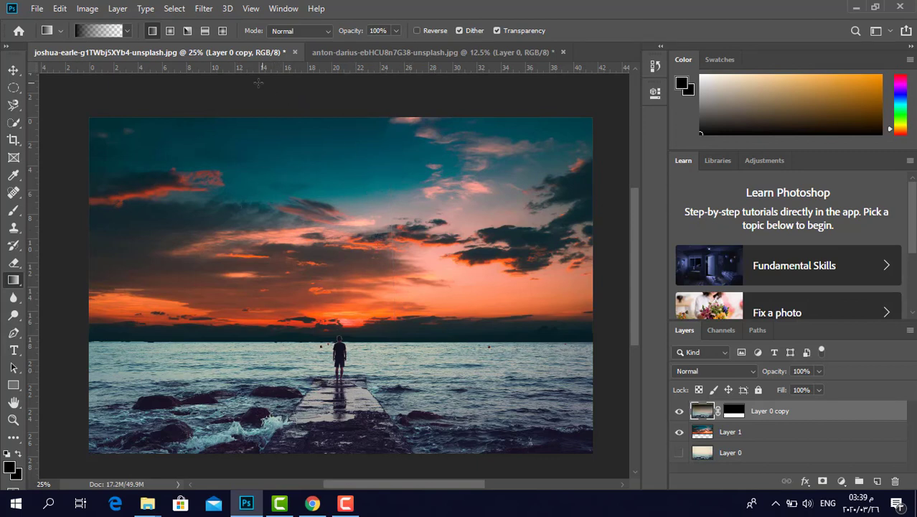
pyautogui.moveTo(221, 99); pyautogui.dragTo(195, 362)
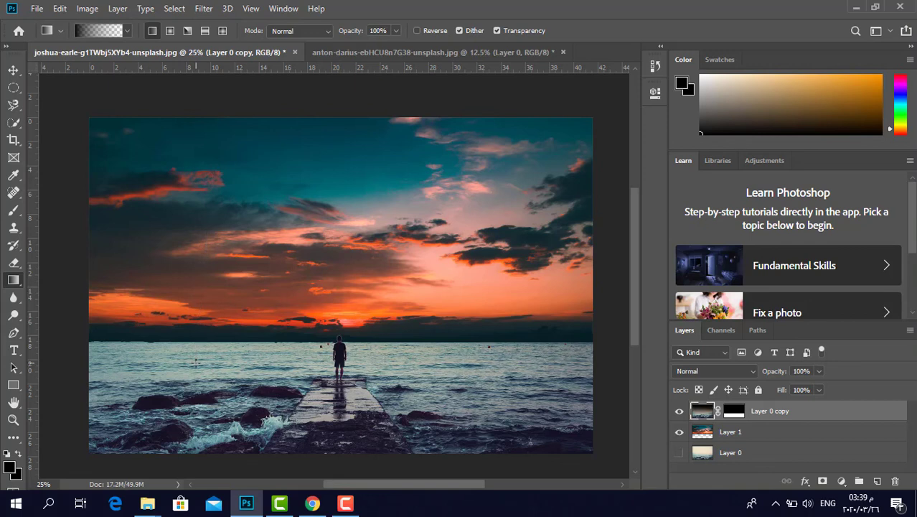
pyautogui.moveTo(143, 95); pyautogui.dragTo(156, 362)
# Try the Black, White gradient preset from sky to sea, undo it, and reopen the Gradient Editor.
pyautogui.click(129, 31)
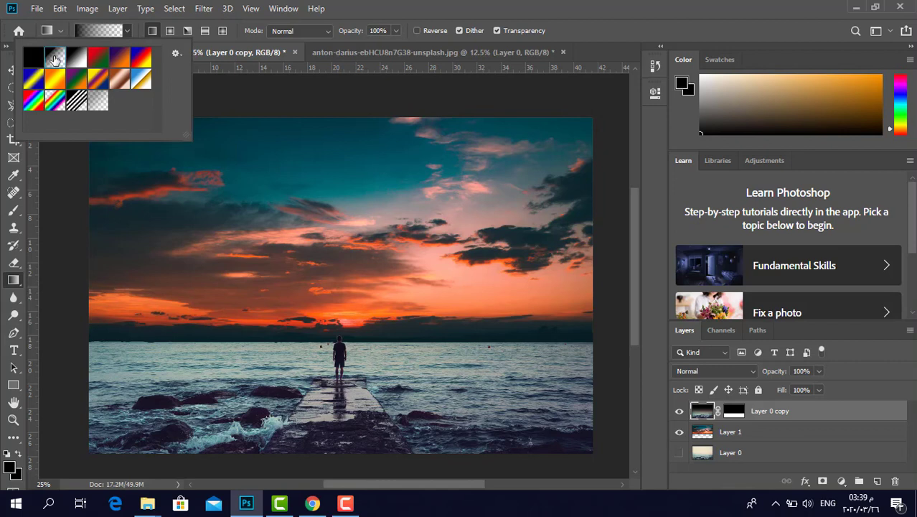
pyautogui.click(86, 56)
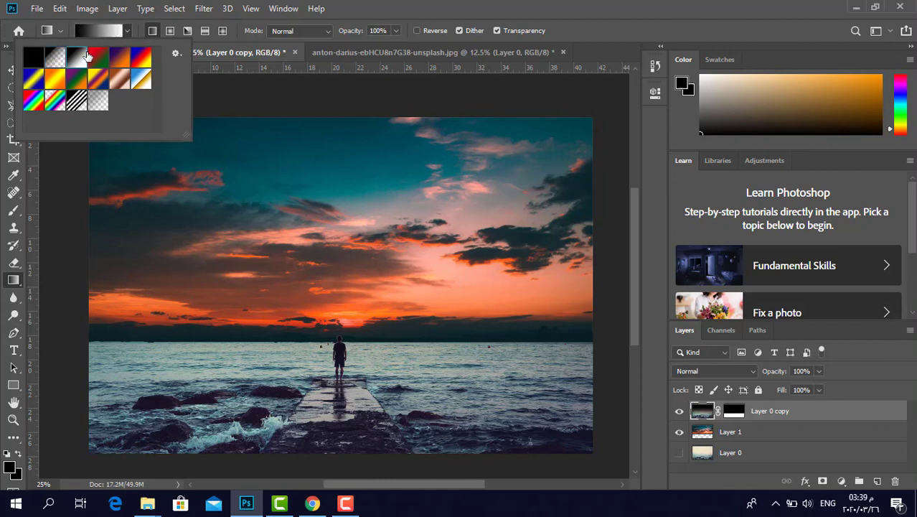
pyautogui.click(331, 89)
pyautogui.moveTo(332, 92); pyautogui.dragTo(317, 375)
pyautogui.hotkey('ctrl', 'z')
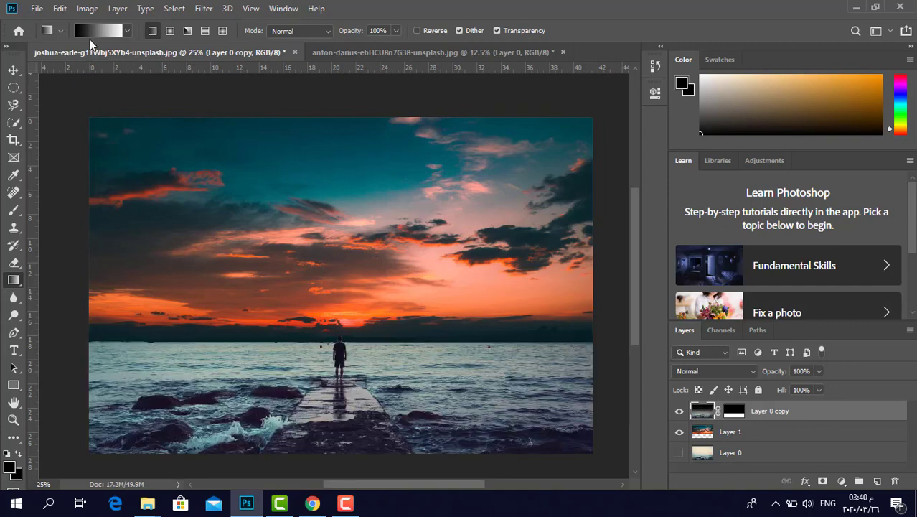
pyautogui.click(122, 32)
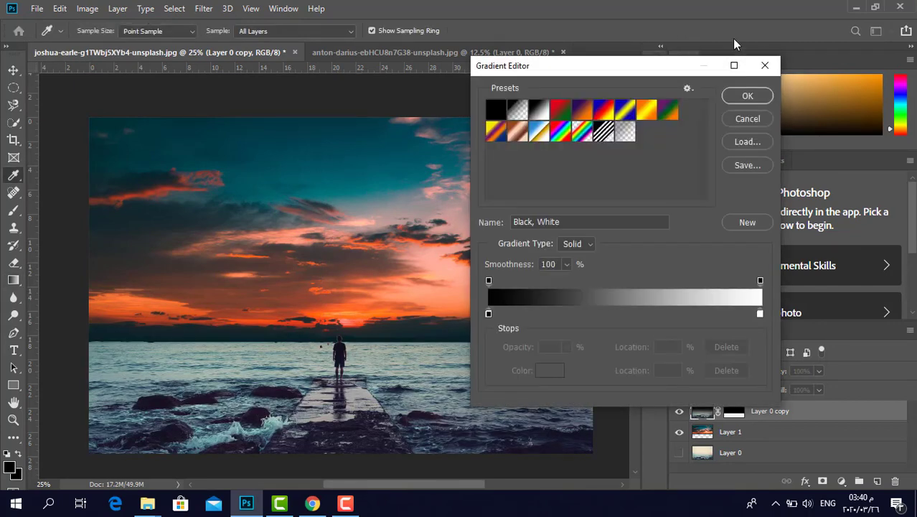
# Choose the Foreground to Transparent gradient and fade the mask from the sky down to the horizon.
pyautogui.click(517, 110)
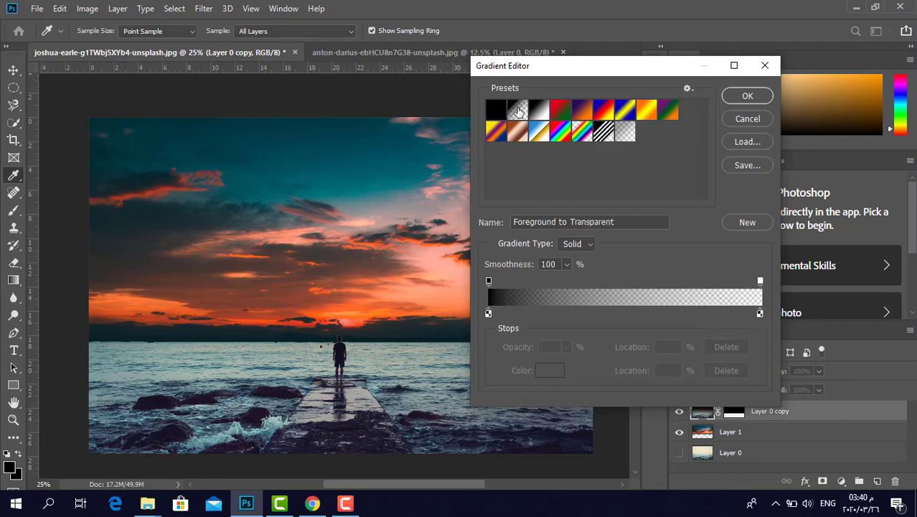
pyautogui.click(734, 95)
pyautogui.moveTo(262, 96); pyautogui.dragTo(282, 341)
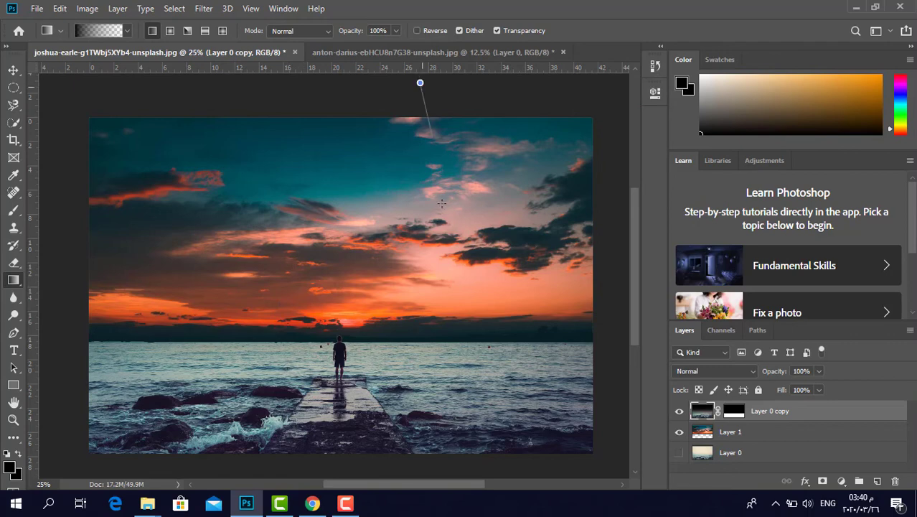
pyautogui.moveTo(420, 82); pyautogui.dragTo(430, 339)
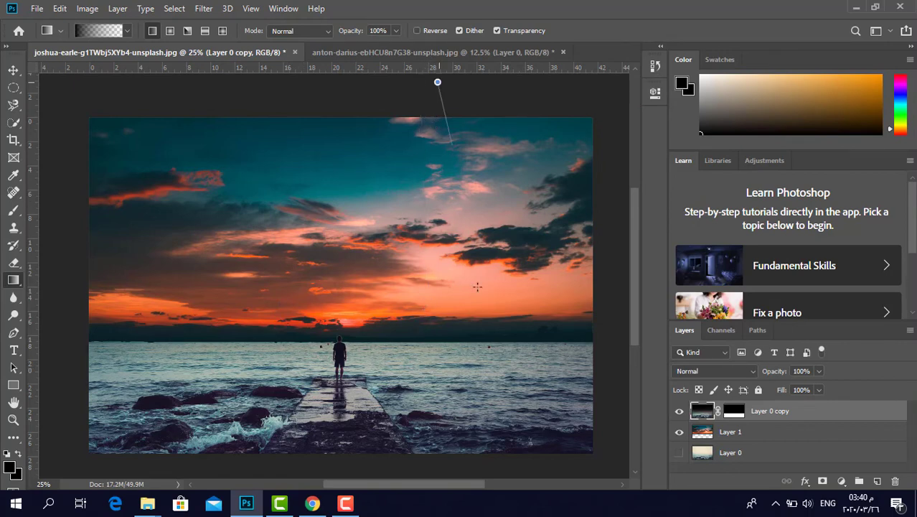
pyautogui.moveTo(436, 82); pyautogui.dragTo(461, 255)
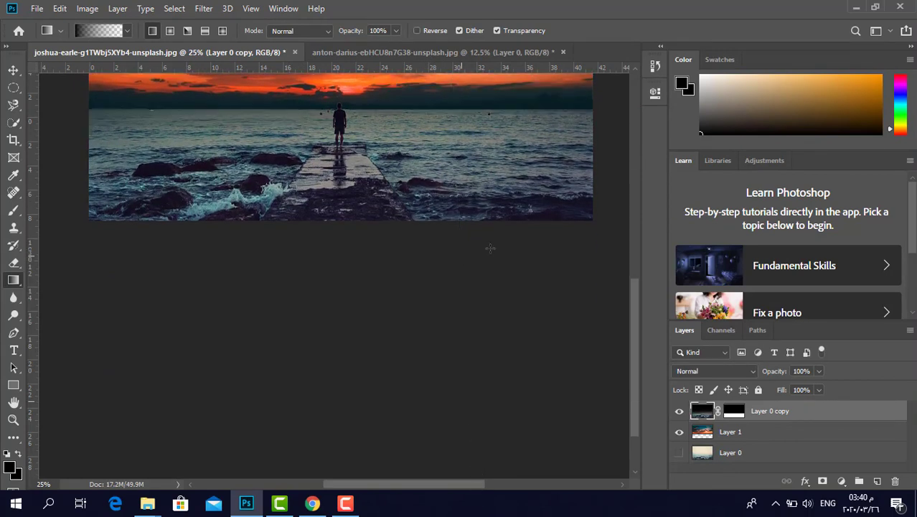
pyautogui.moveTo(638, 328); pyautogui.dragTo(631, 236)
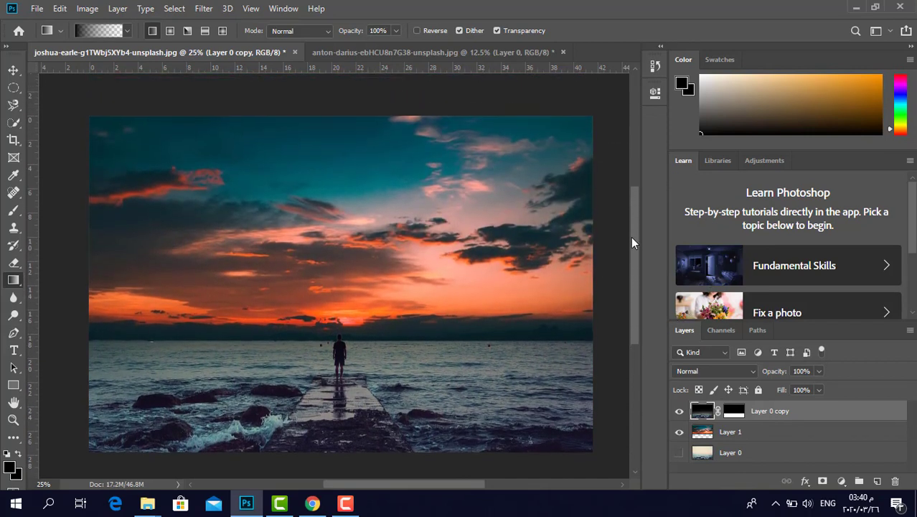
pyautogui.moveTo(535, 104); pyautogui.dragTo(524, 451)
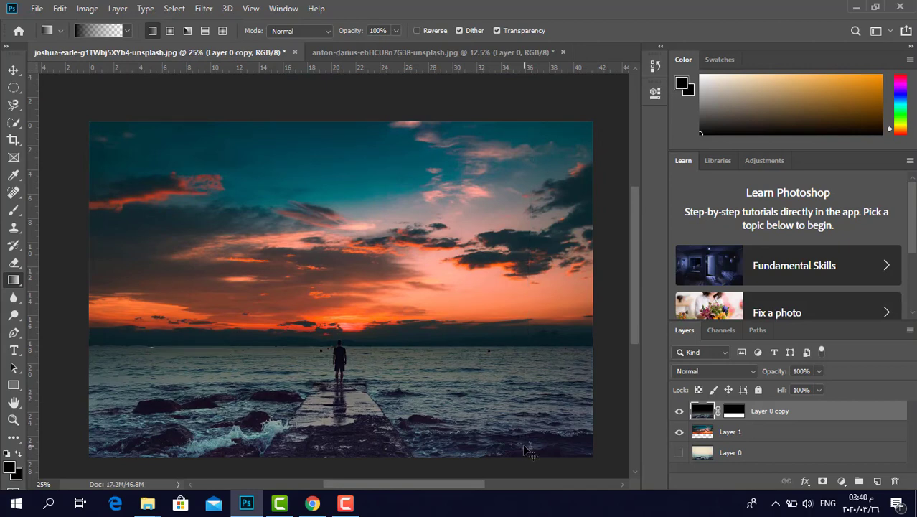
# Darken the water below the horizon, the bottom rocks, and the left and right sea edges.
pyautogui.hotkey('ctrl', 'z')
pyautogui.moveTo(574, 340); pyautogui.dragTo(574, 344)
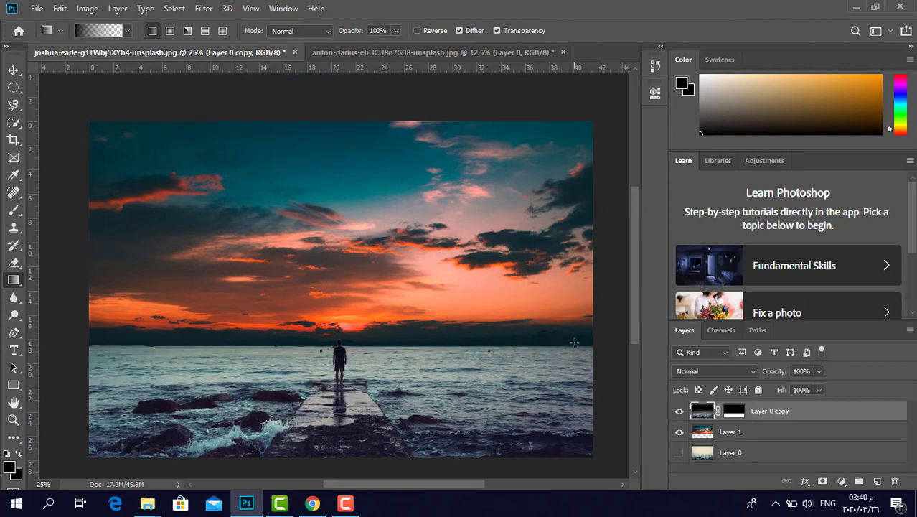
pyautogui.moveTo(467, 101); pyautogui.dragTo(466, 346)
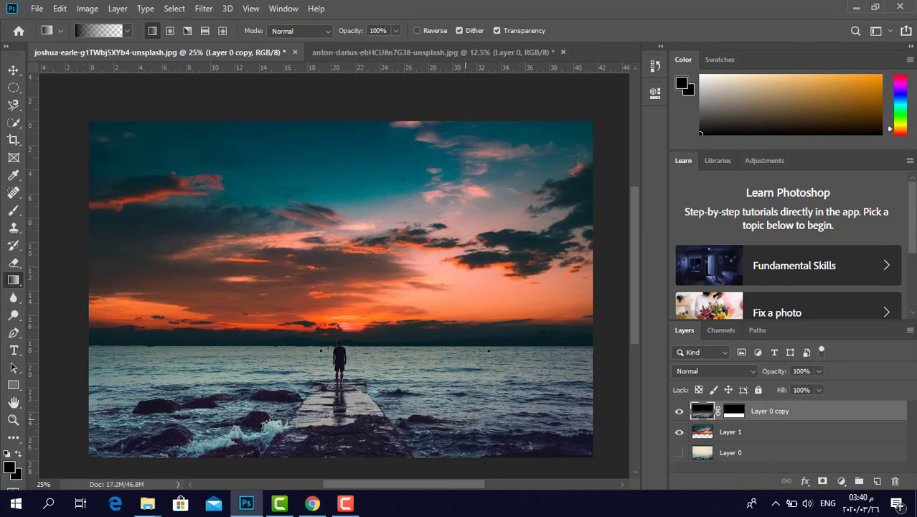
pyautogui.moveTo(389, 98); pyautogui.dragTo(413, 339)
pyautogui.moveTo(447, 475); pyautogui.dragTo(449, 429)
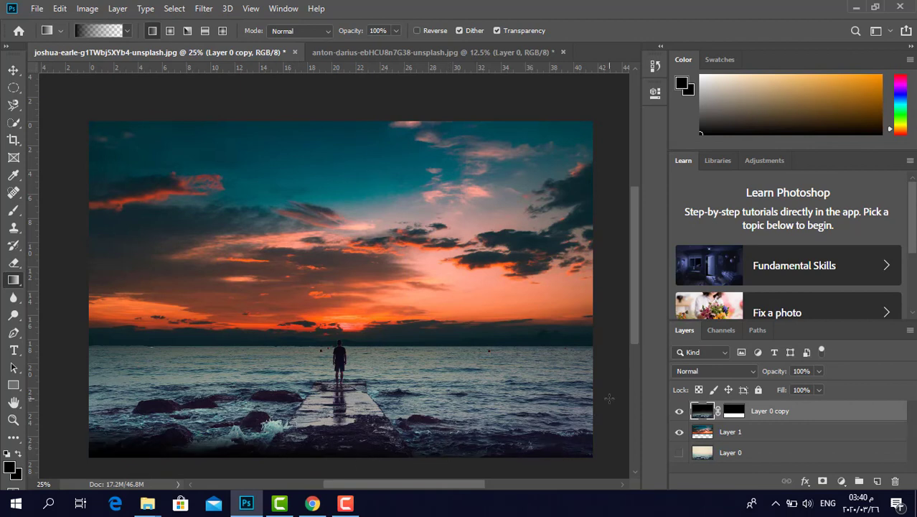
pyautogui.moveTo(609, 399); pyautogui.dragTo(579, 400)
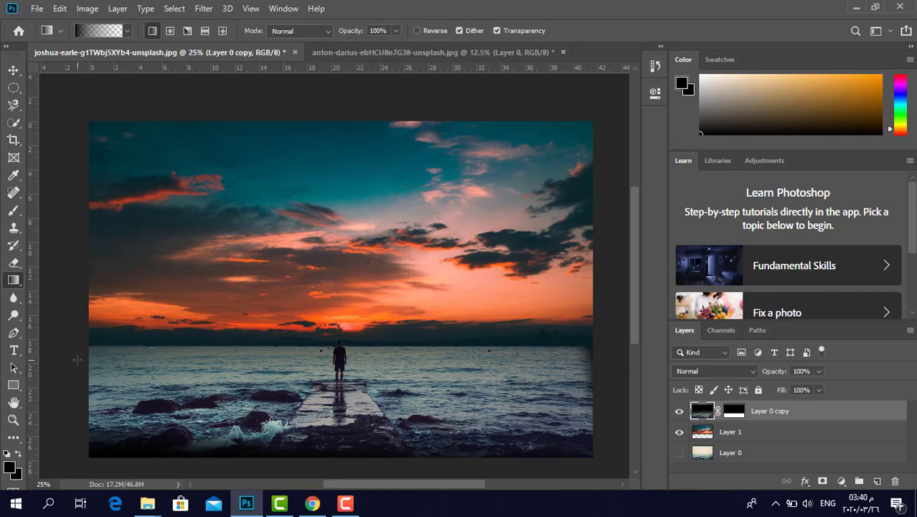
pyautogui.moveTo(76, 360); pyautogui.dragTo(100, 361)
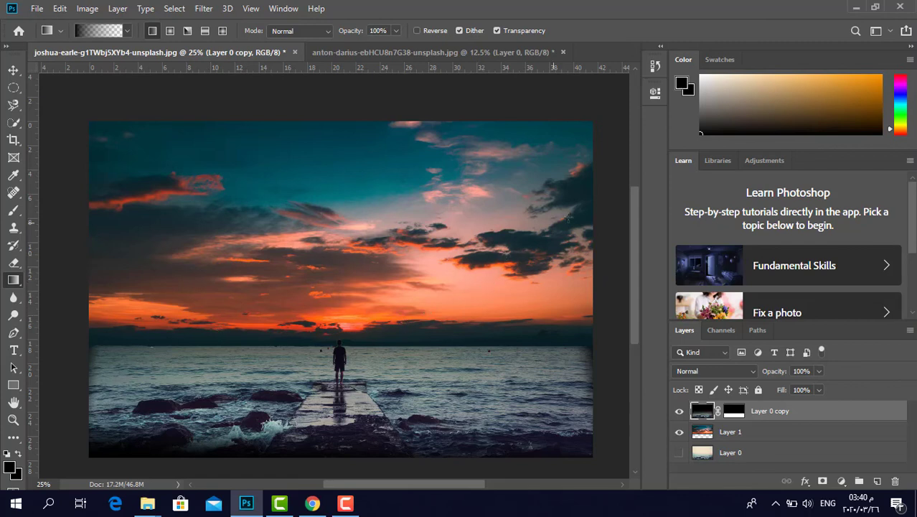
pyautogui.moveTo(635, 282); pyautogui.dragTo(631, 282)
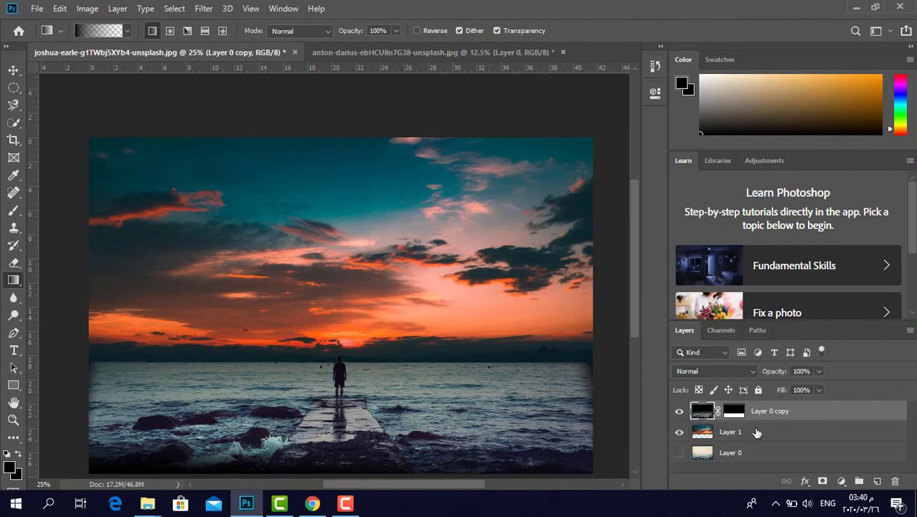
pyautogui.click(756, 432)
pyautogui.moveTo(481, 113); pyautogui.dragTo(473, 273)
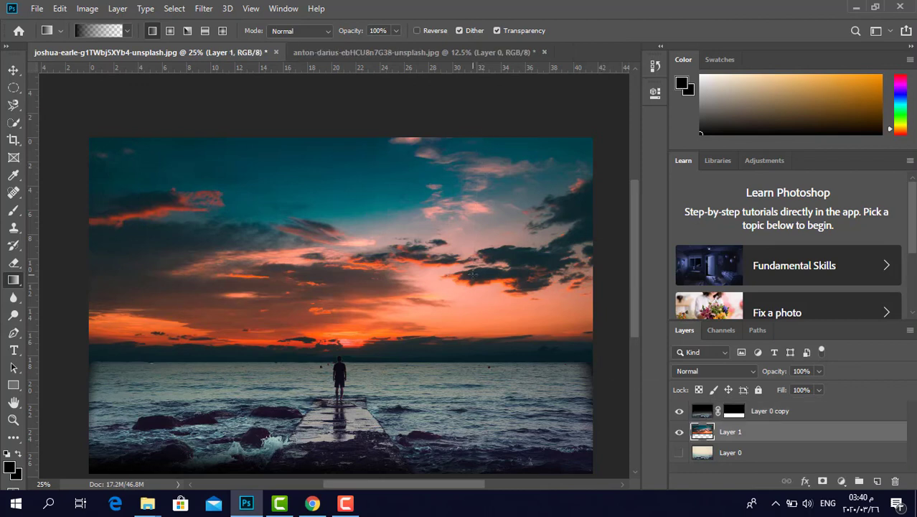
pyautogui.hotkey('ctrl', 'z')
pyautogui.moveTo(69, 244); pyautogui.dragTo(157, 239)
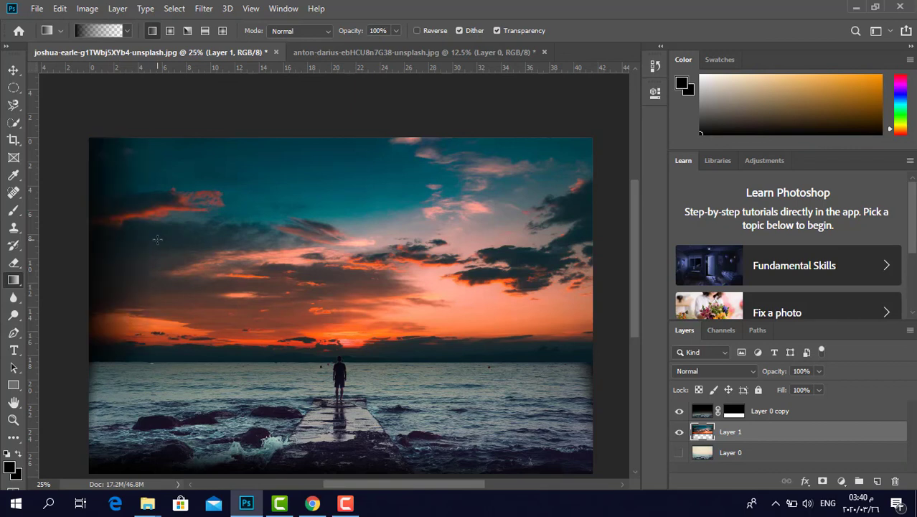
pyautogui.hotkey('ctrl', 'z')
pyautogui.moveTo(68, 246); pyautogui.dragTo(551, 255)
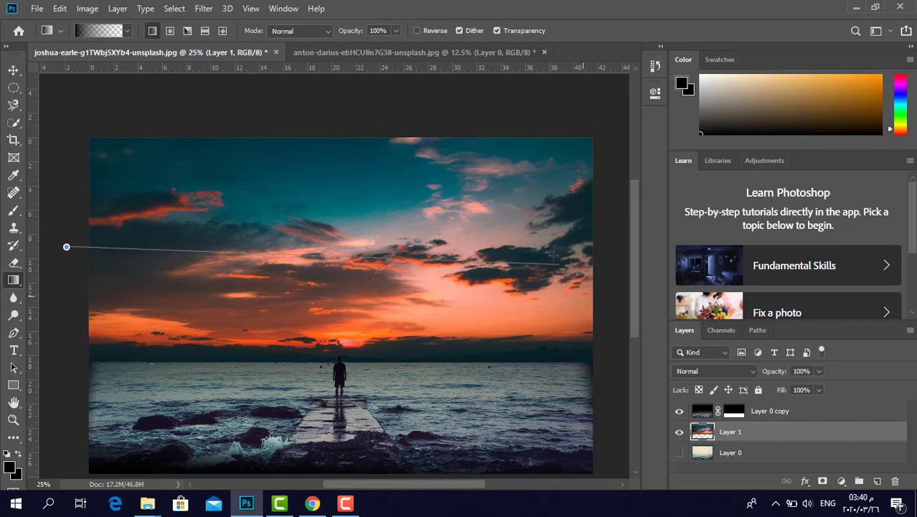
pyautogui.hotkey('ctrl', 'z')
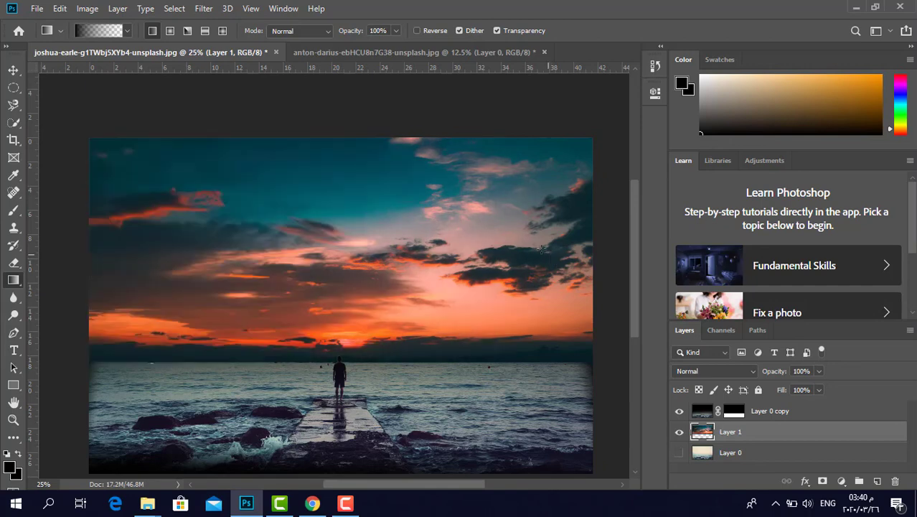
pyautogui.moveTo(388, 118); pyautogui.dragTo(375, 291)
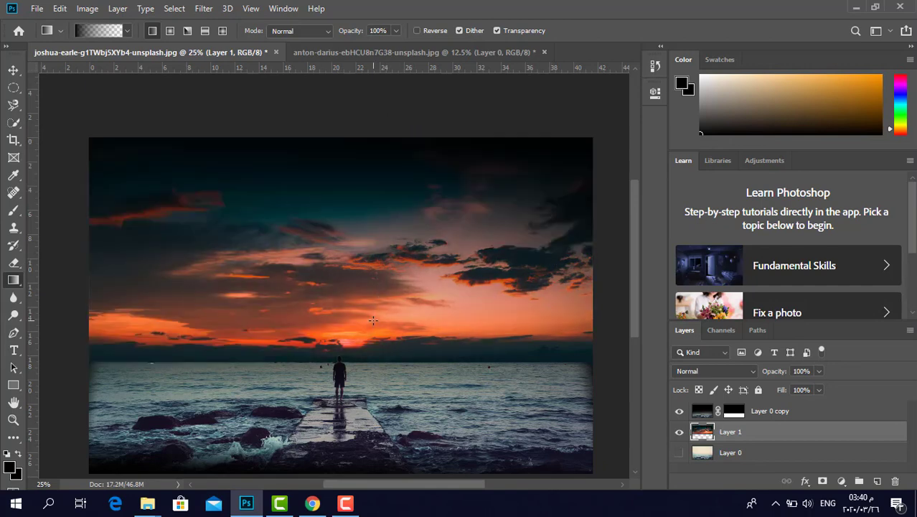
pyautogui.hotkey('ctrl', 'z')
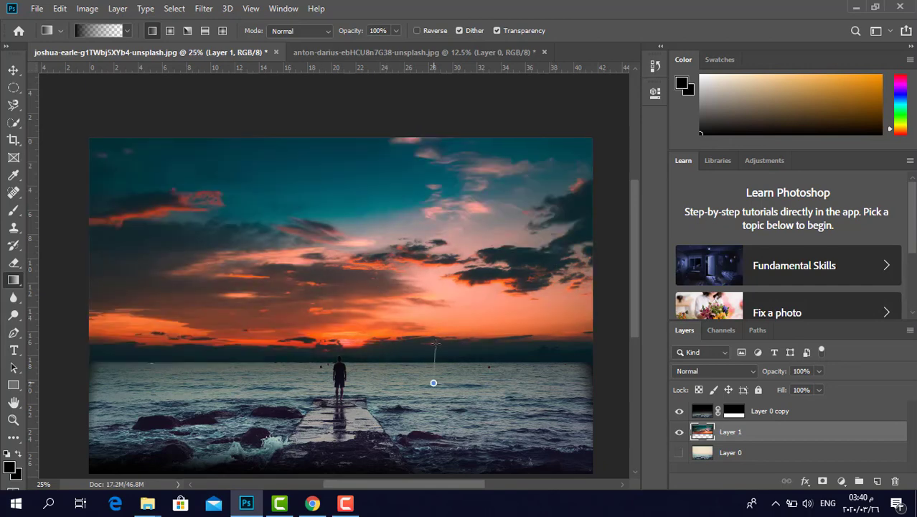
pyautogui.moveTo(433, 381); pyautogui.dragTo(435, 342)
pyautogui.hotkey('ctrl', 'z')
pyautogui.moveTo(507, 373); pyautogui.dragTo(505, 344)
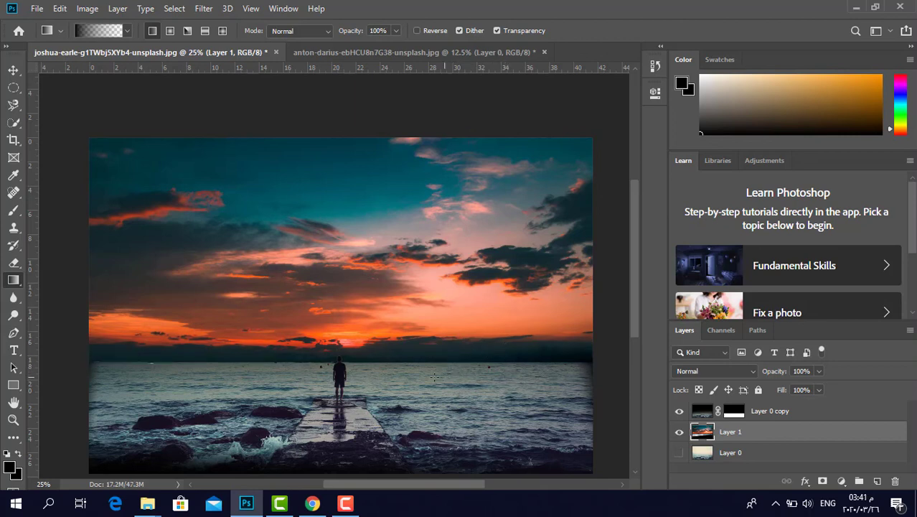
pyautogui.moveTo(391, 375); pyautogui.dragTo(381, 347)
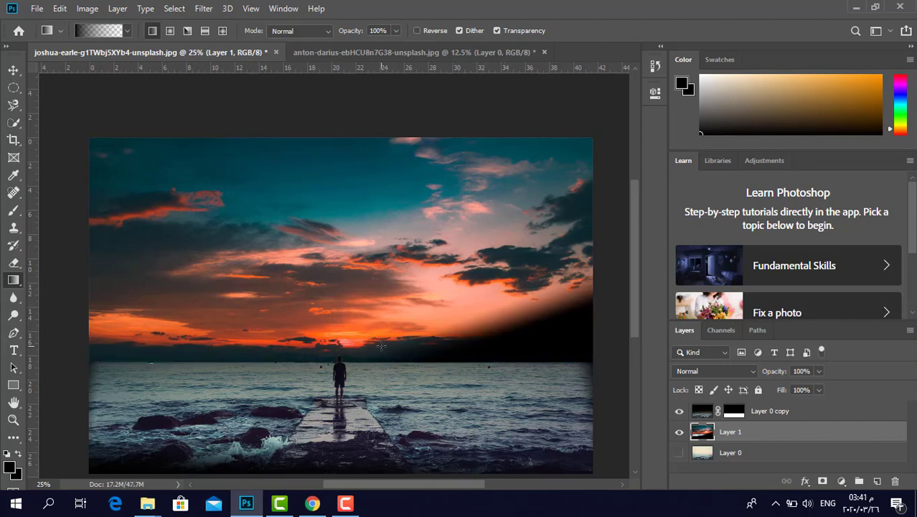
pyautogui.hotkey('ctrl', 'z')
pyautogui.moveTo(287, 376); pyautogui.dragTo(287, 334)
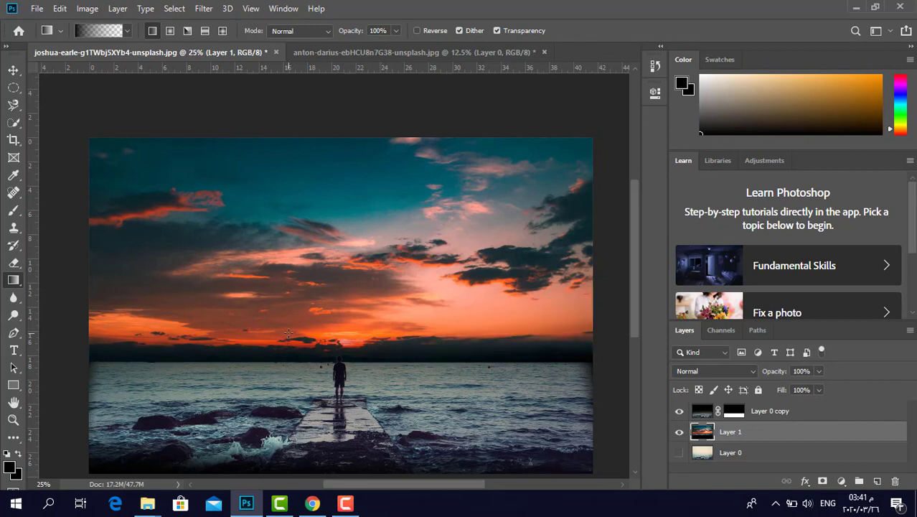
pyautogui.hotkey('ctrl', 'z')
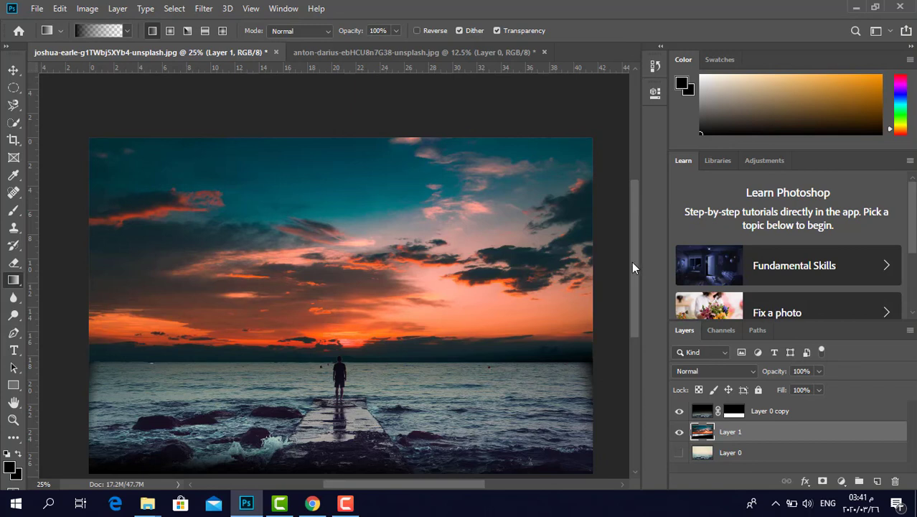
pyautogui.moveTo(633, 263); pyautogui.dragTo(633, 277)
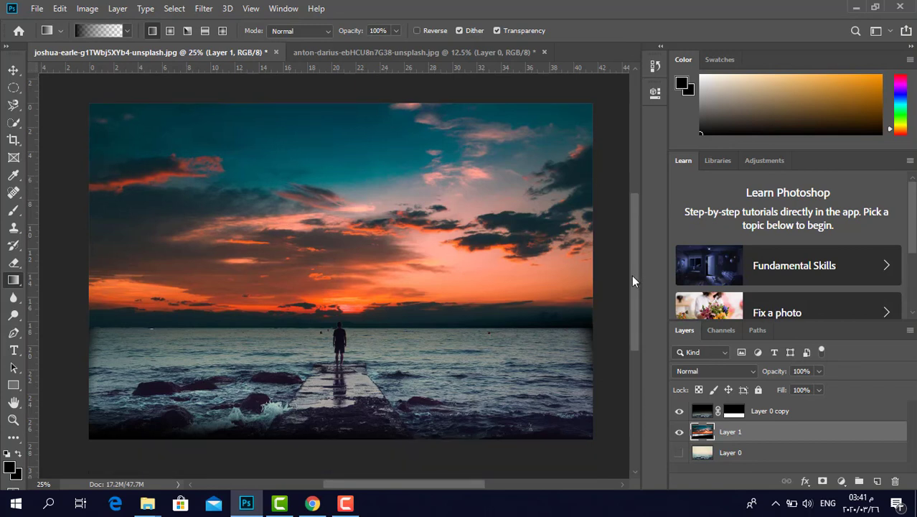
# Toggle visibility of Layer 0, Layer 1 and Layer 0 copy to compare before and after, leaving all three visible.
pyautogui.click(679, 410)
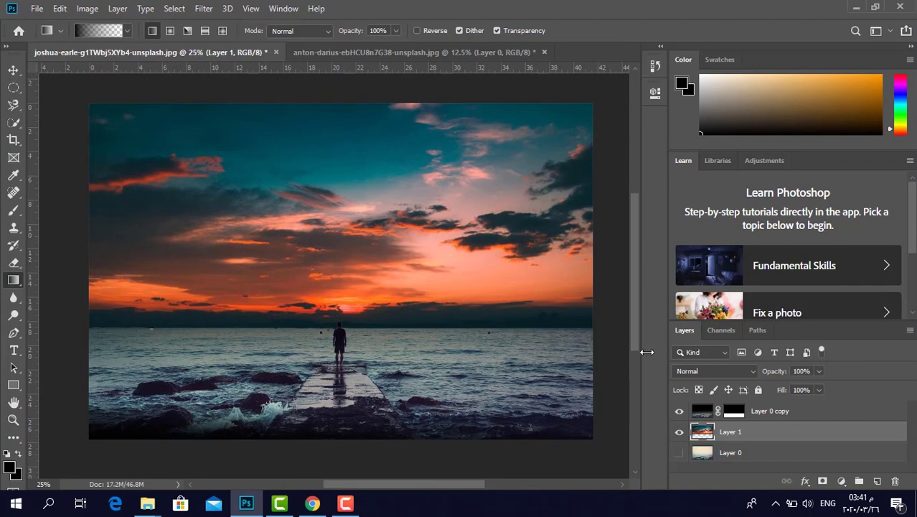
pyautogui.click(679, 453)
pyautogui.click(680, 431)
pyautogui.click(679, 411)
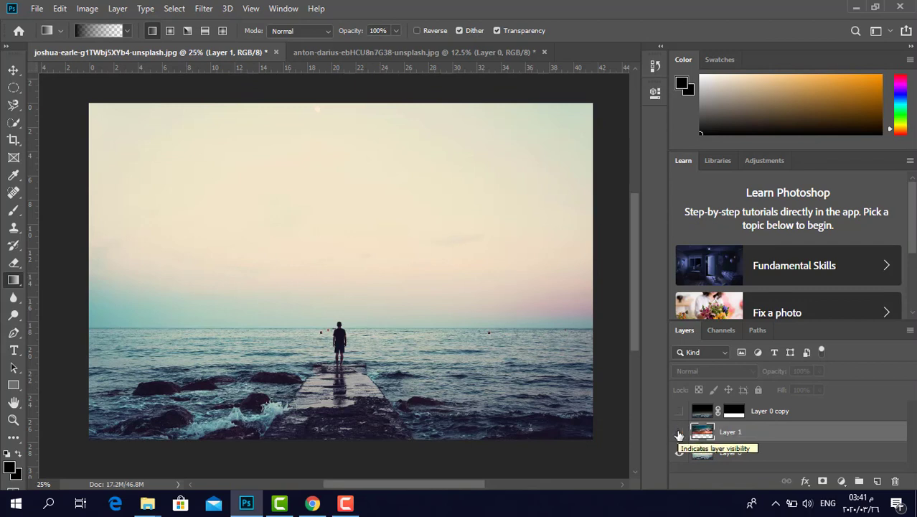
pyautogui.click(680, 432)
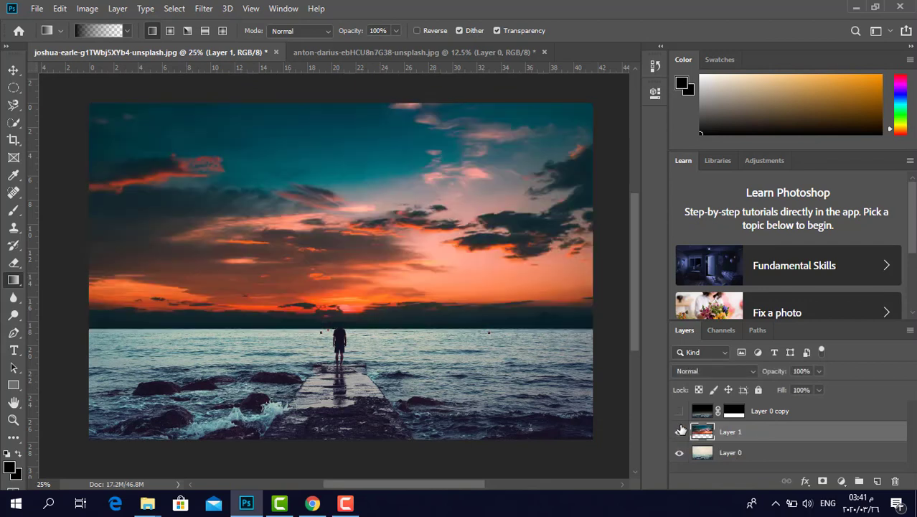
pyautogui.click(680, 411)
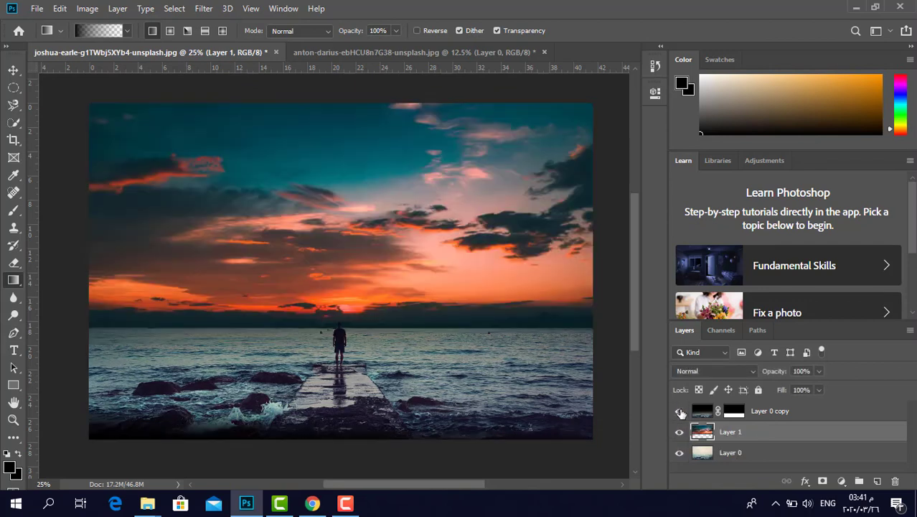